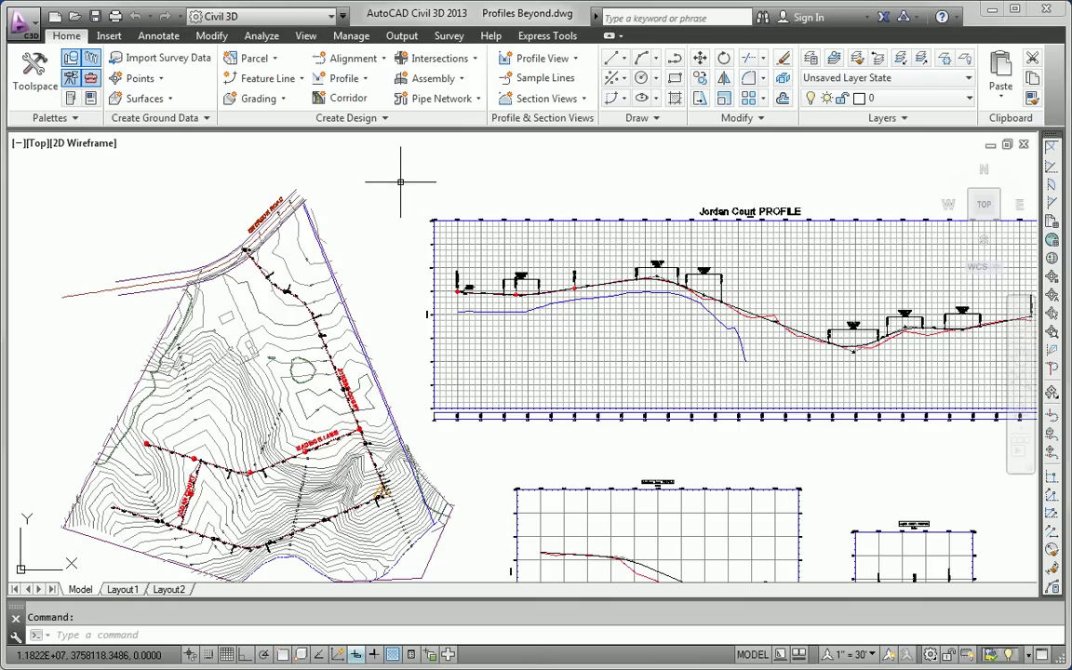
- Check the Jordan Court profile view's name and object style without changing anything
middle_click_drag(386, 181, 274, 164)
left_click(336, 207)
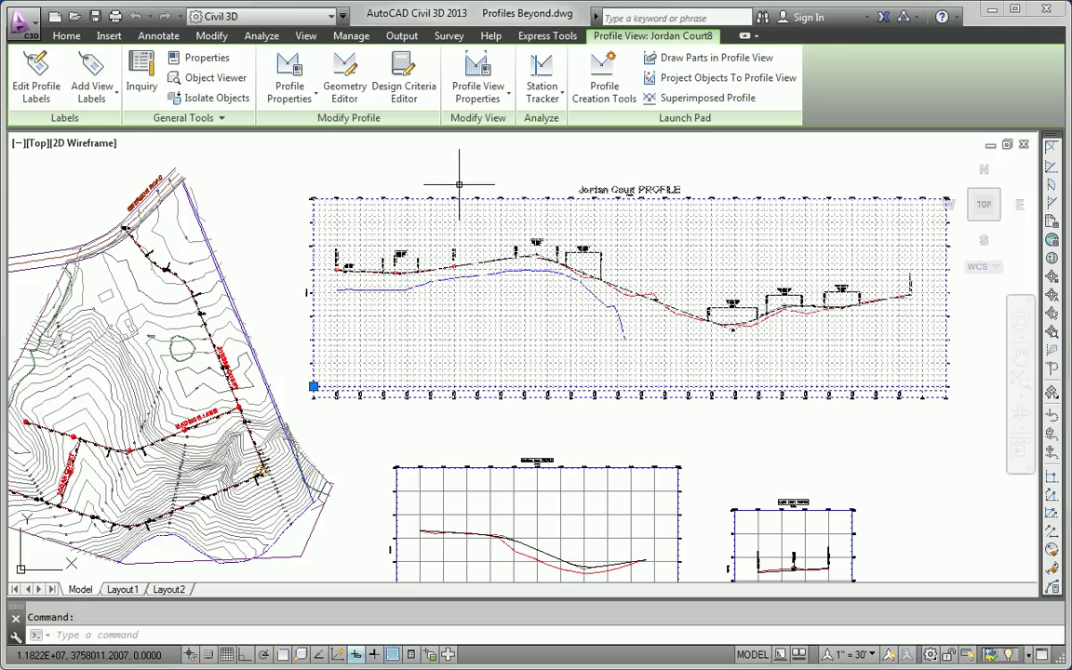
mouse_move(347, 225)
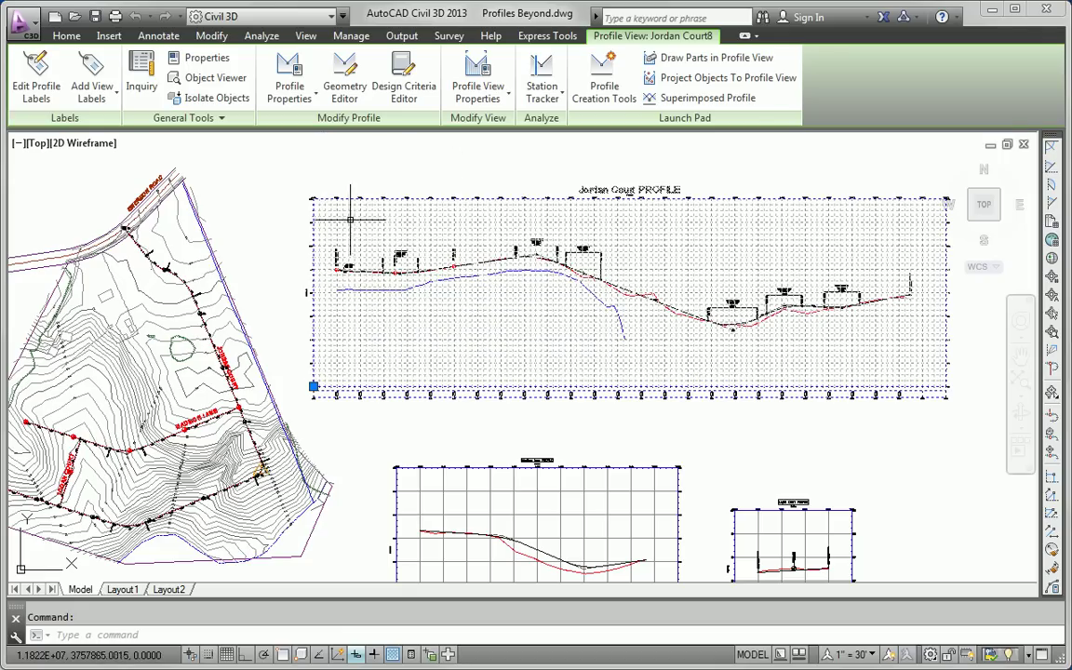
left_click(491, 77)
left_click_drag(407, 183, 286, 147)
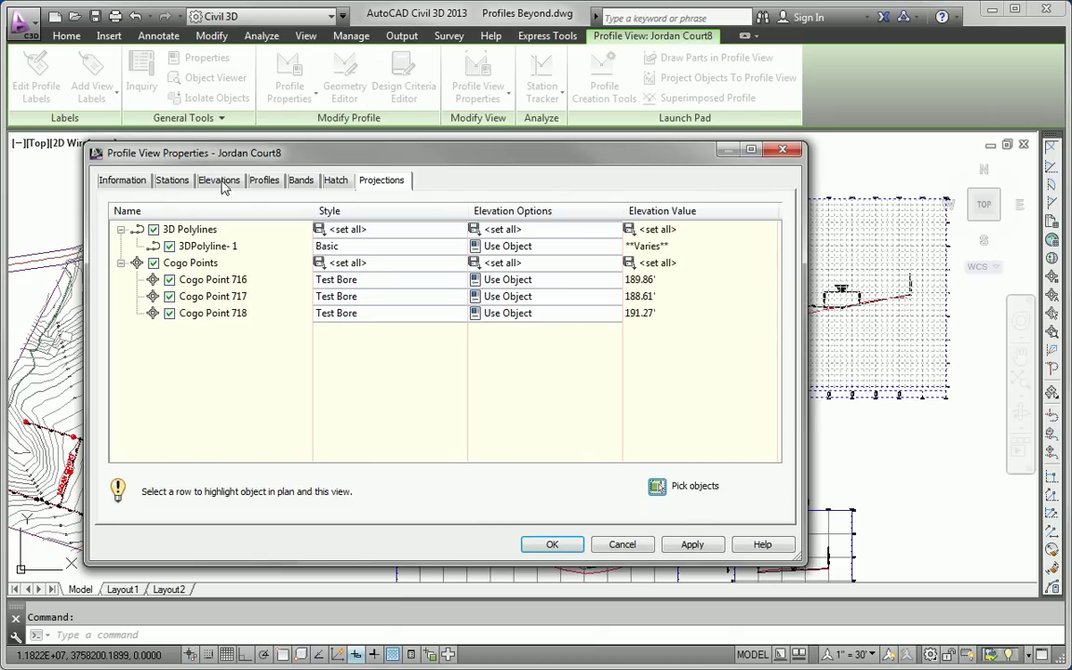
left_click(125, 182)
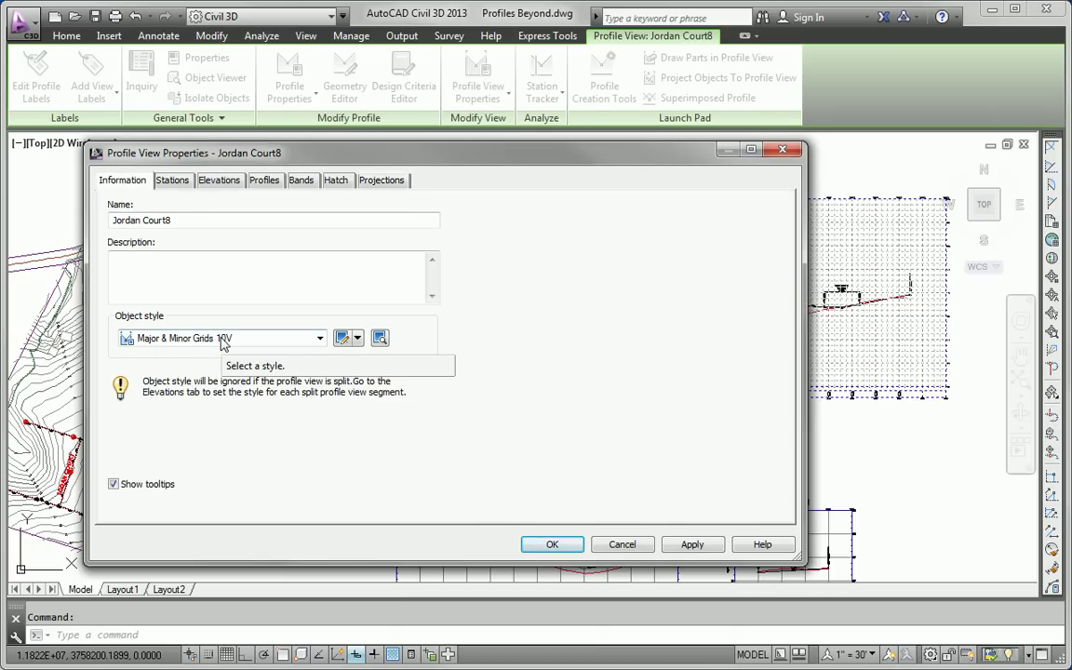
left_click(552, 546)
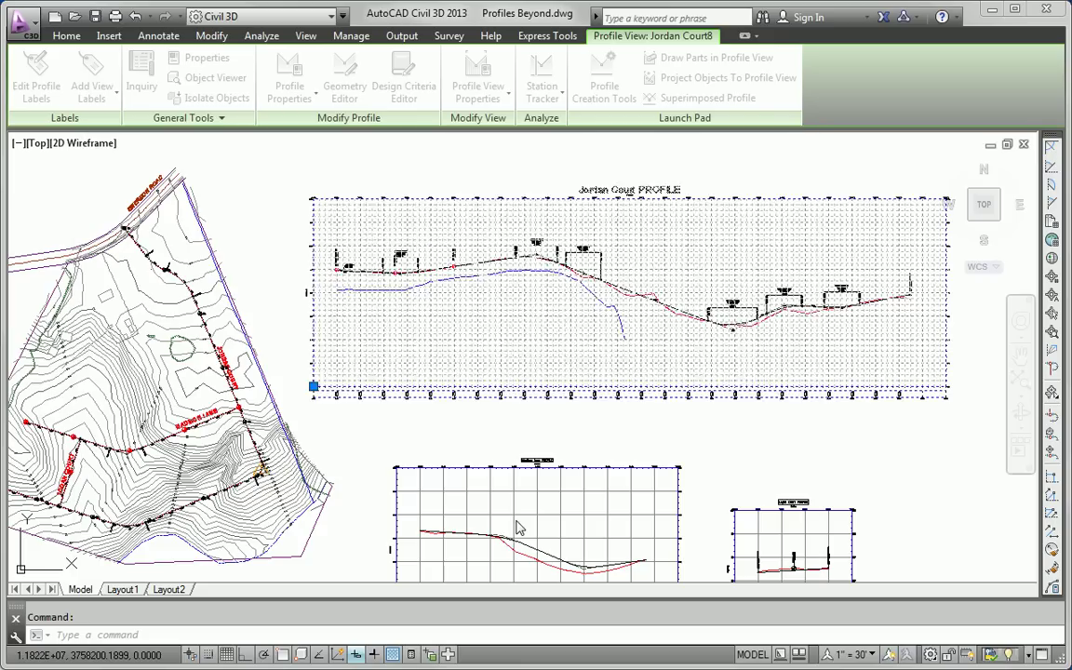
key("Escape")
- Set the Madison Lane profile view's object style to Major & Minor Grids 10V
mouse_move(545, 406)
middle_mouse_down()
mouse_move(517, 346)
mouse_move(513, 363)
middle_mouse_up()
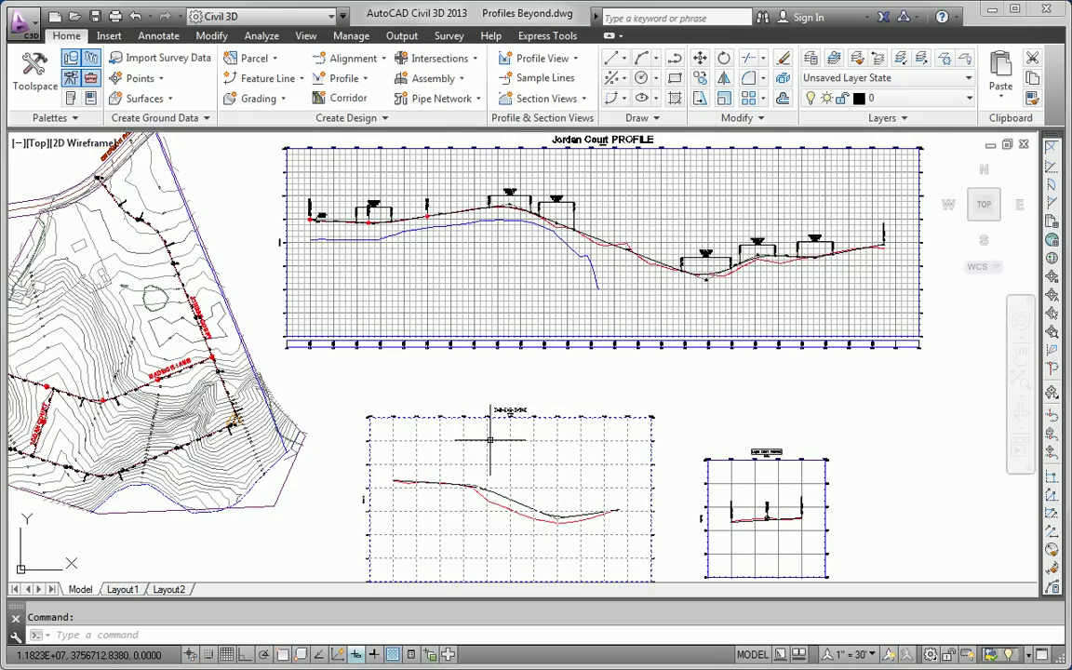
left_click(491, 439)
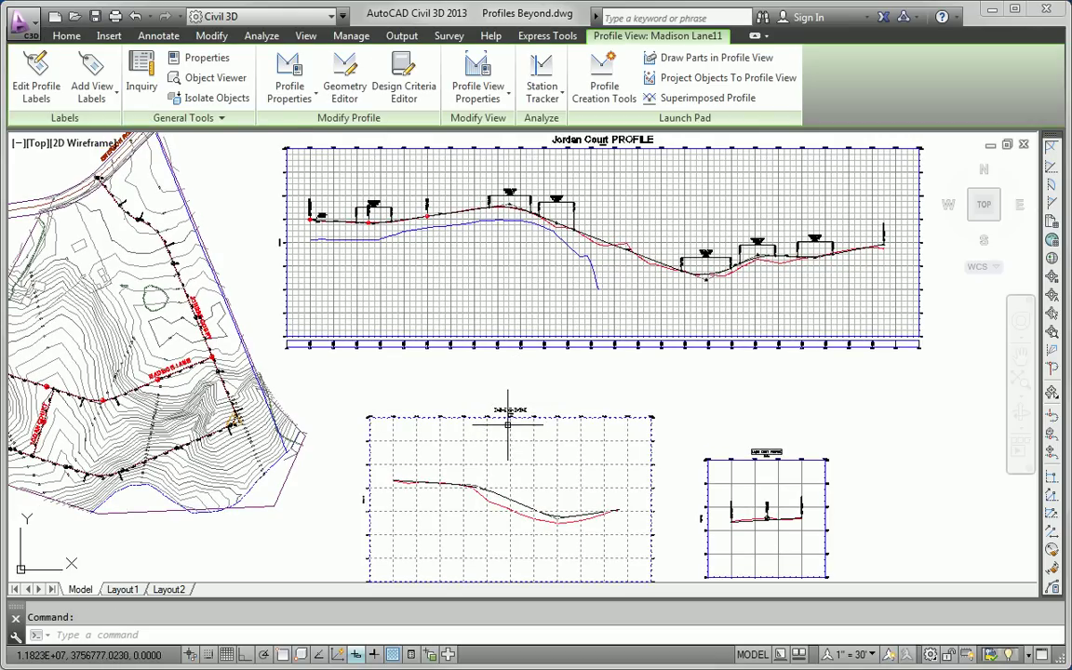
left_click(478, 76)
left_click(193, 341)
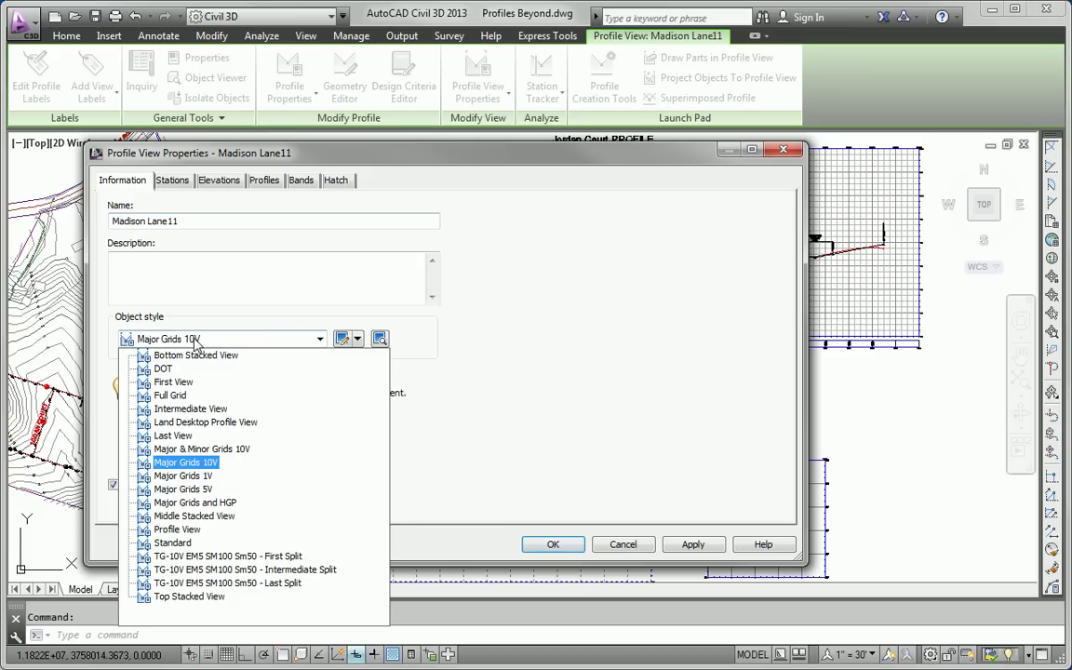
left_click(202, 448)
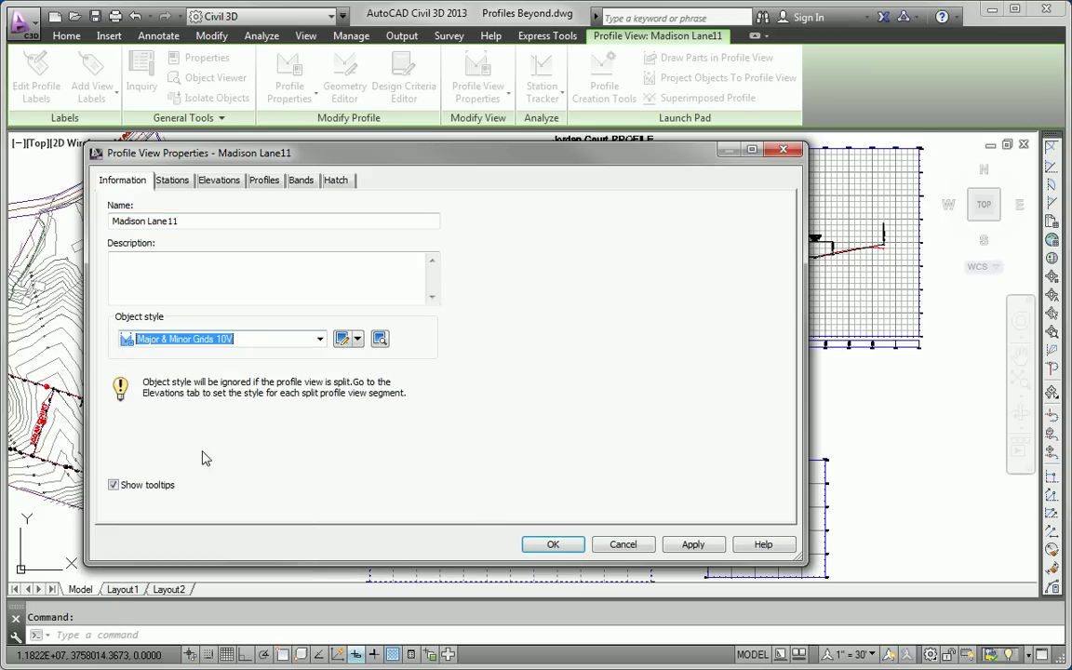
left_click(552, 544)
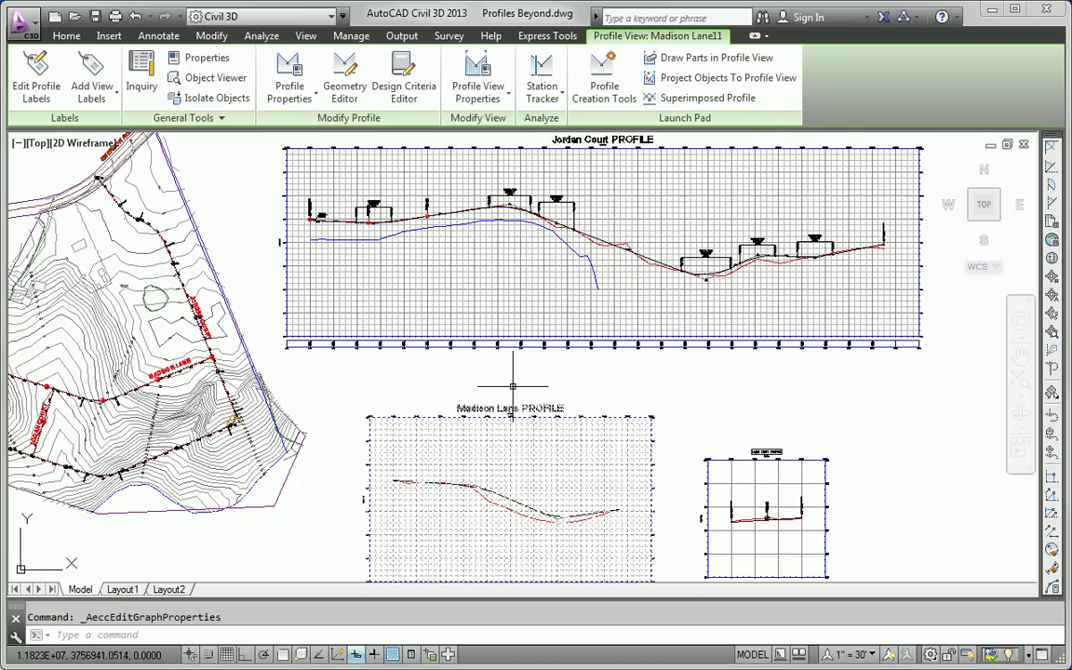
key("Escape")
middle_click_drag(548, 419, 444, 412)
- Use MATCHPROP to copy the Jordan Court profile view's style onto the Logan Court view
middle_click_drag(517, 412, 482, 414)
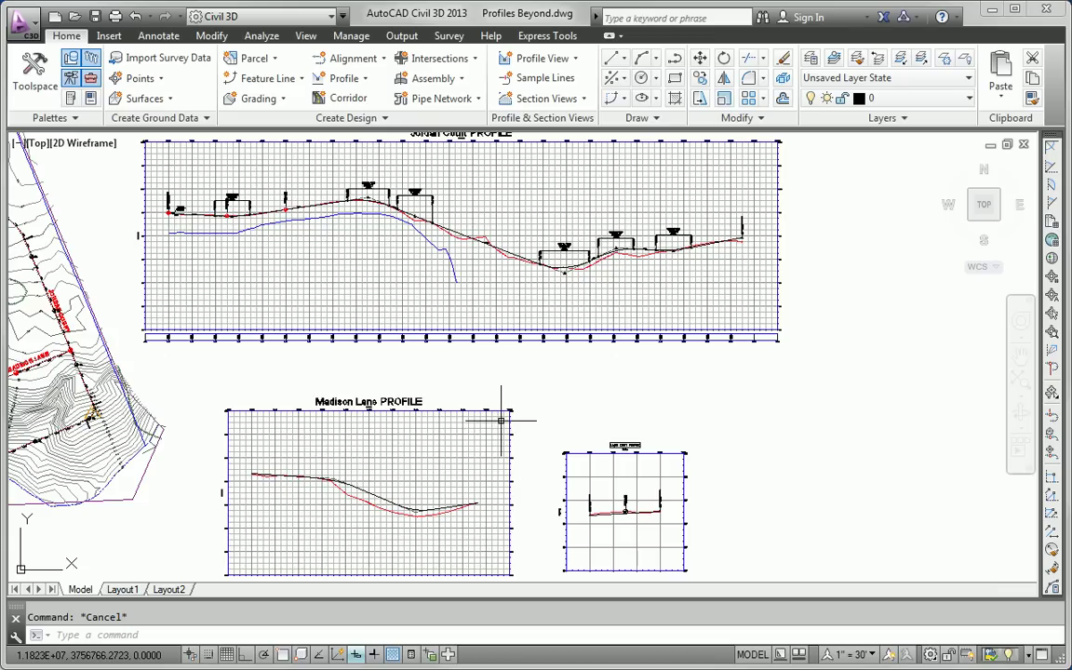
mouse_move(500, 421)
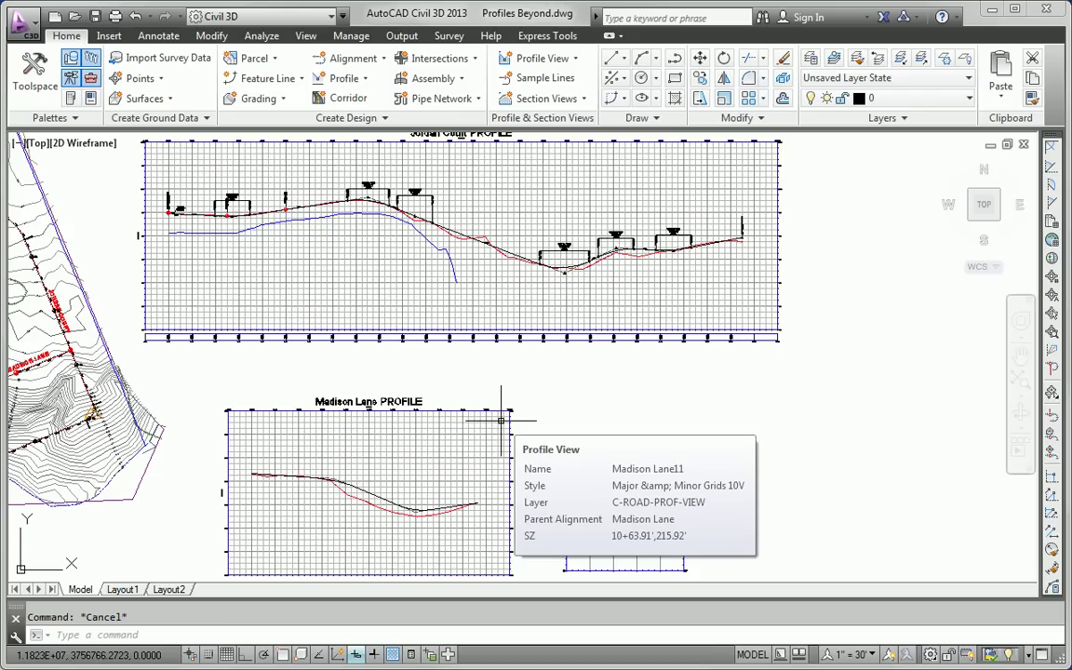
left_click(1031, 99)
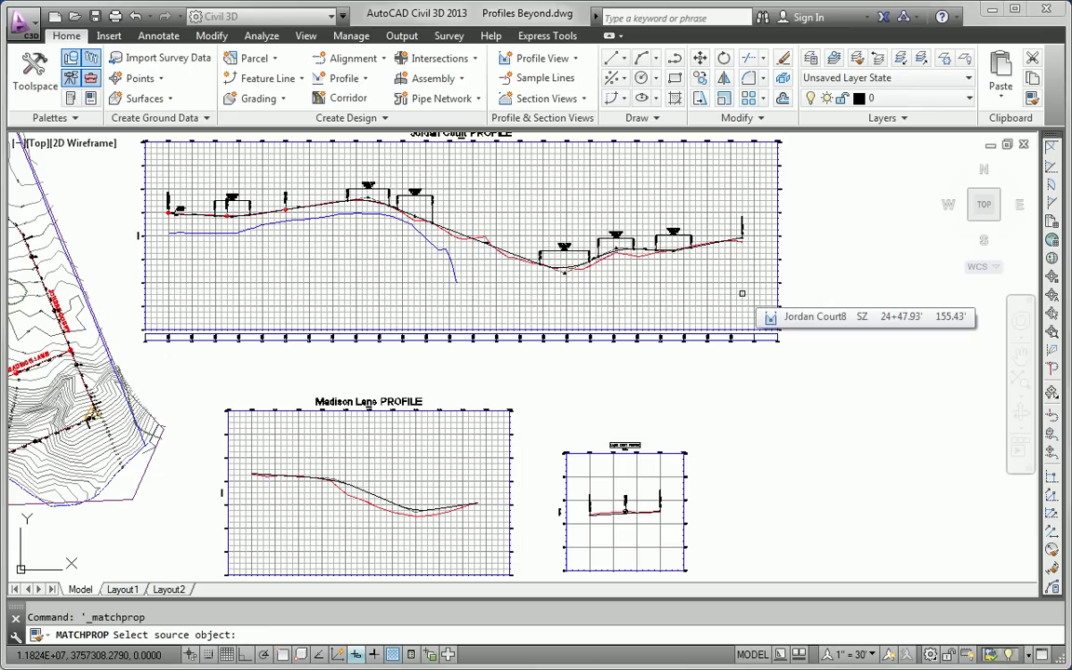
left_click(741, 293)
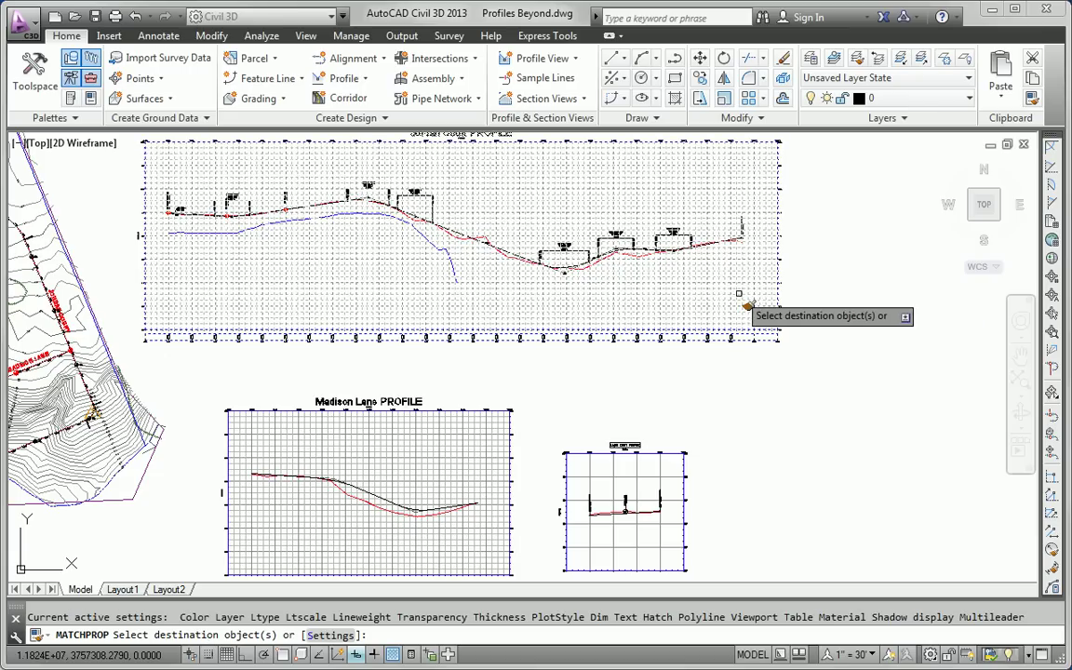
left_click(681, 476)
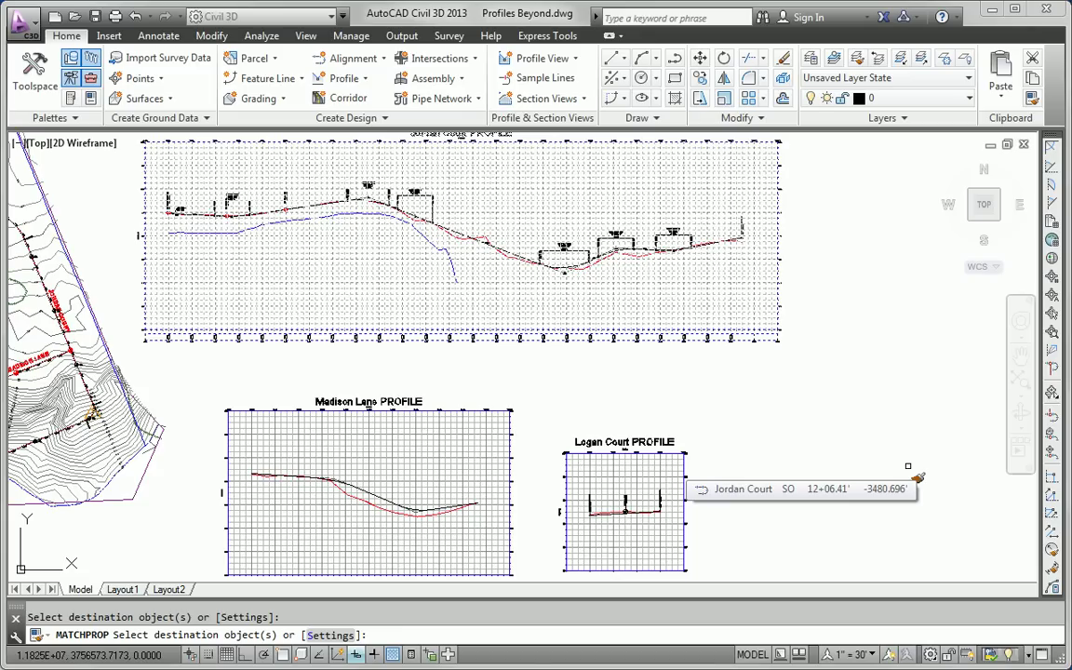
key("Escape")
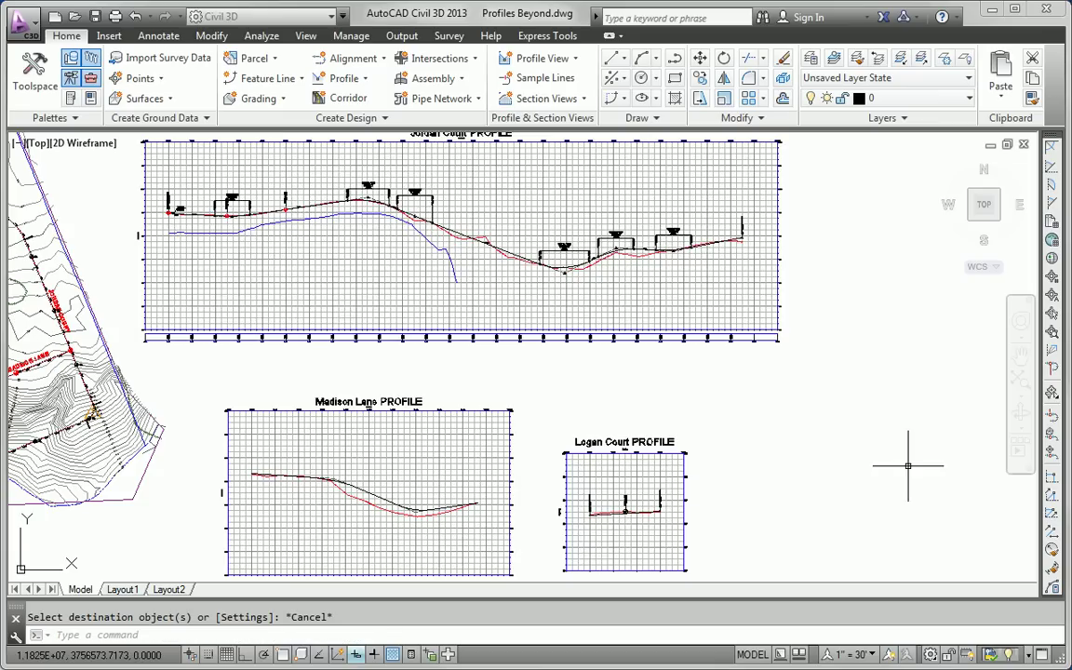
middle_click_drag(860, 437, 777, 433)
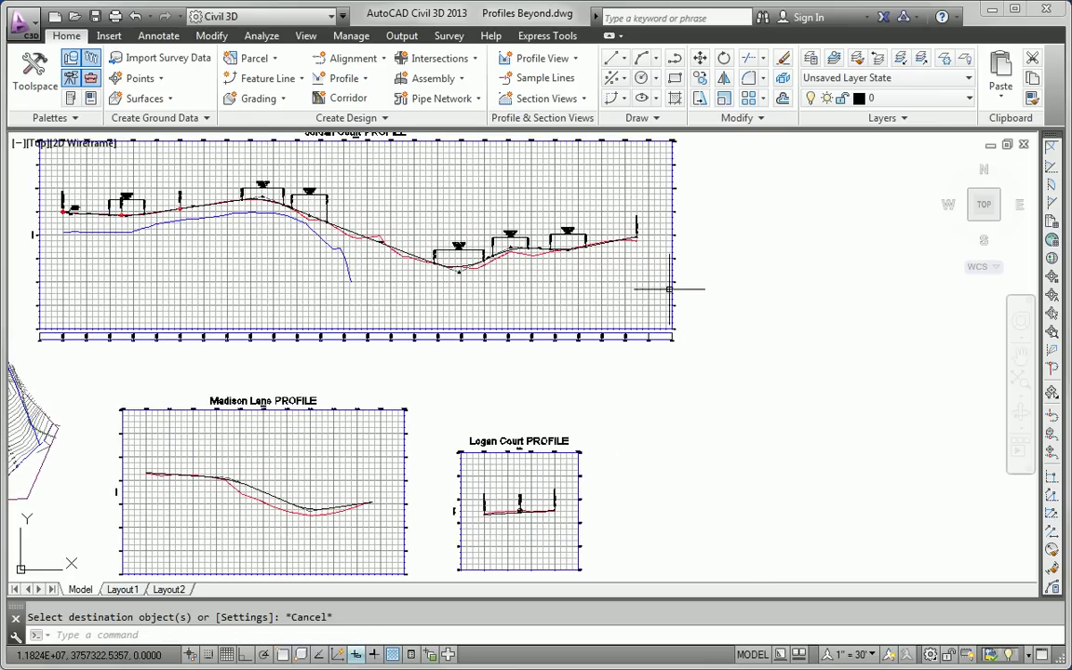
left_click(654, 290)
right_click(781, 301)
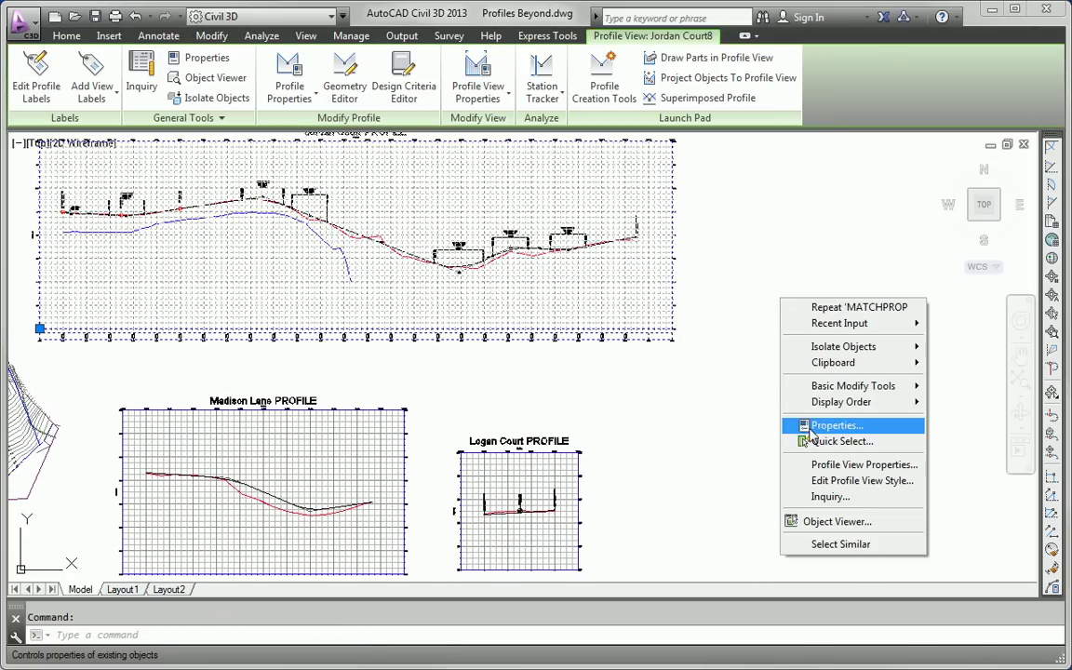
left_click(835, 425)
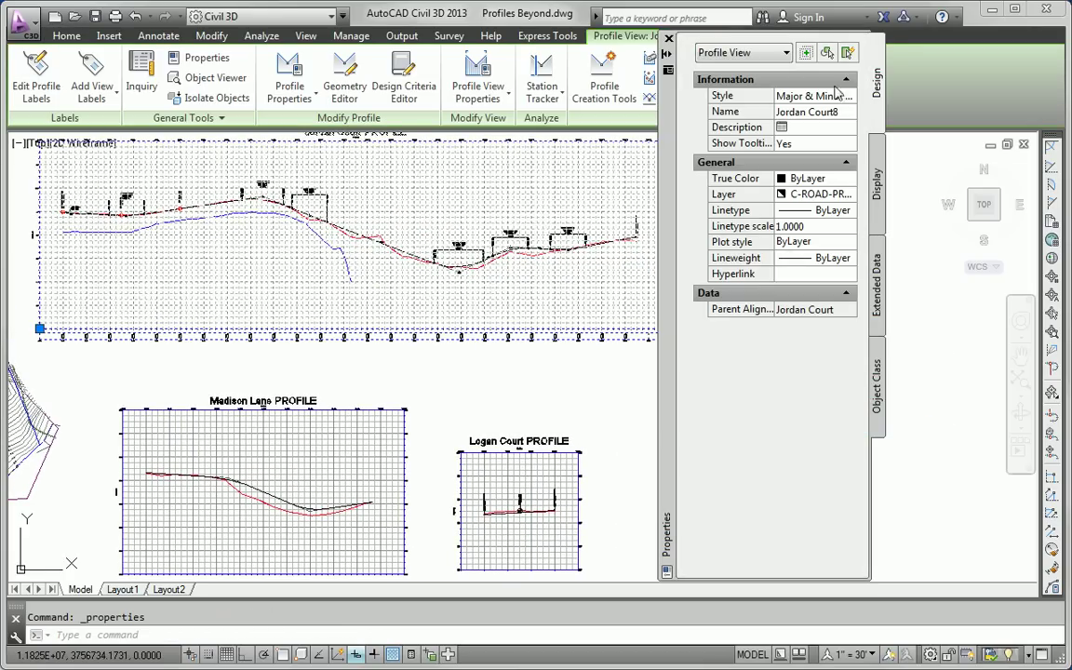
left_click(843, 97)
left_click(846, 97)
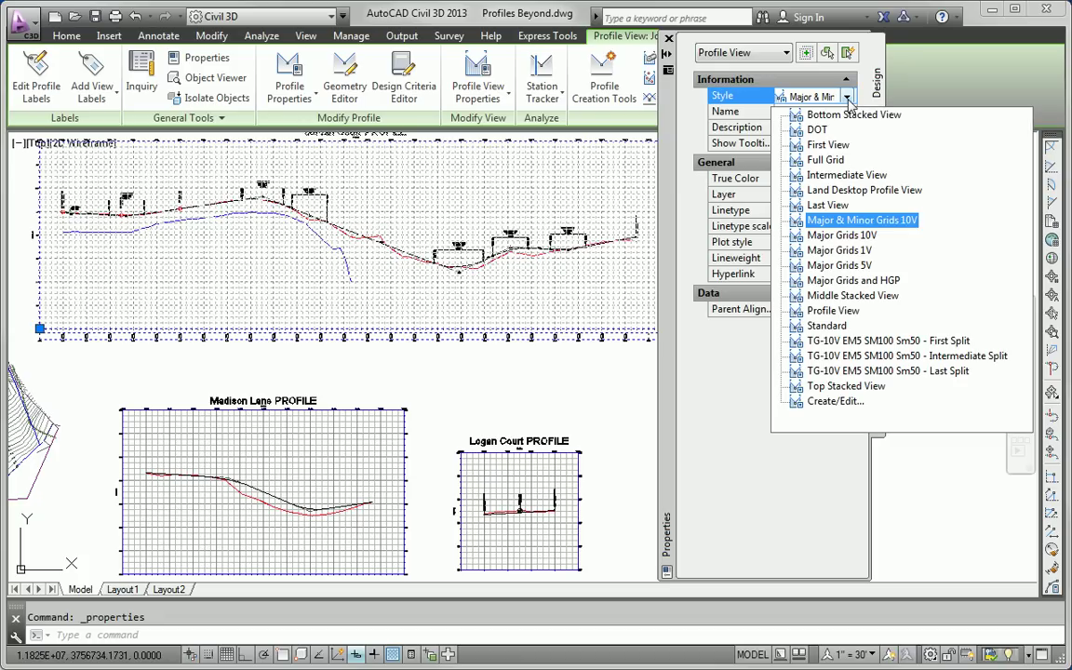
key("ctrl+1")
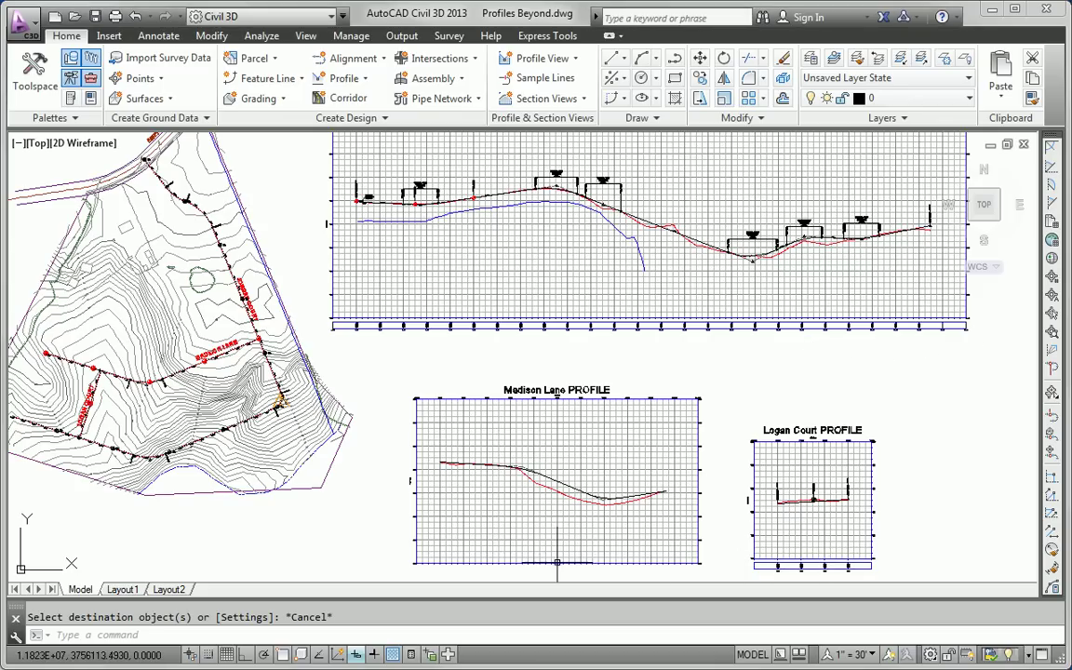
middle_click_drag(488, 450, 470, 396)
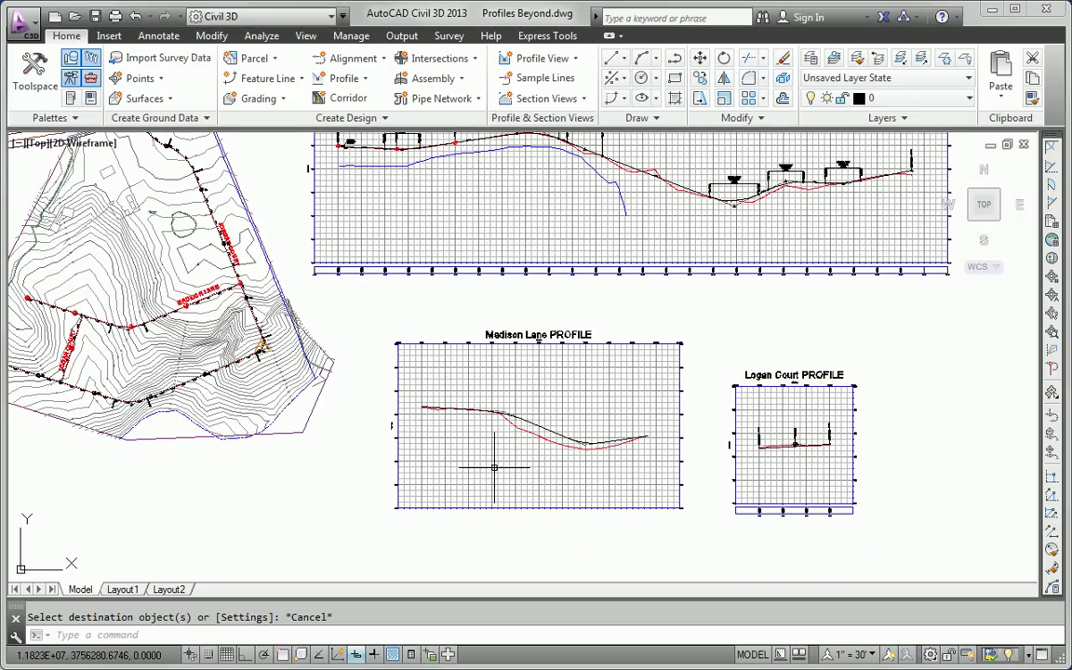
middle_click_drag(502, 438, 507, 468)
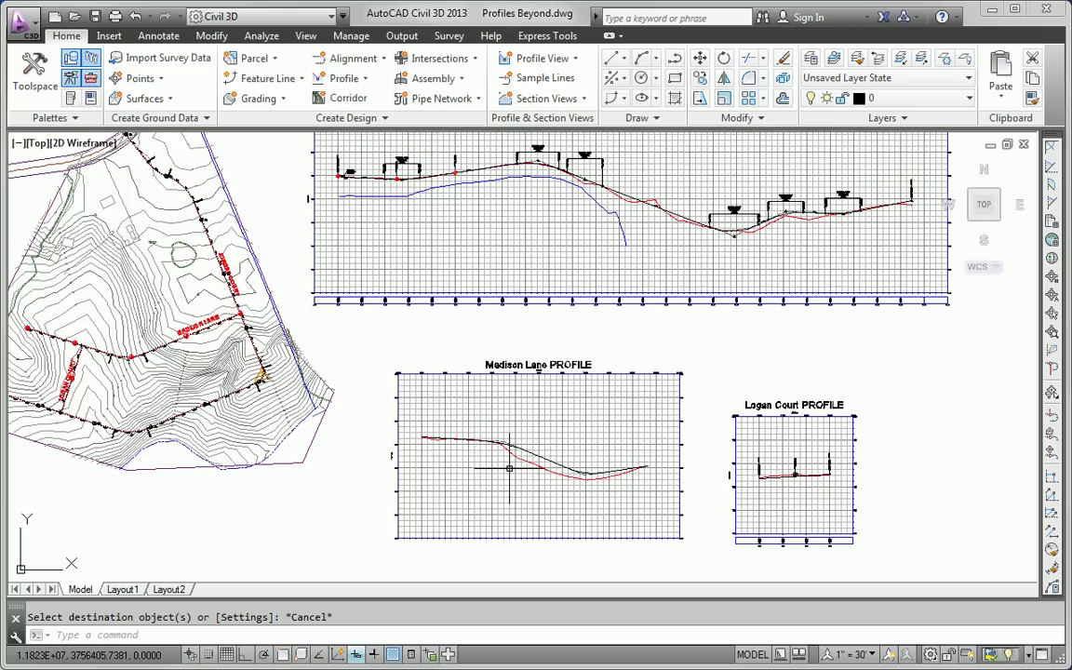
mouse_move(506, 468)
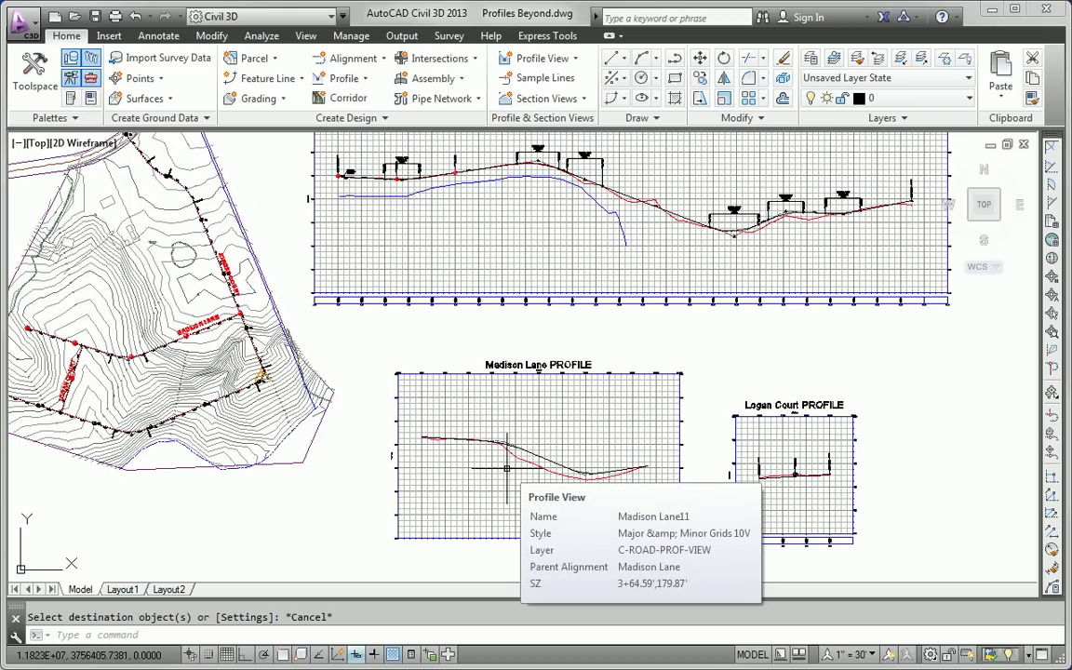
left_click(521, 220)
left_click(482, 91)
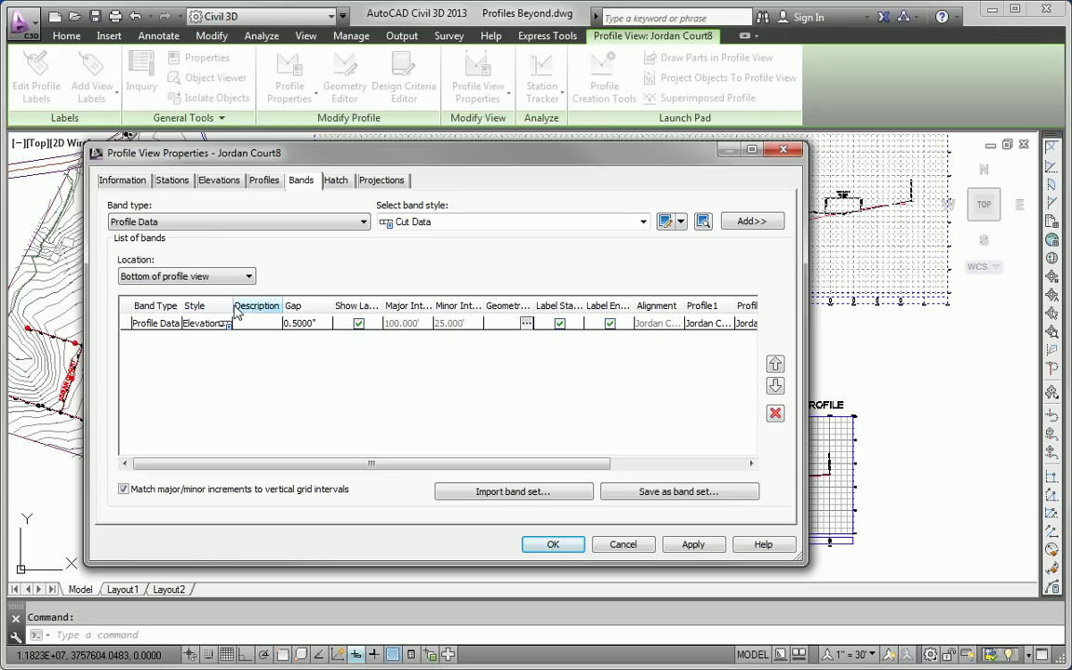
left_click_drag(232, 305, 308, 305)
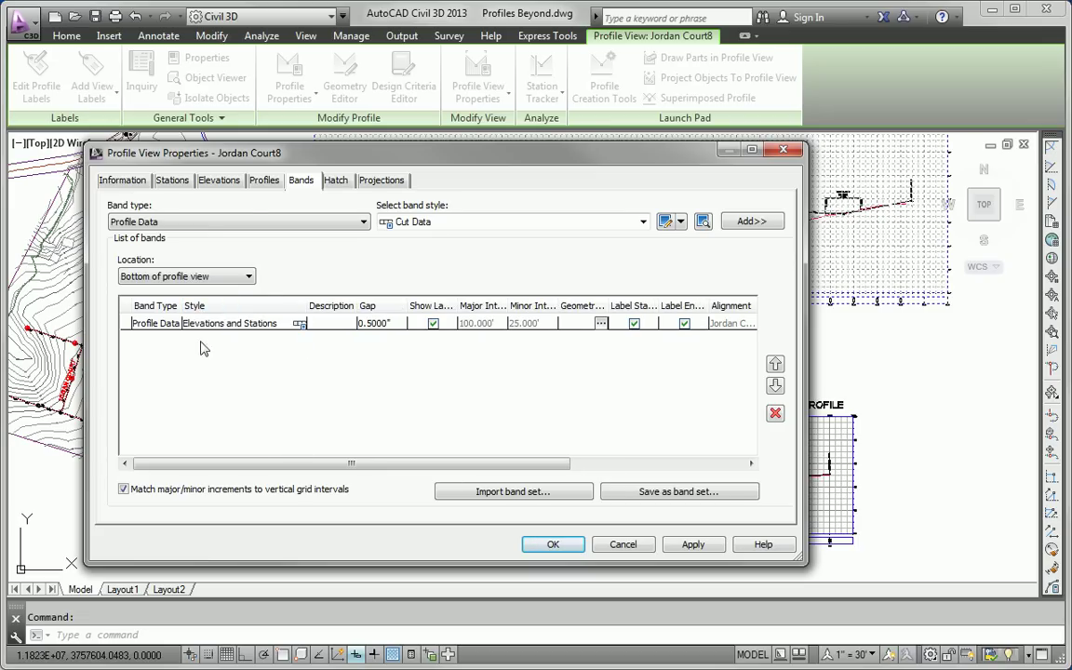
left_click(623, 544)
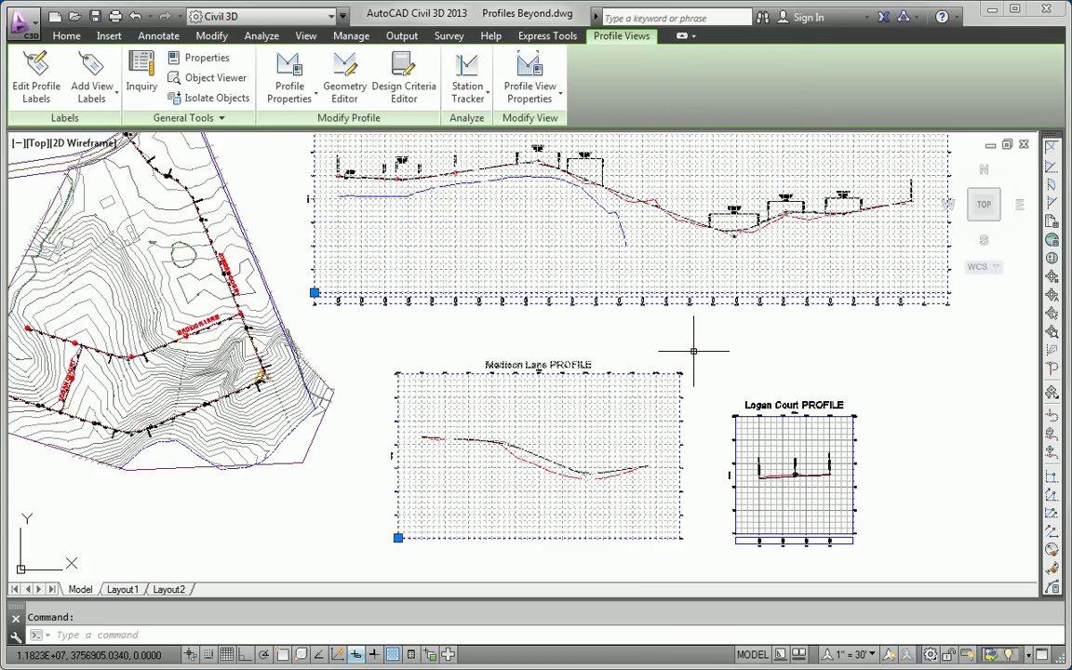
left_click(305, 67)
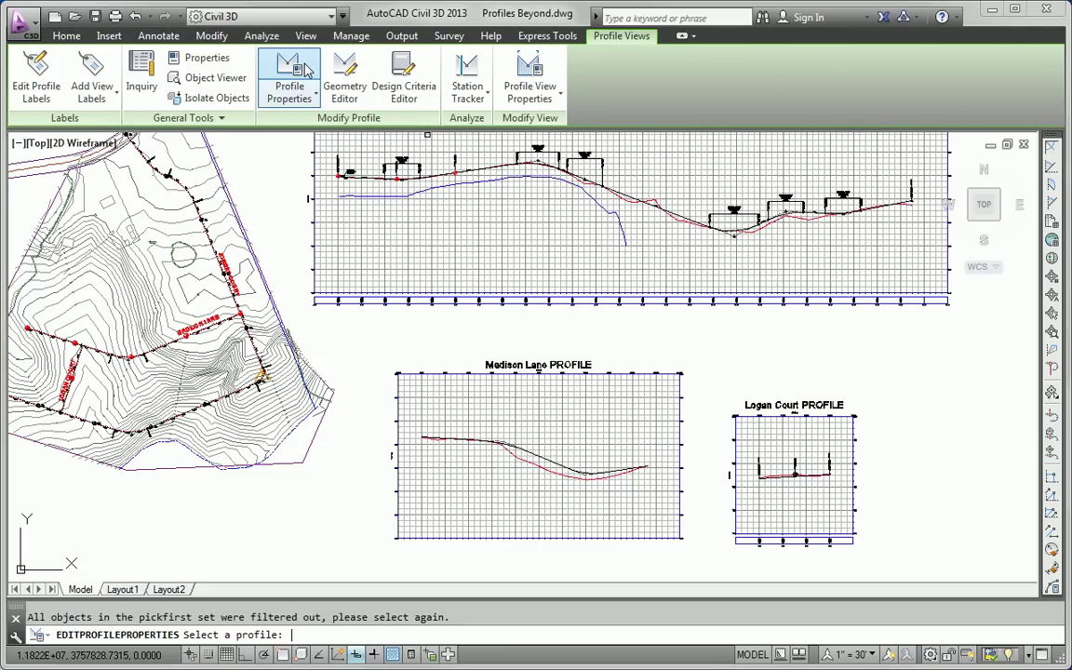
key("Escape")
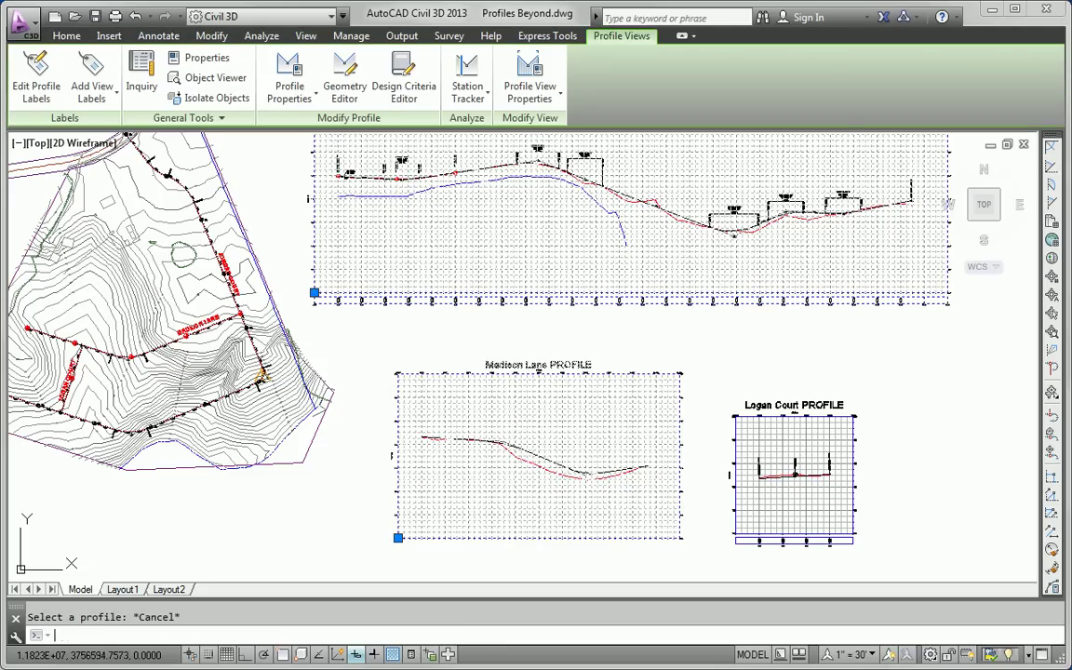
left_click(485, 369)
left_click(477, 79)
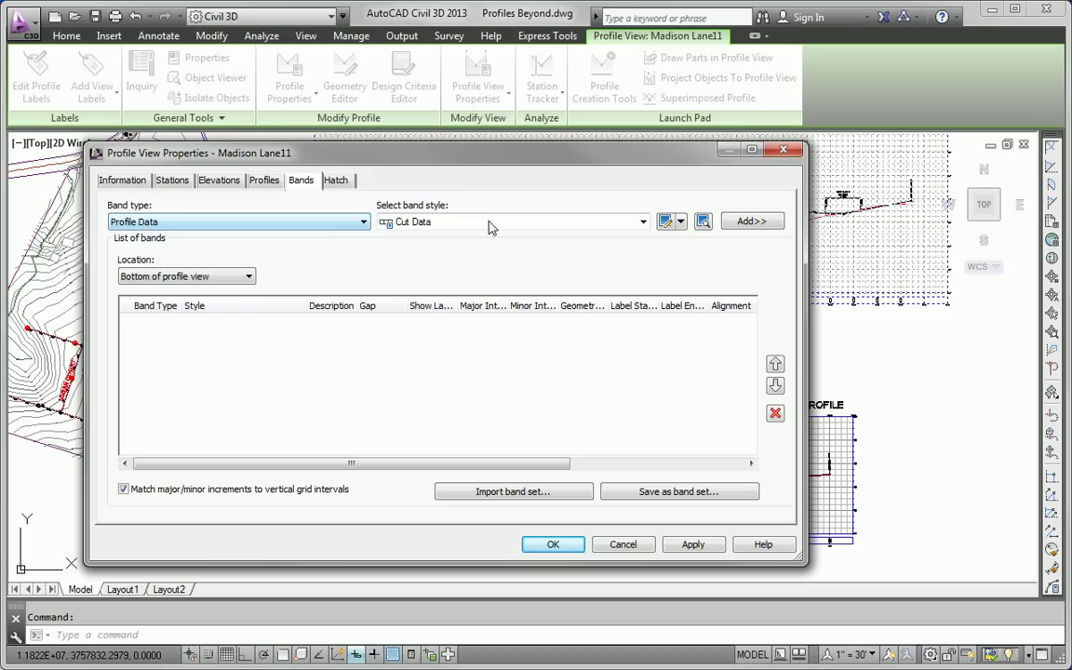
left_click(643, 222)
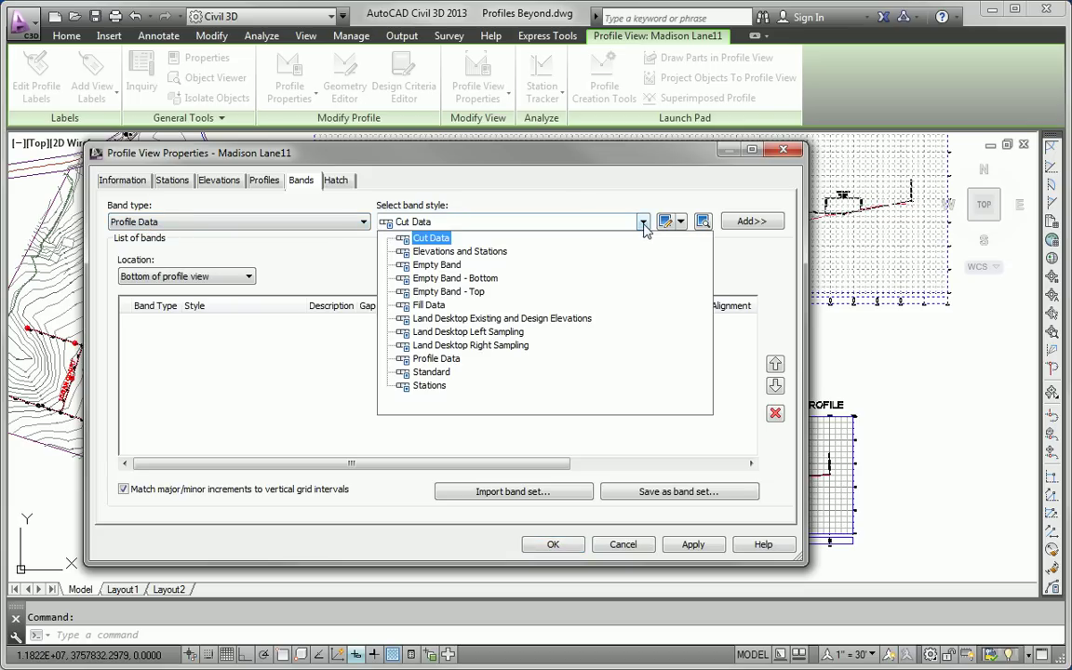
left_click(459, 252)
left_click(751, 223)
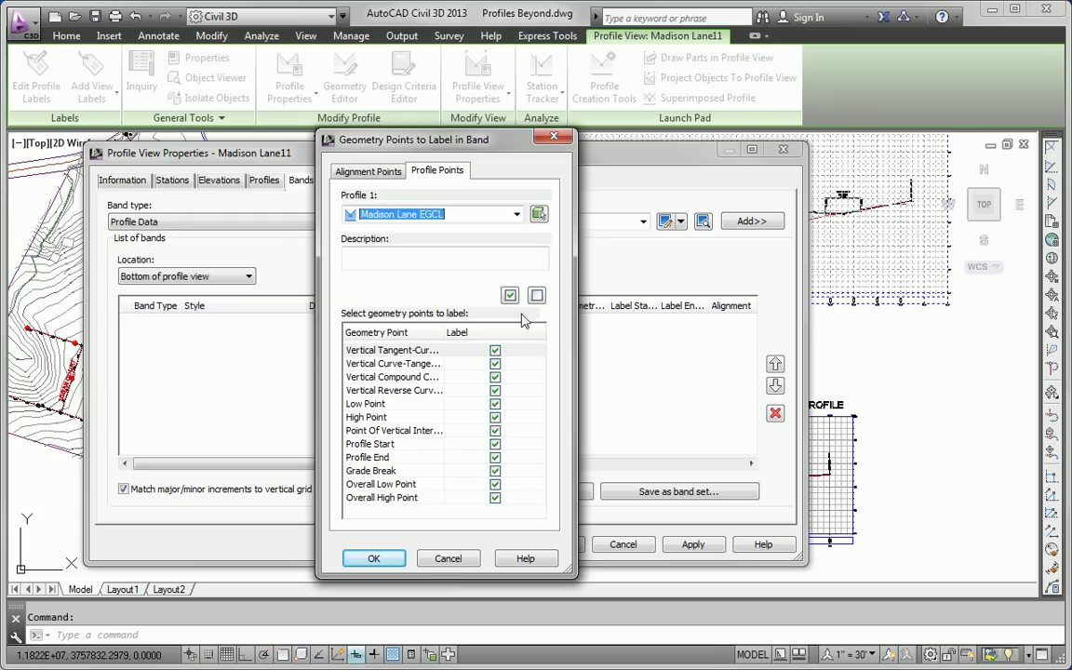
left_click(398, 563)
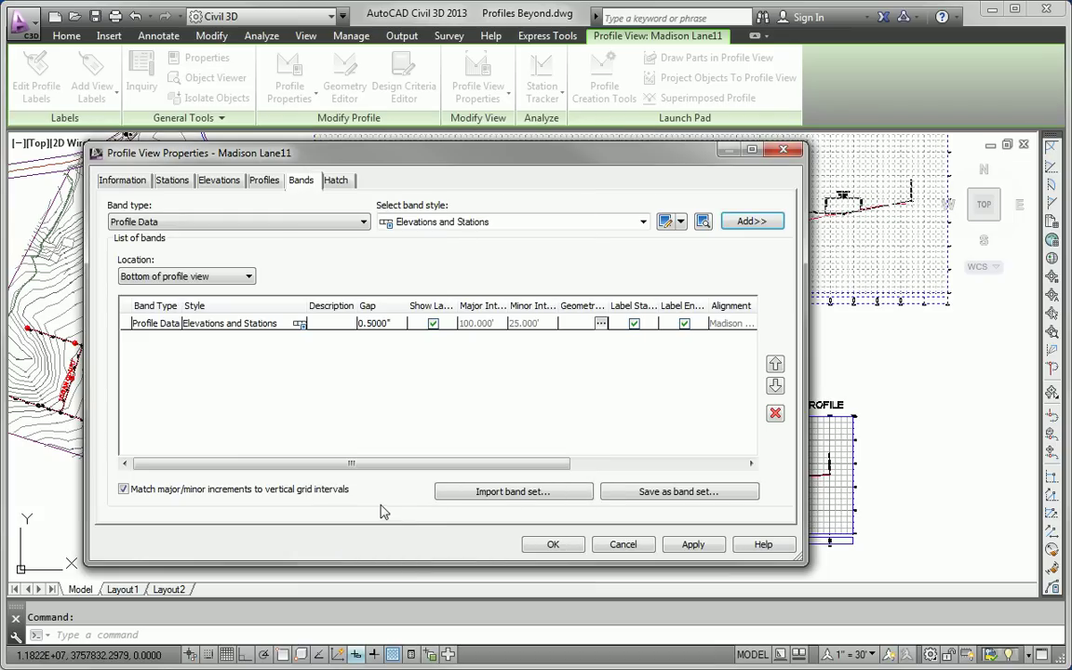
left_click(549, 544)
- Run REGENALL to redraw the drawing, then zoom in to check the band labels
key("Escape")
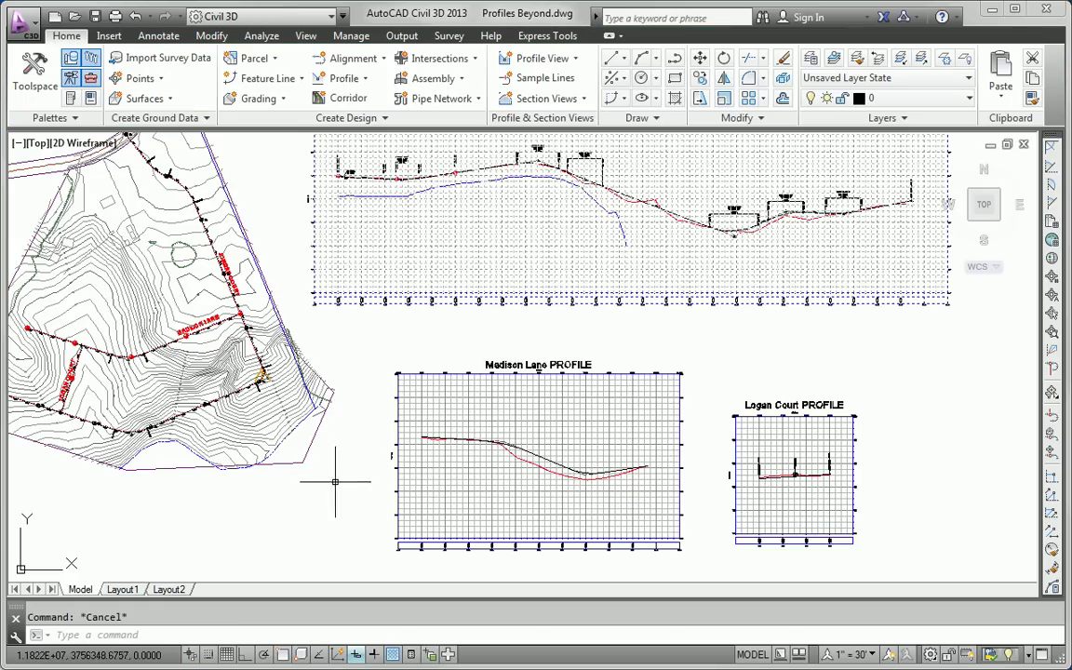
type("regenall")
key("Return")
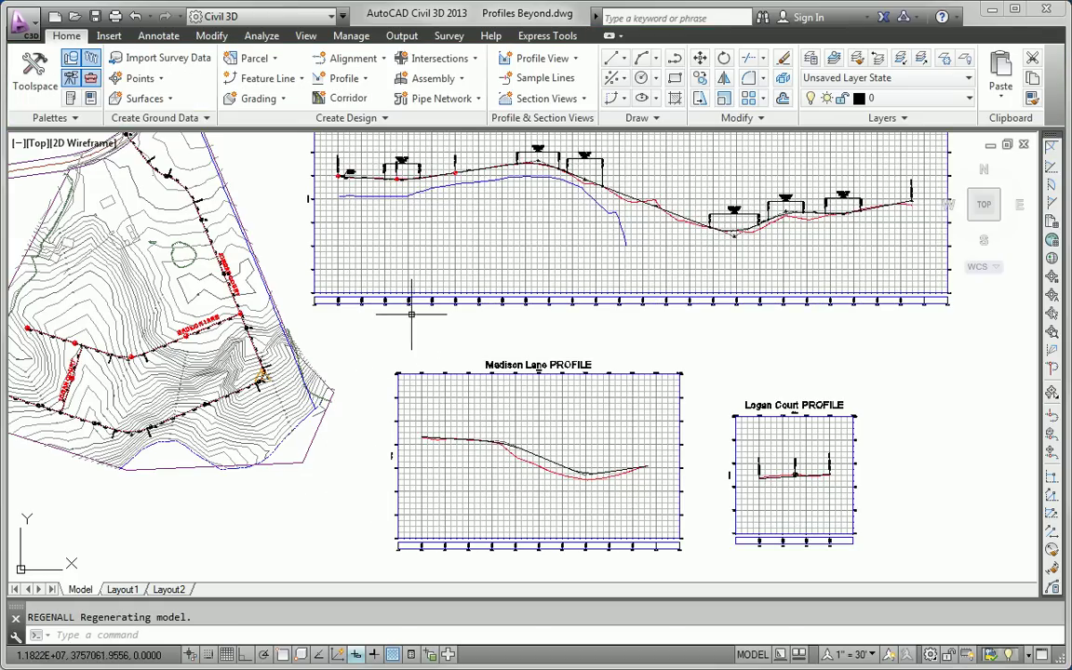
scroll(315, 305, "up", 4)
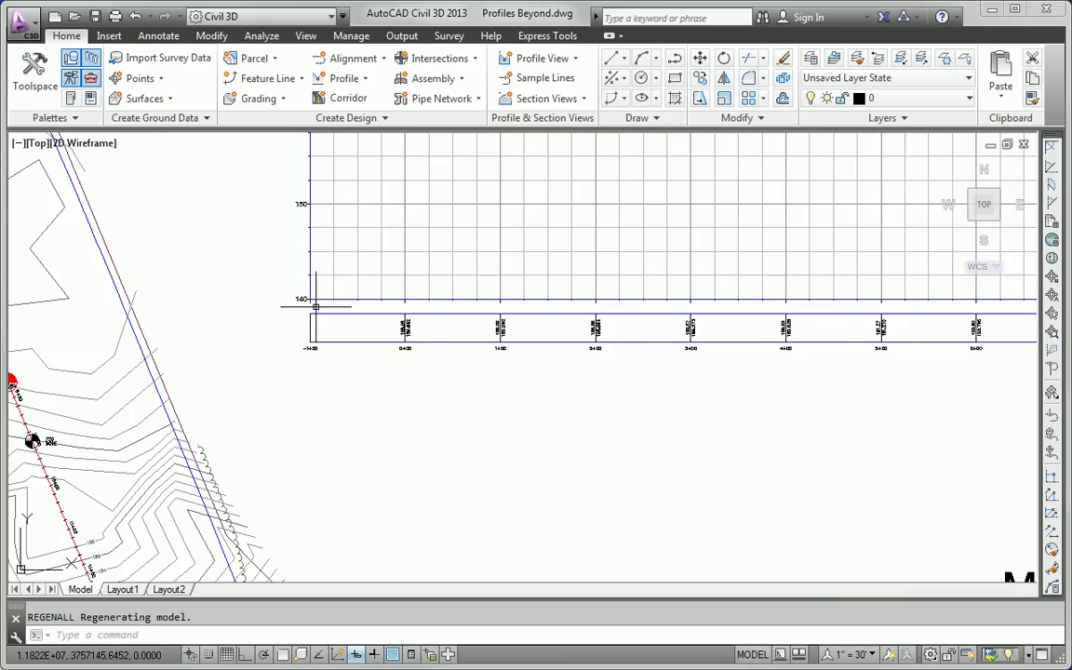
scroll(284, 277, "down", 5)
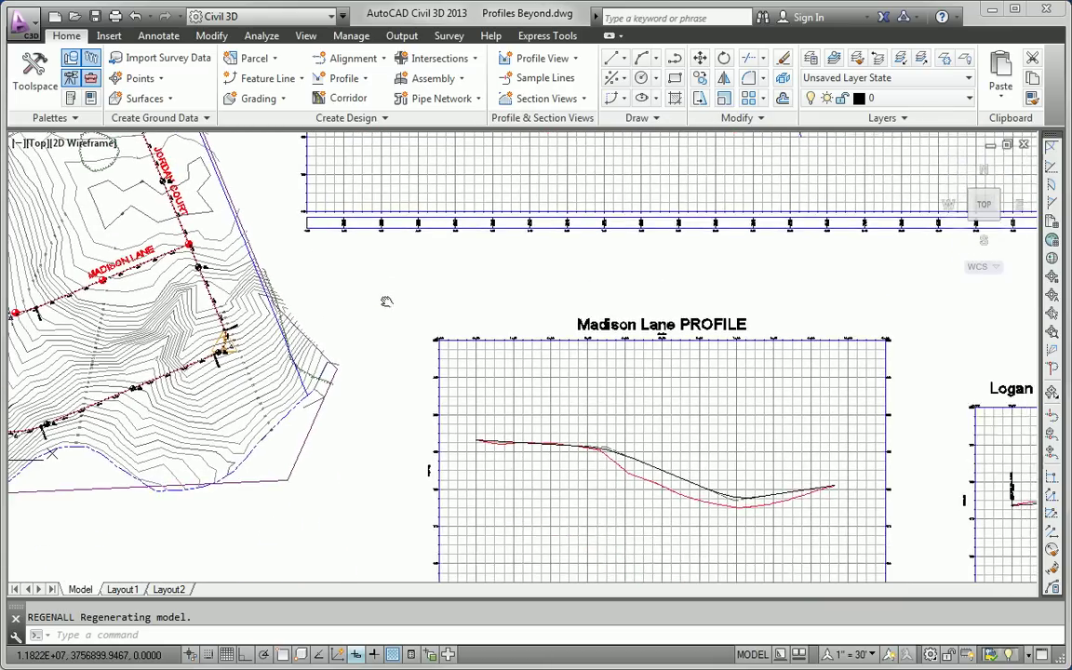
mouse_move(386, 302)
middle_mouse_down()
mouse_move(364, 281)
mouse_move(311, 335)
mouse_move(313, 300)
middle_mouse_up()
scroll(371, 291, "down", 2)
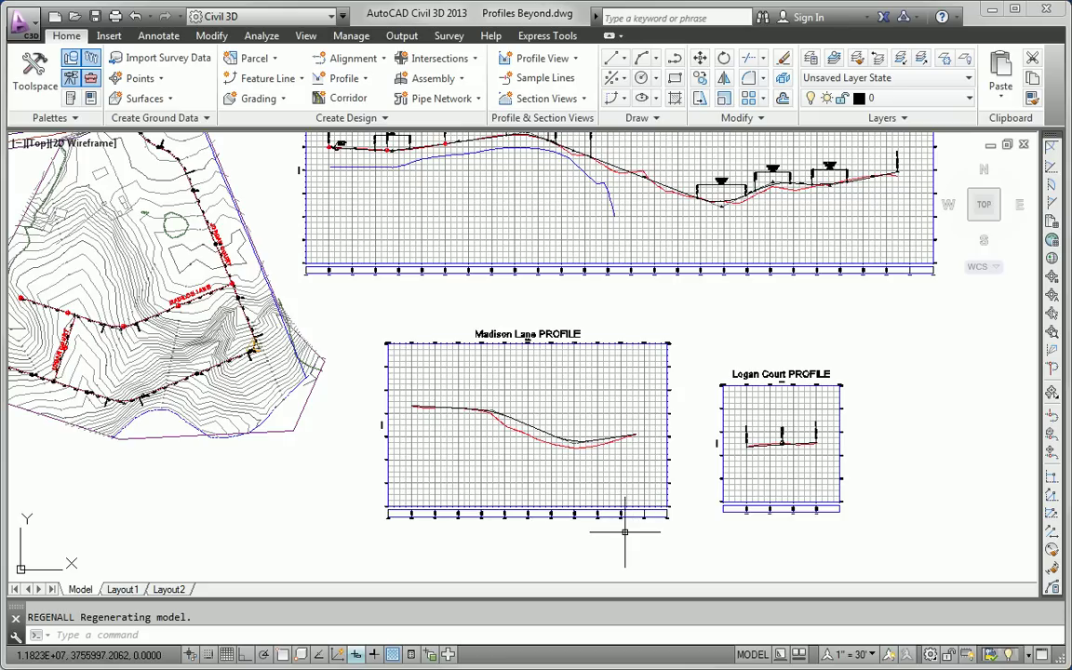
left_click(588, 383)
left_click(476, 74)
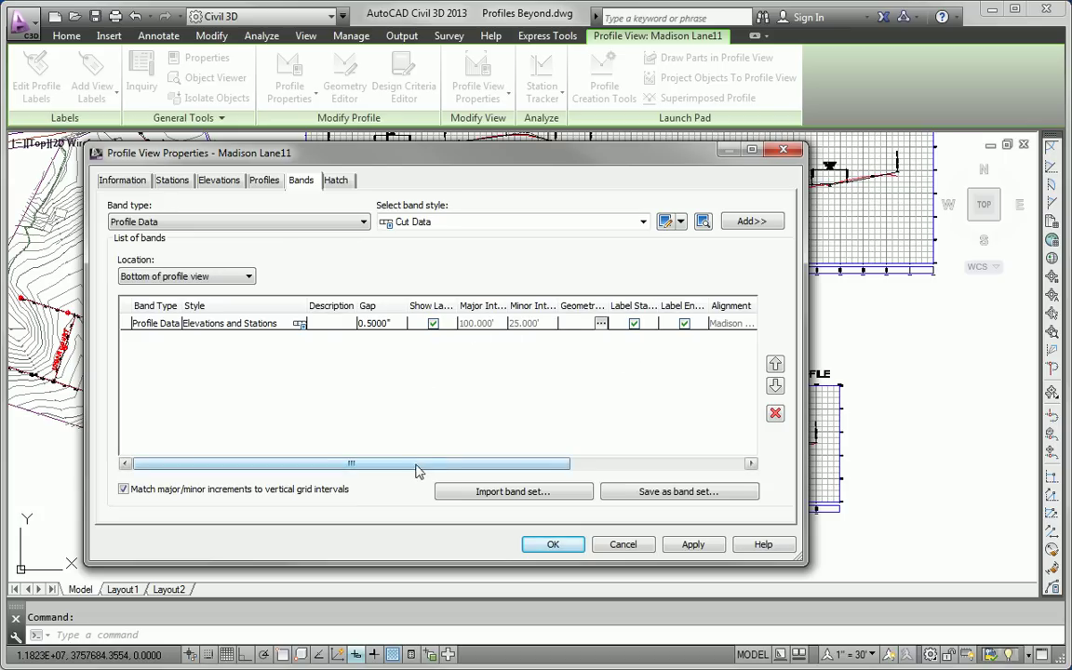
left_click_drag(416, 468, 589, 464)
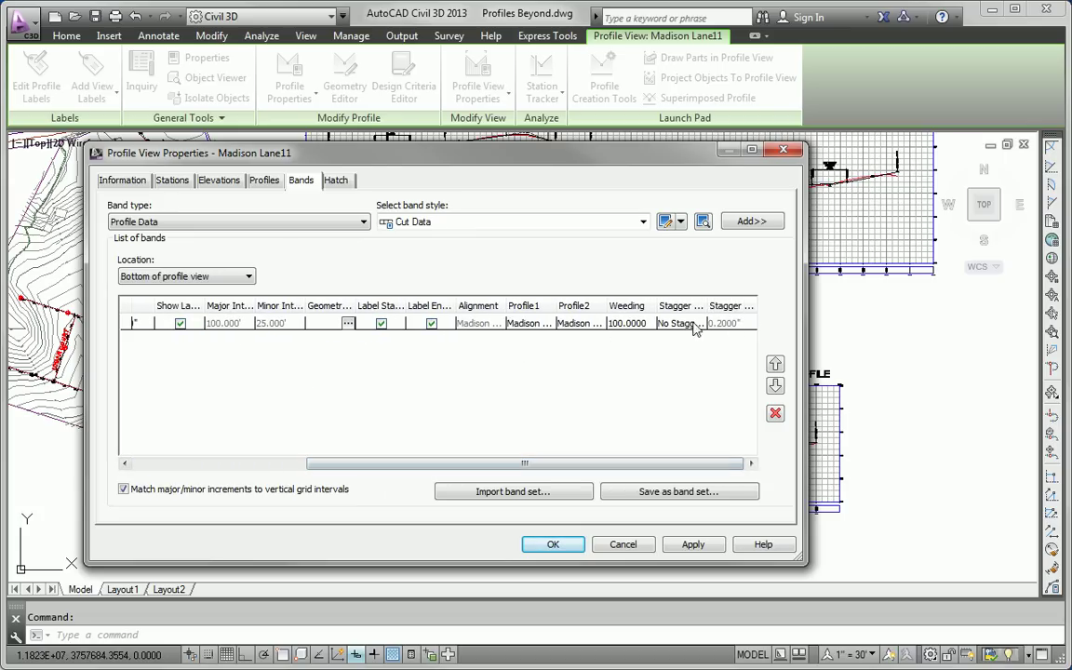
left_click(622, 545)
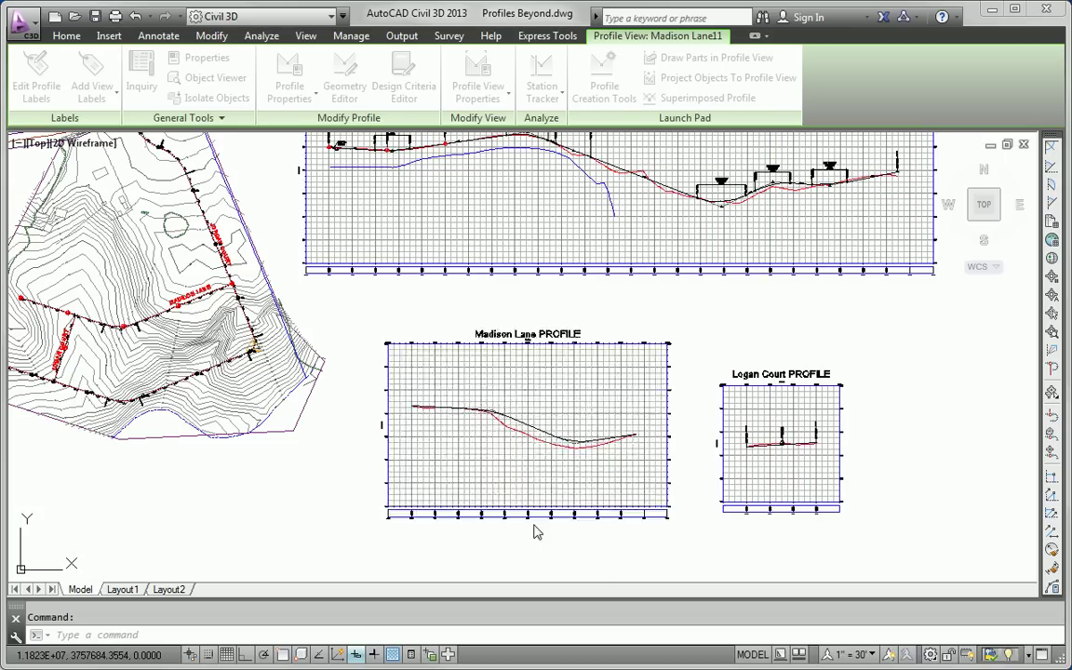
key("Escape")
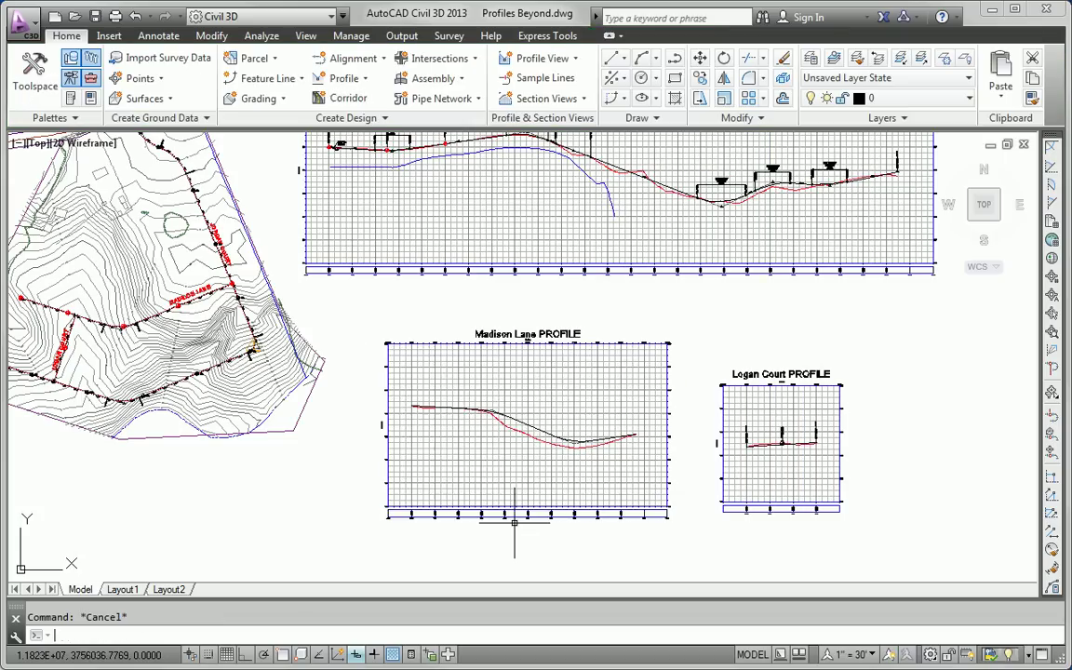
- Save the Jordan Court profile view's bands as the band set 'My Band Set'
left_click(520, 246)
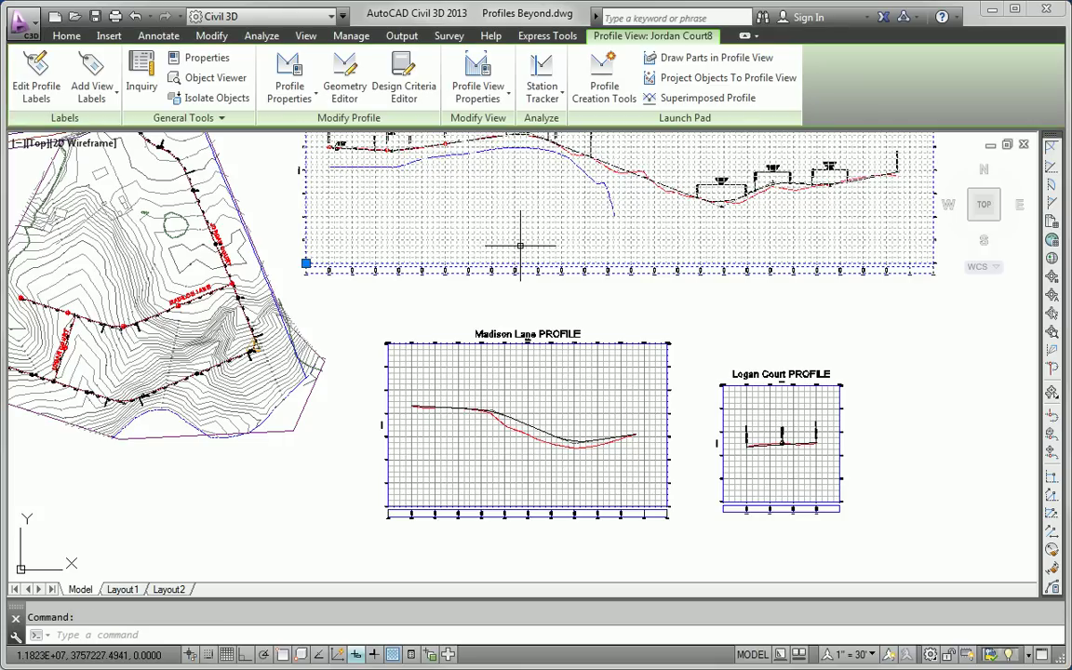
left_click(493, 63)
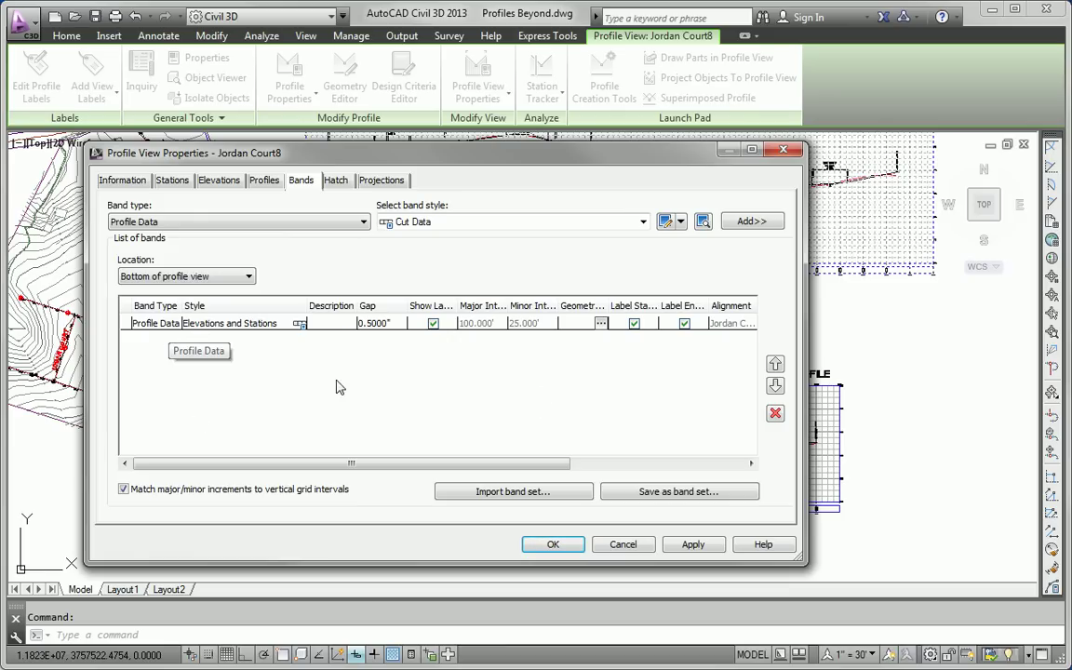
left_click(657, 493)
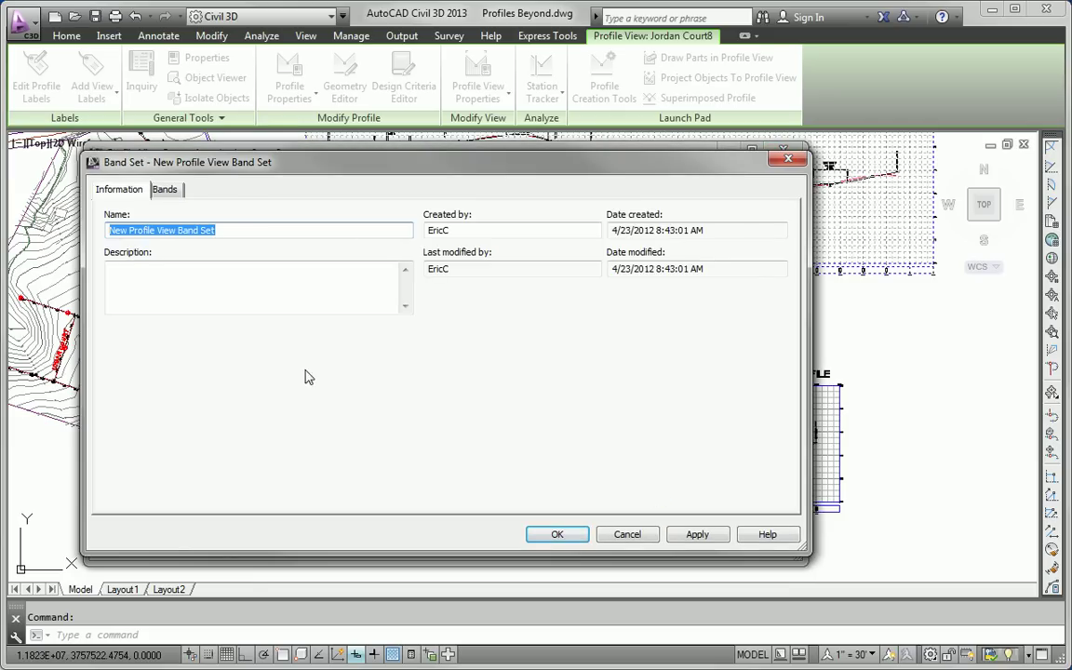
type("My")
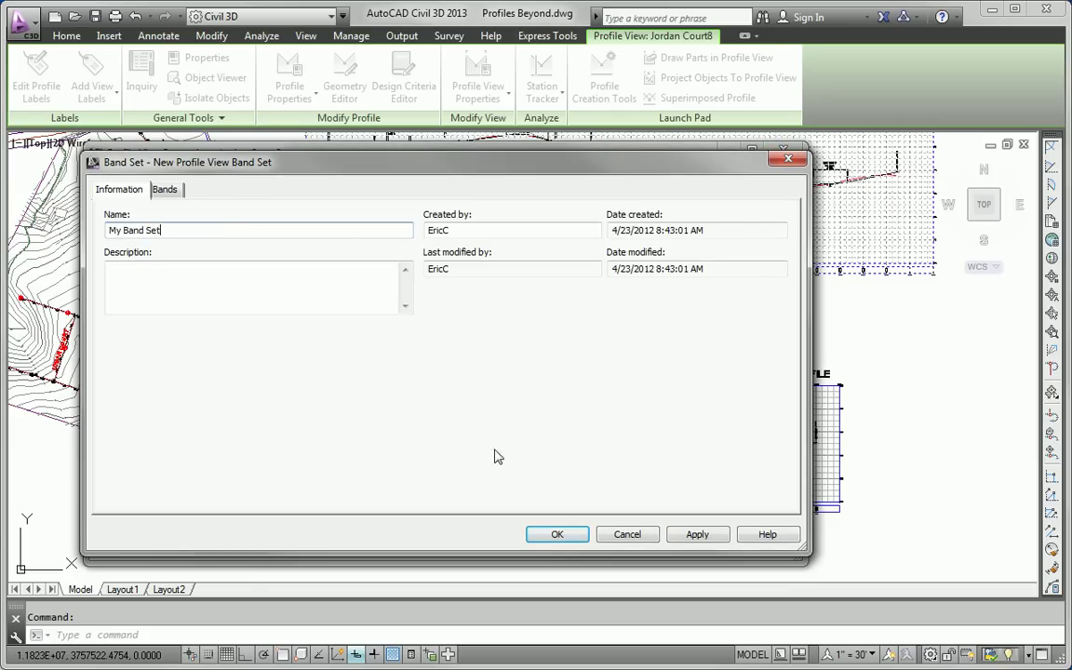
left_click(554, 536)
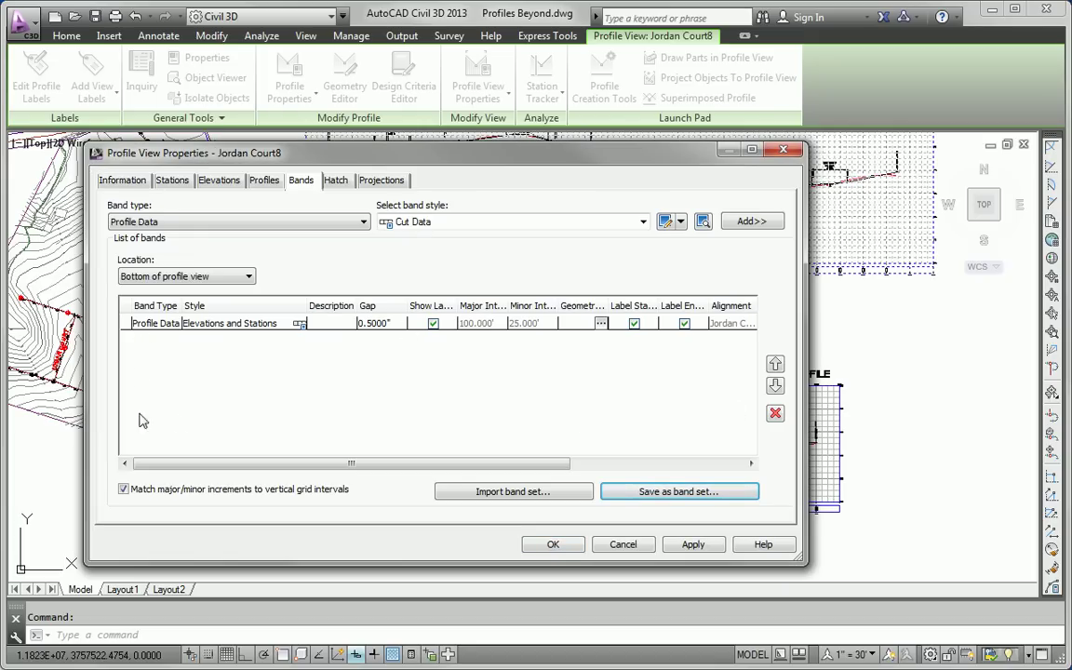
- Import My Band Set into the Madison Lane profile view's bands and apply it
left_click(553, 544)
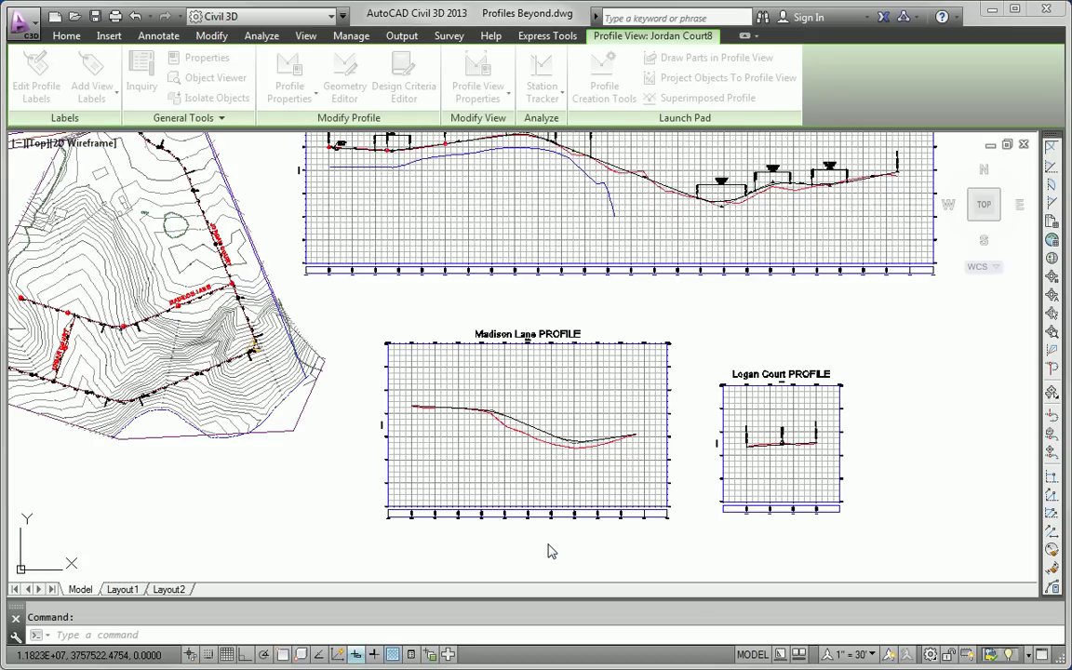
key("Escape")
left_click(490, 419)
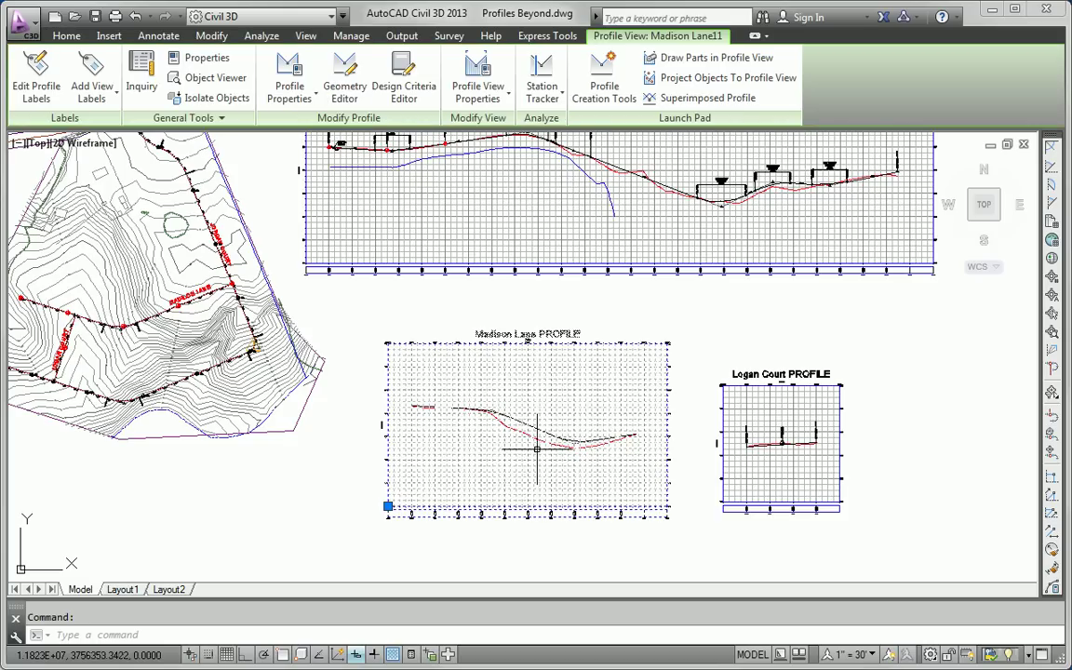
left_click(459, 61)
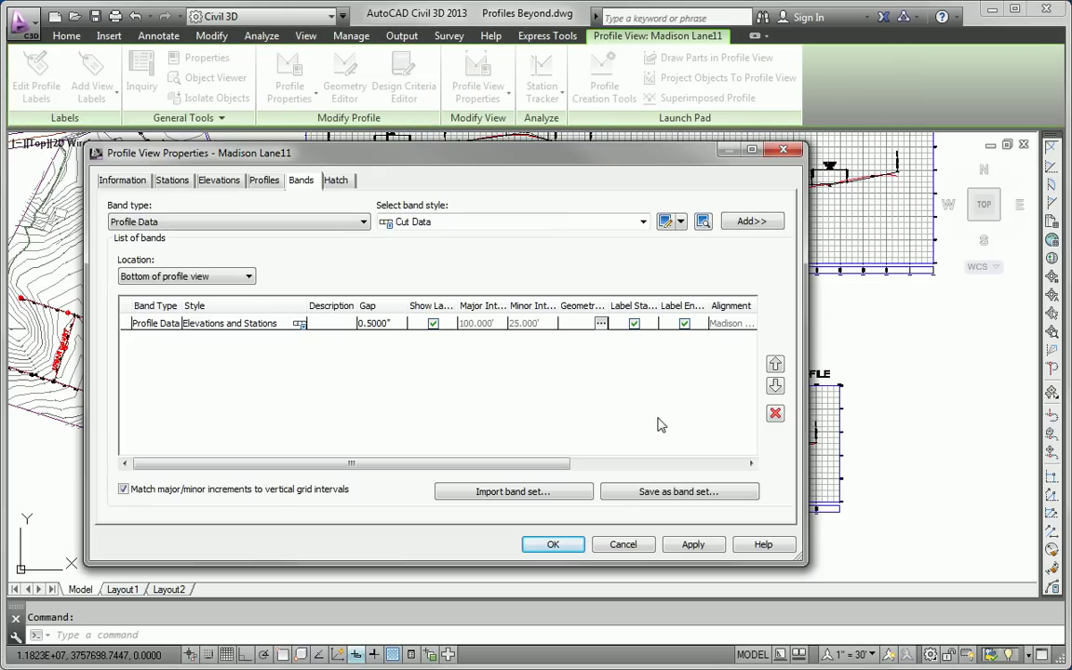
left_click(566, 491)
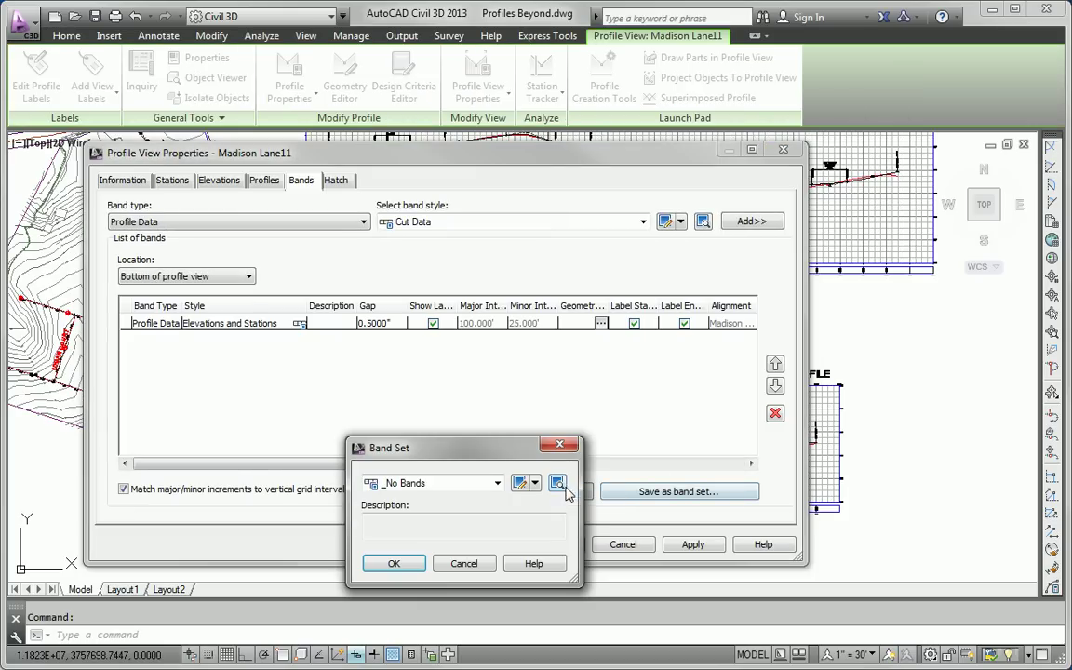
left_click(502, 491)
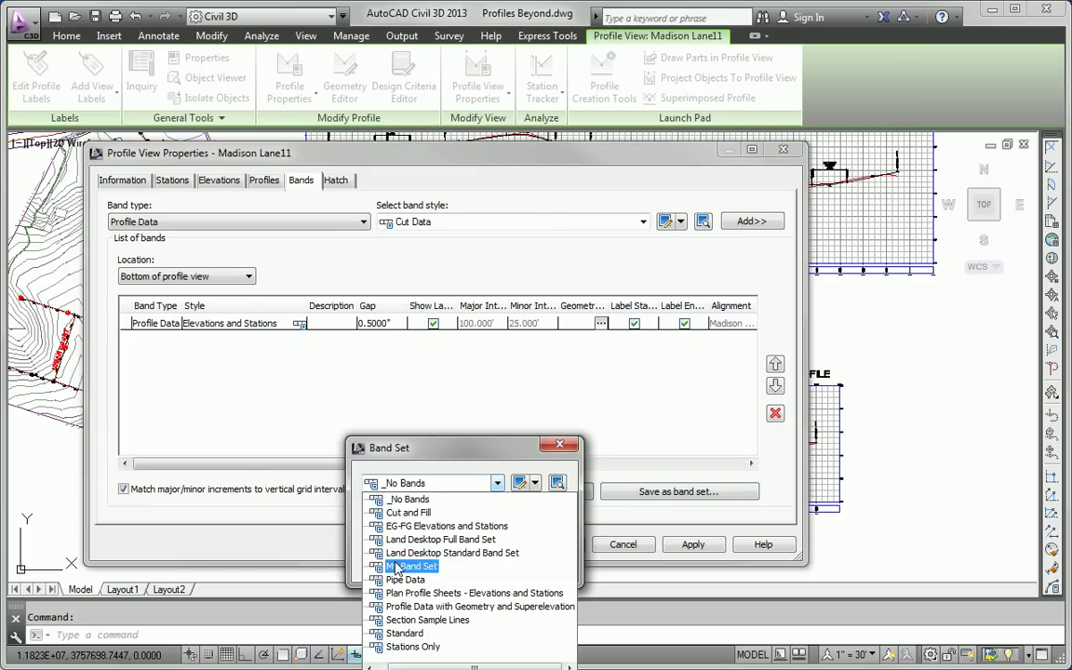
left_click(400, 500)
left_click(396, 564)
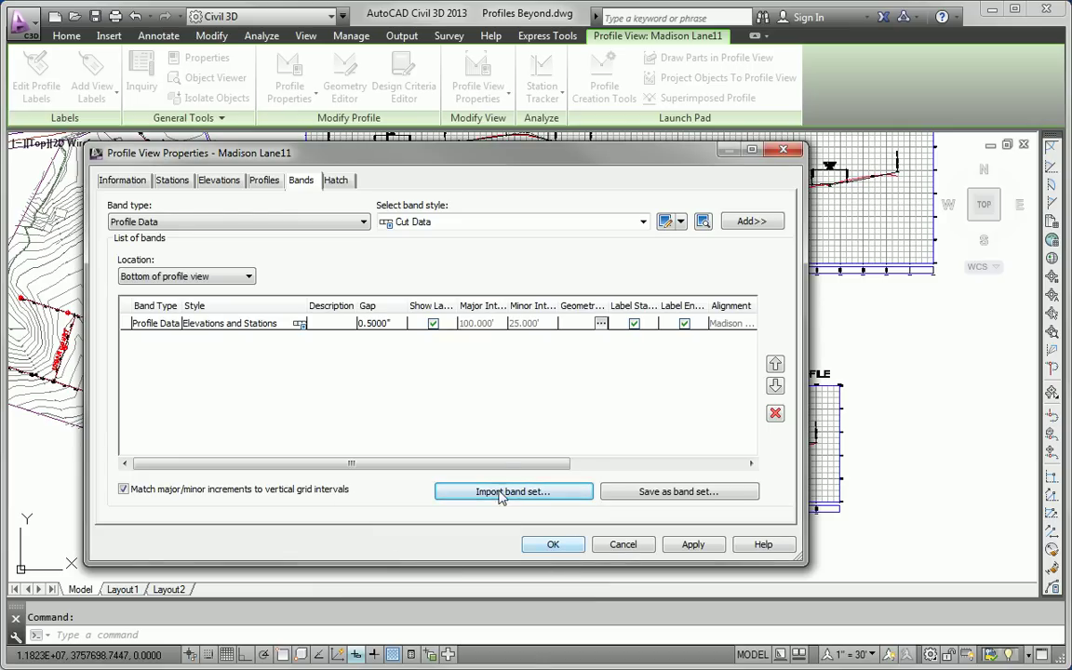
left_click_drag(497, 464, 671, 463)
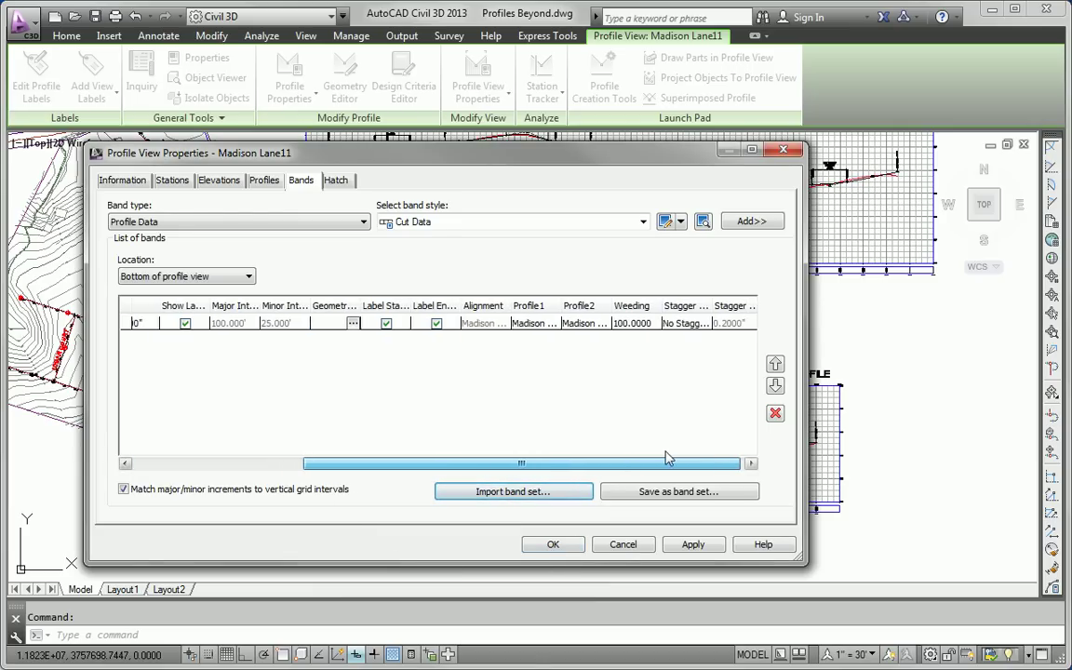
left_click(553, 545)
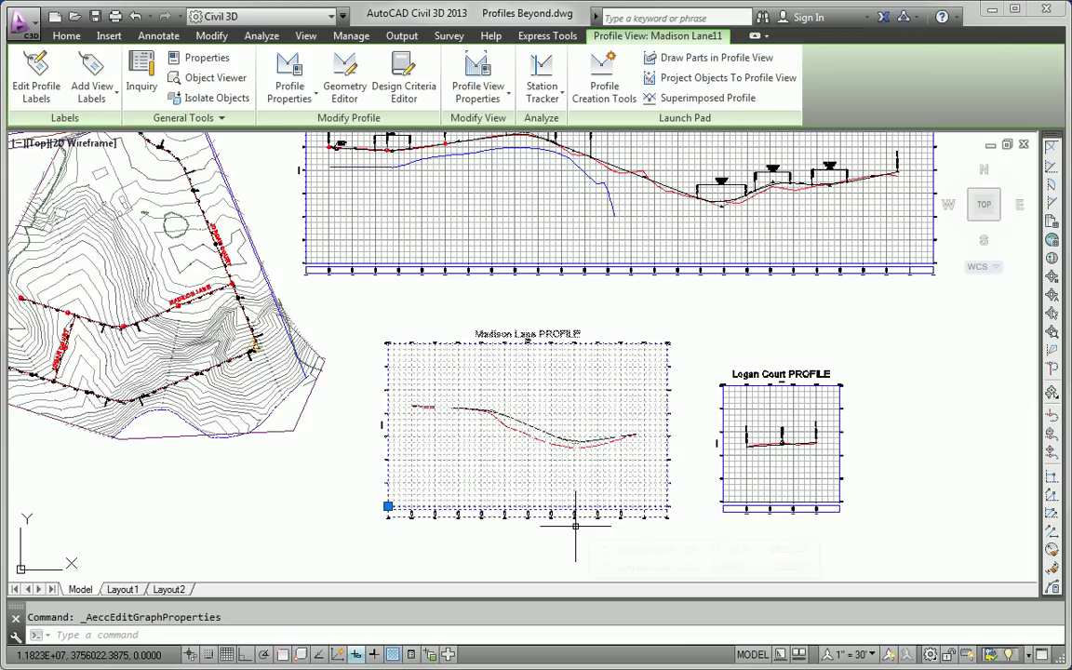
- Pan and zoom along the profiles until the Jordan Court PROFILE title sits above the other views
key("Escape")
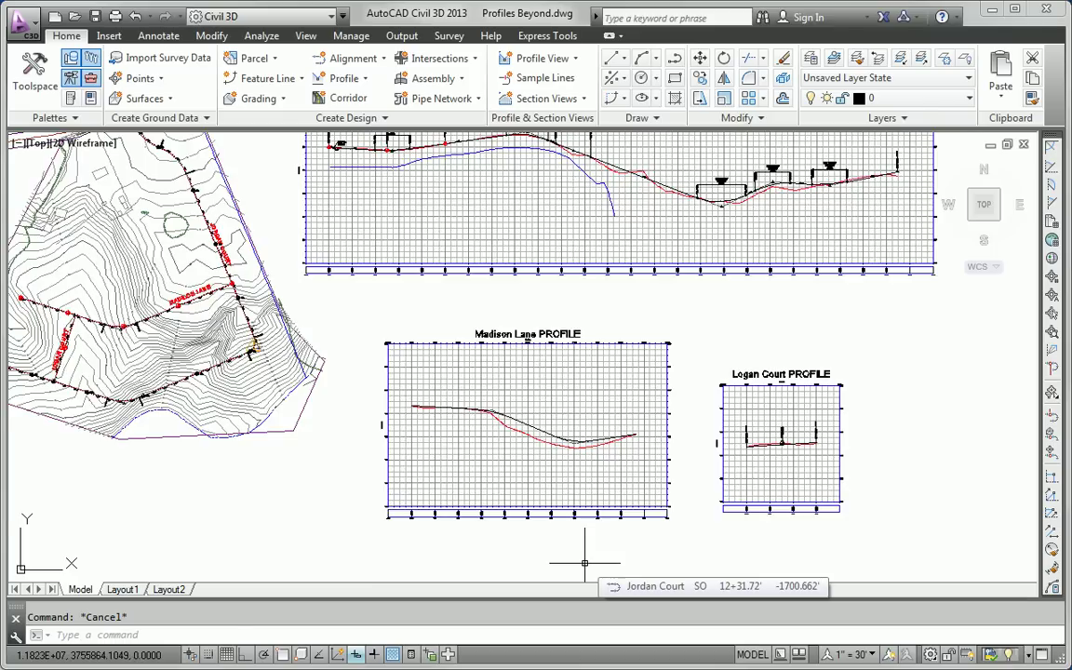
middle_click_drag(584, 562, 474, 650)
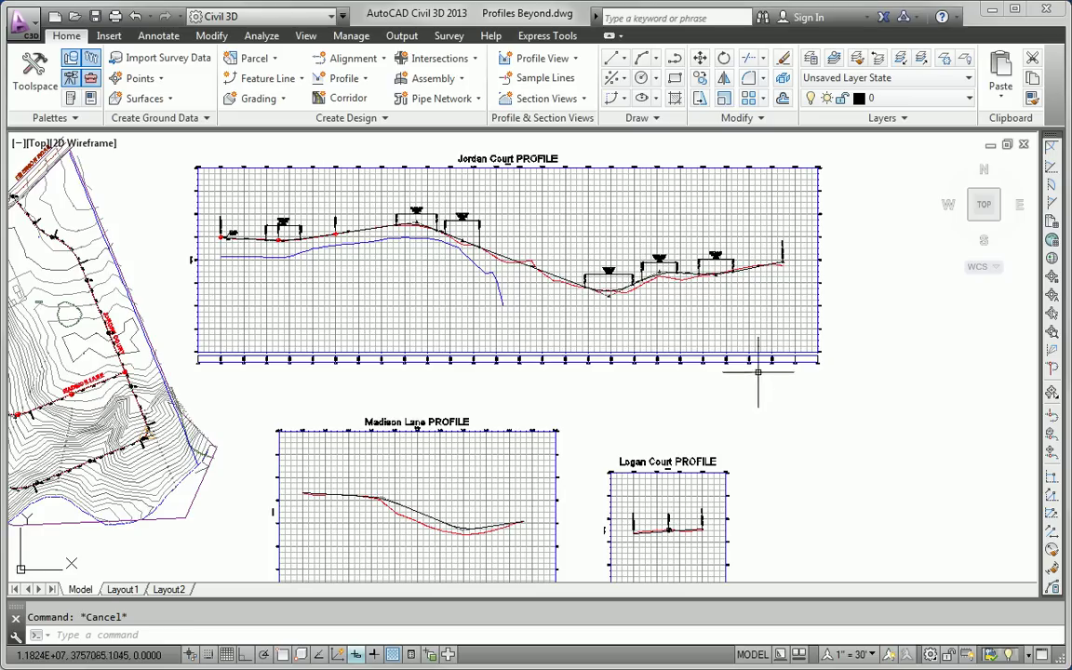
scroll(647, 279, "up", 5)
scroll(610, 311, "up", 4)
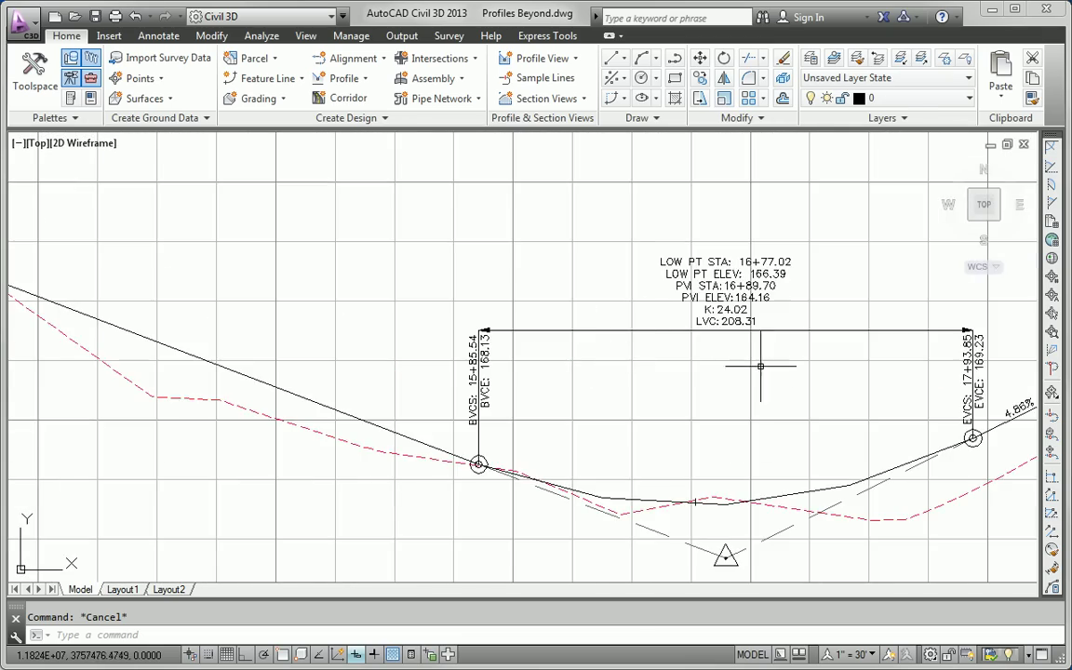
middle_click_drag(756, 383, 647, 481)
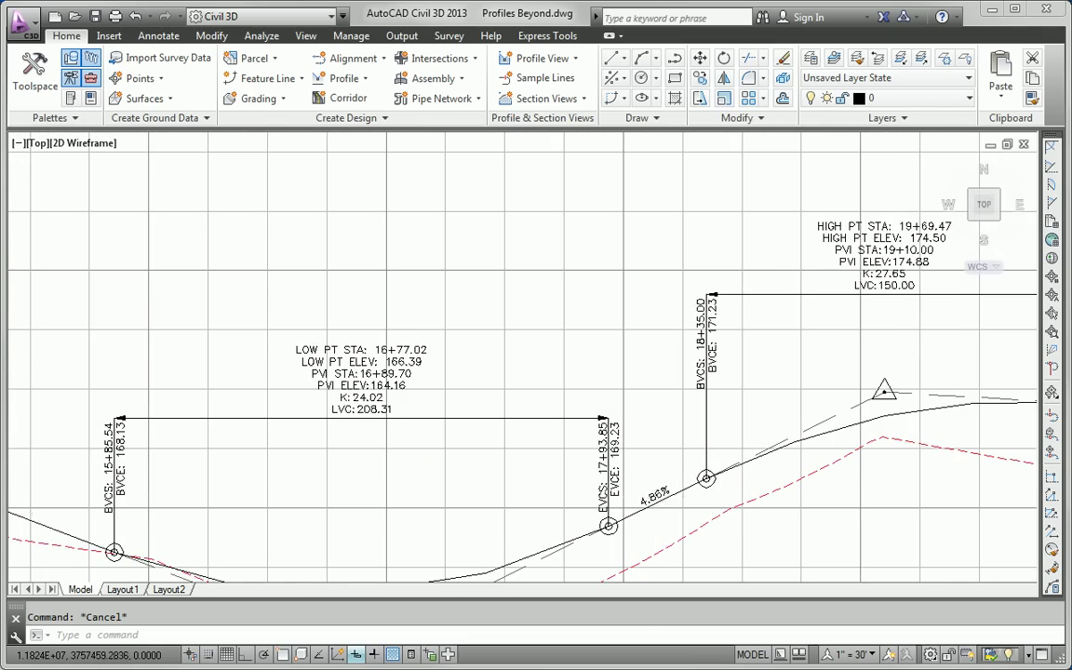
scroll(484, 489, "down", 6)
middle_click_drag(483, 489, 636, 450)
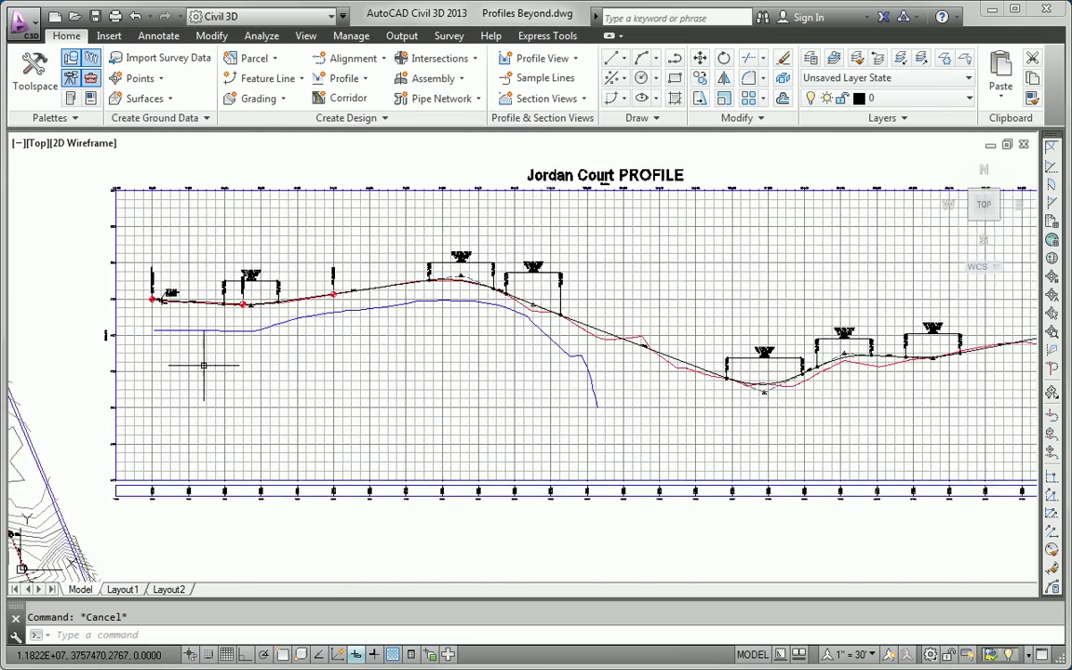
middle_click_drag(160, 364, 351, 495)
scroll(328, 397, "up", 5)
middle_click_drag(168, 239, 229, 298)
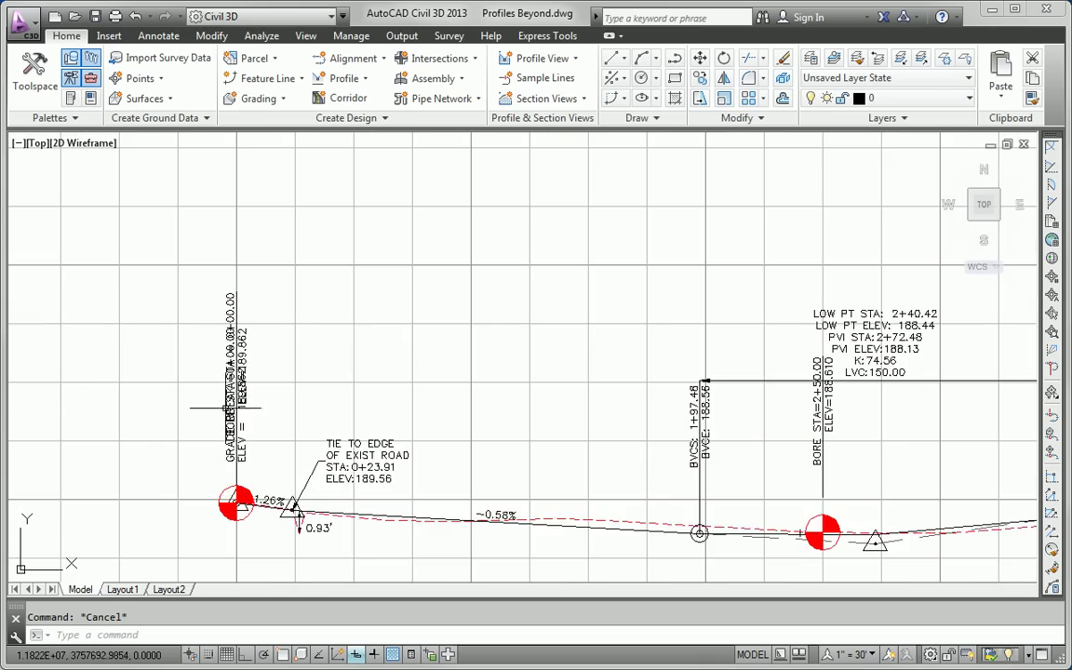
scroll(239, 362, "down", 5)
scroll(240, 363, "down", 3)
middle_click_drag(521, 443, 461, 406)
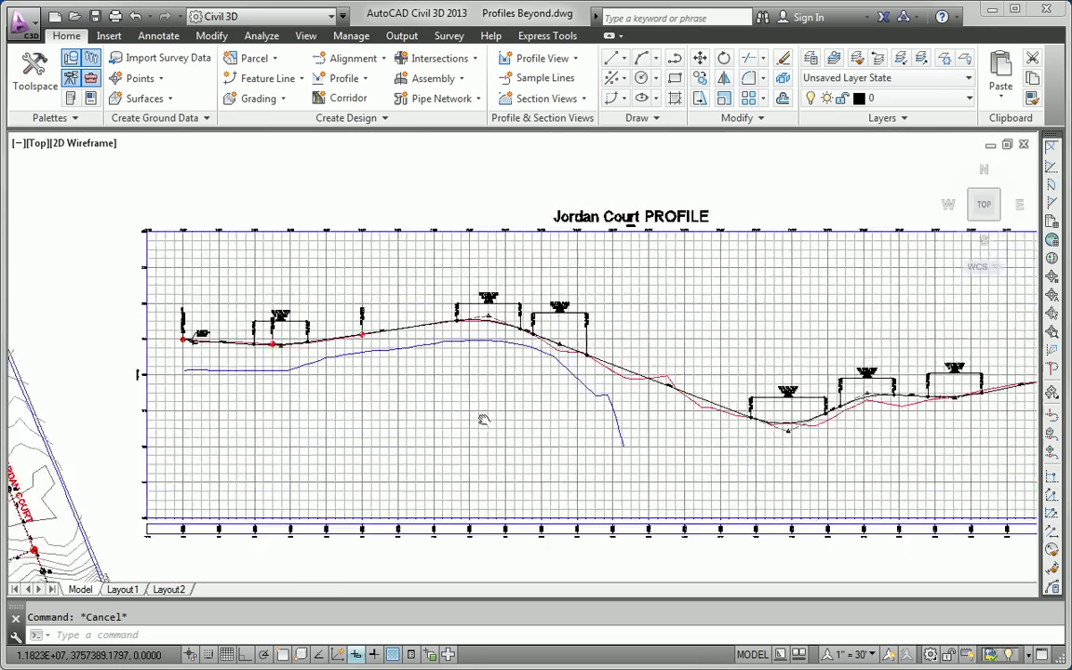
scroll(462, 406, "down", 3)
middle_click_drag(437, 449, 455, 322)
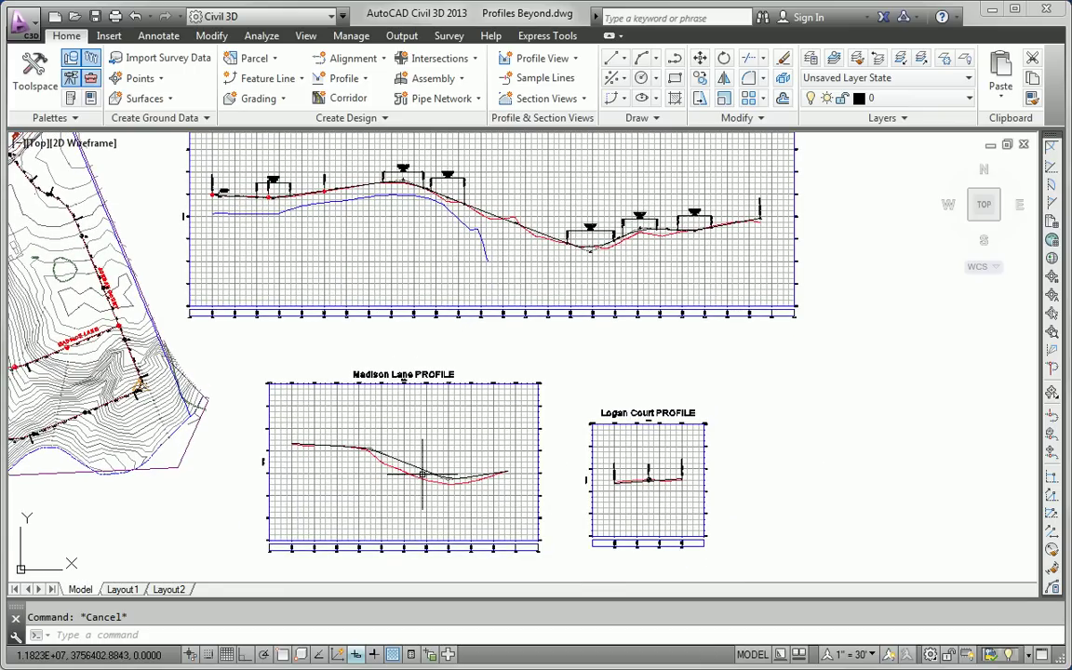
mouse_move(462, 351)
middle_mouse_down()
mouse_move(460, 417)
mouse_move(464, 371)
middle_mouse_up()
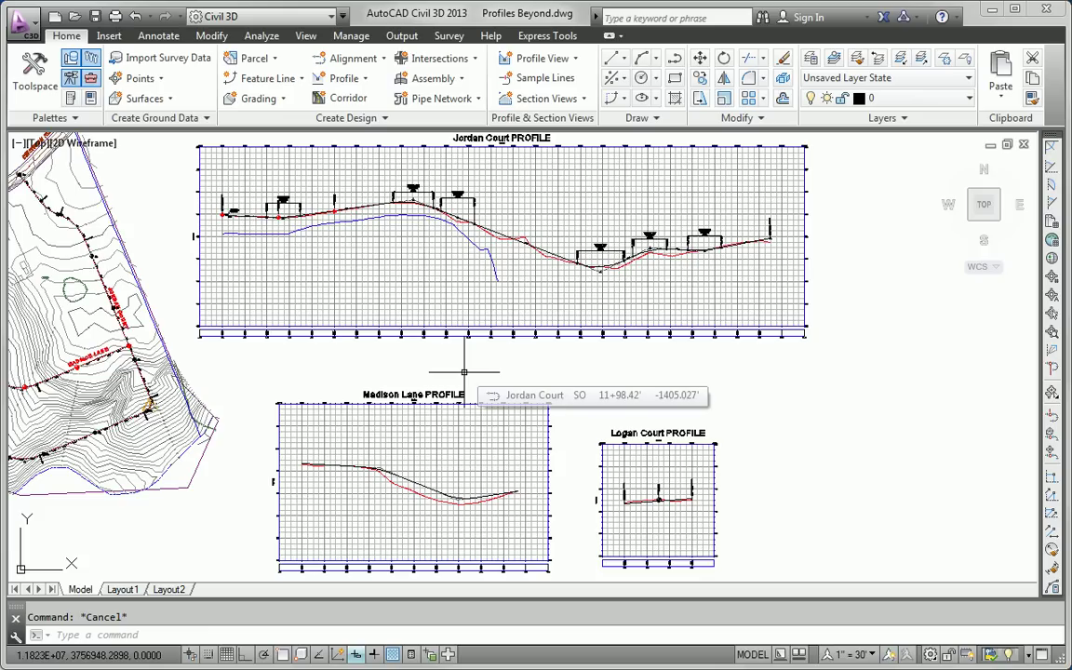
- Select the Jordan Court crest curve label and bring up its FGCL profile label group
left_click(415, 186)
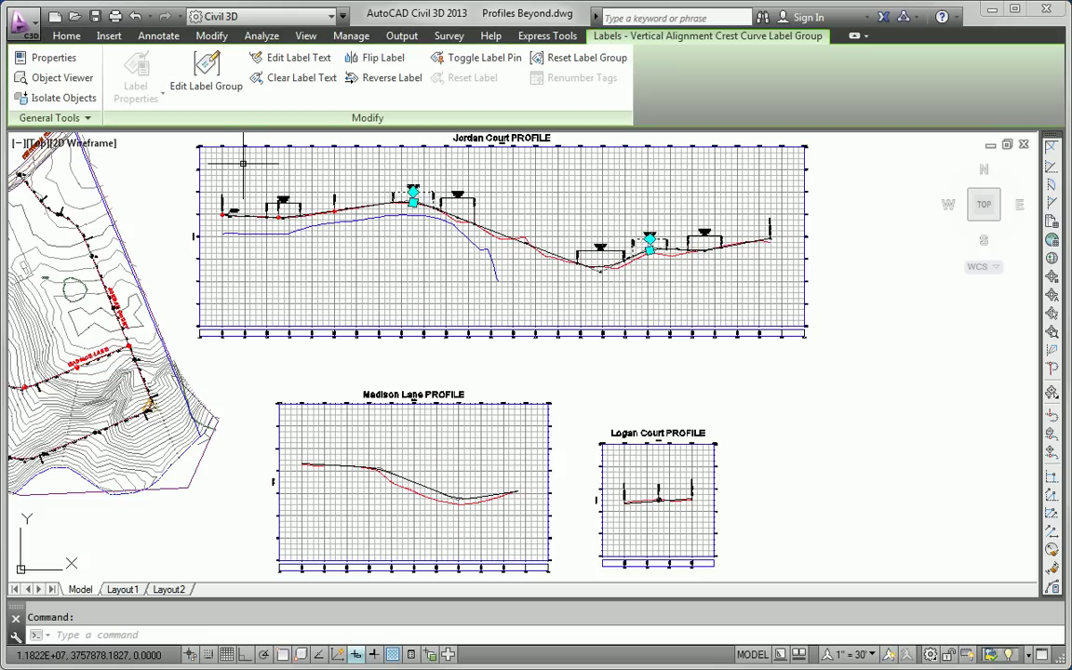
left_click(206, 73)
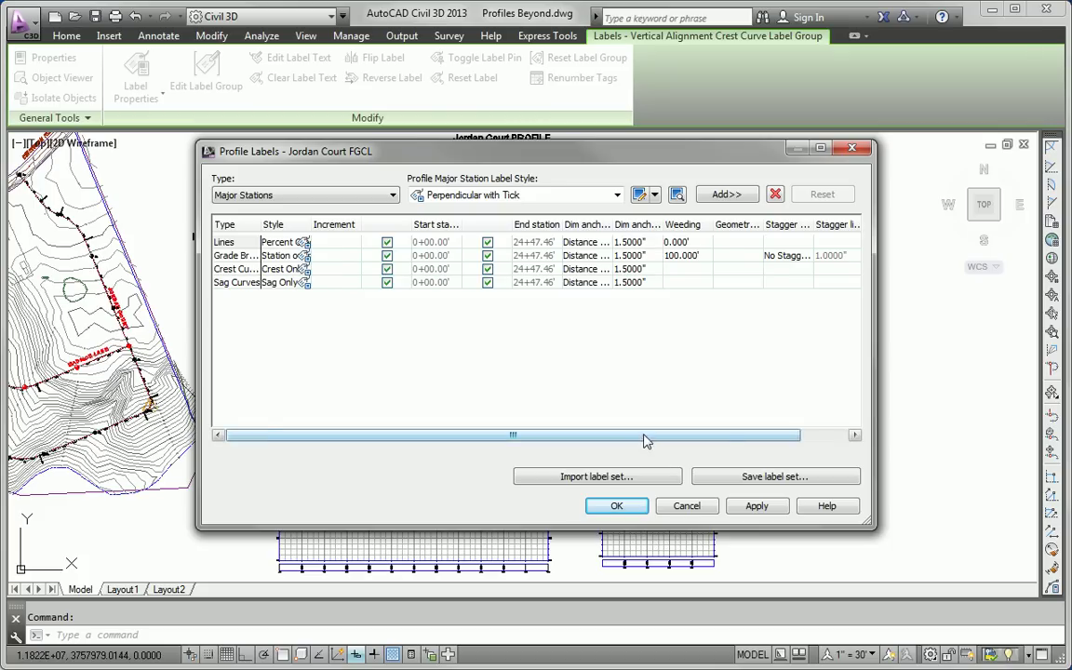
left_click_drag(647, 440, 546, 432)
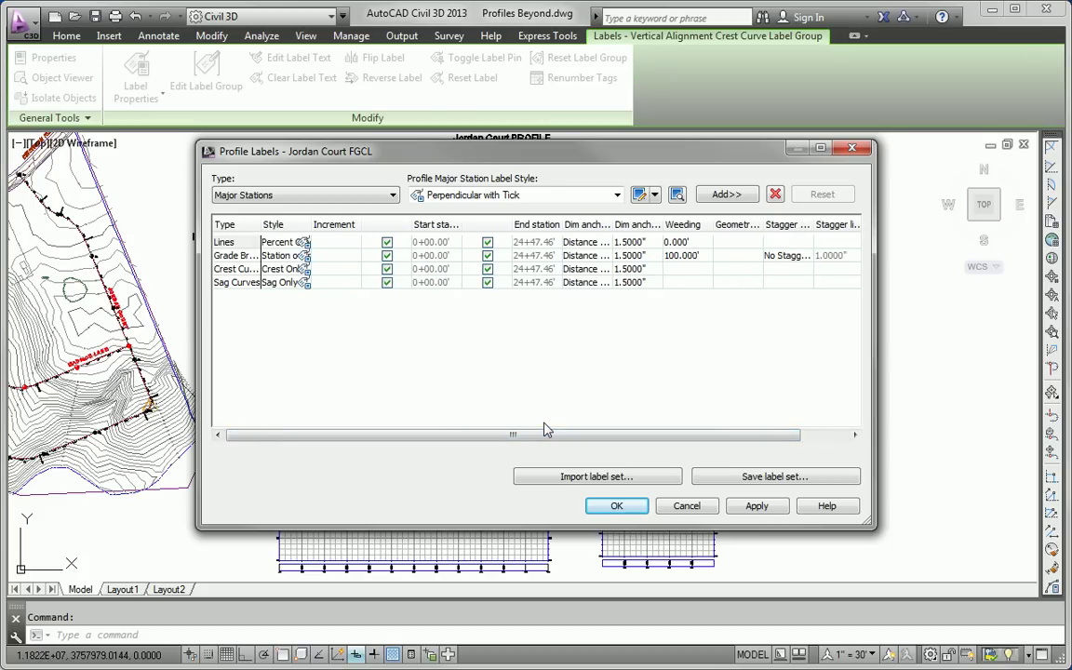
left_click_drag(420, 165, 398, 133)
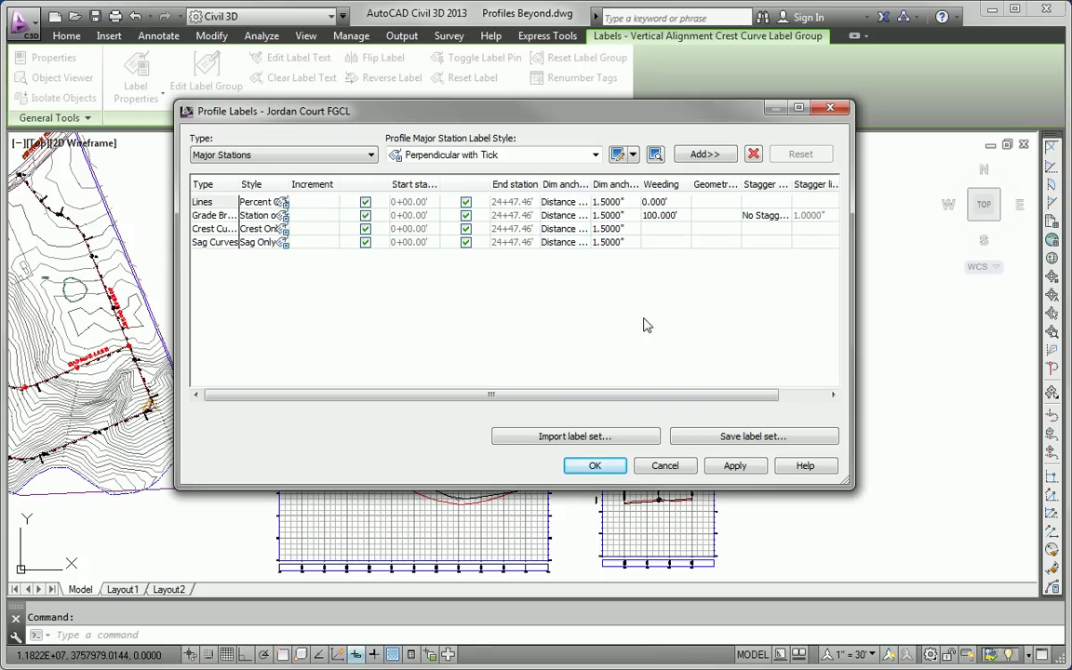
- Save the Jordan Court profile labels as the label set 'My Label Set' and close
left_click(784, 439)
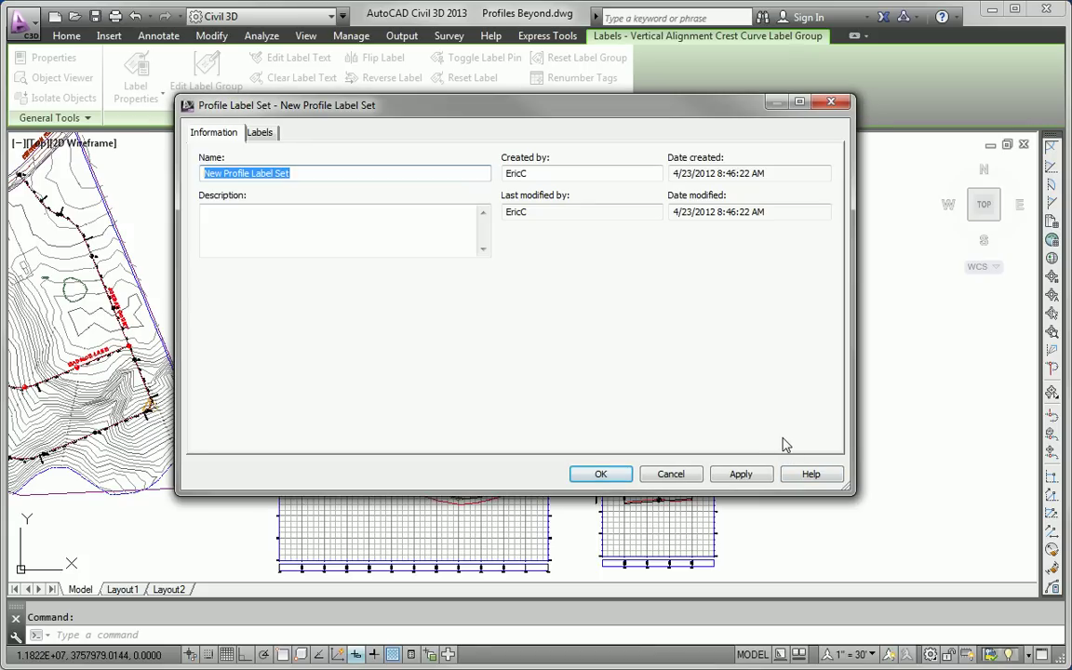
type("My")
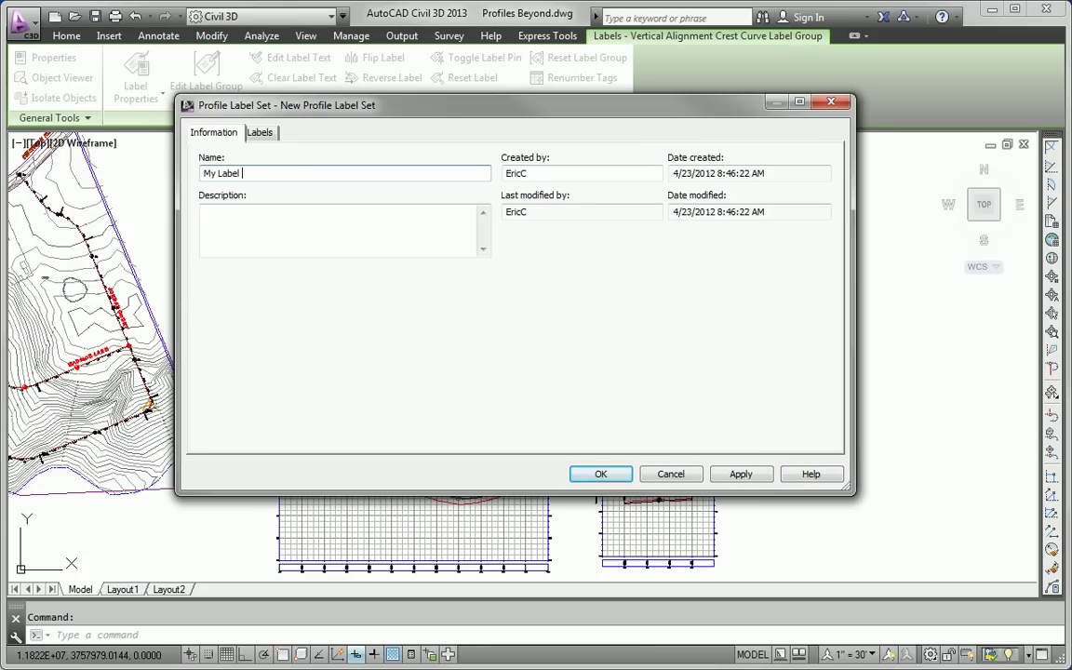
left_click(604, 474)
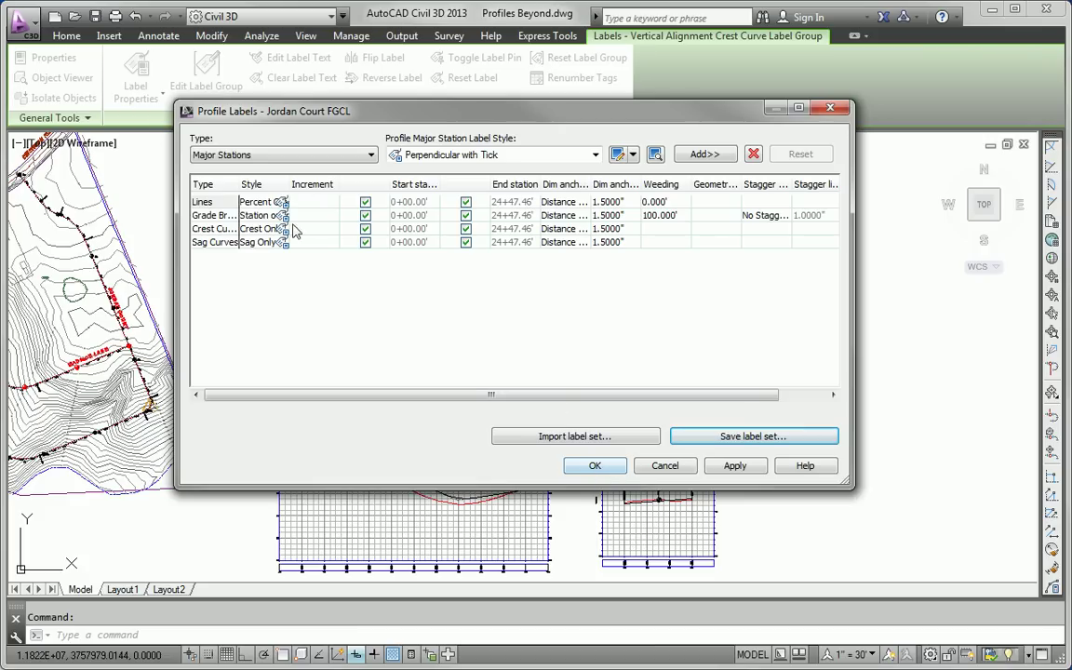
left_click(595, 466)
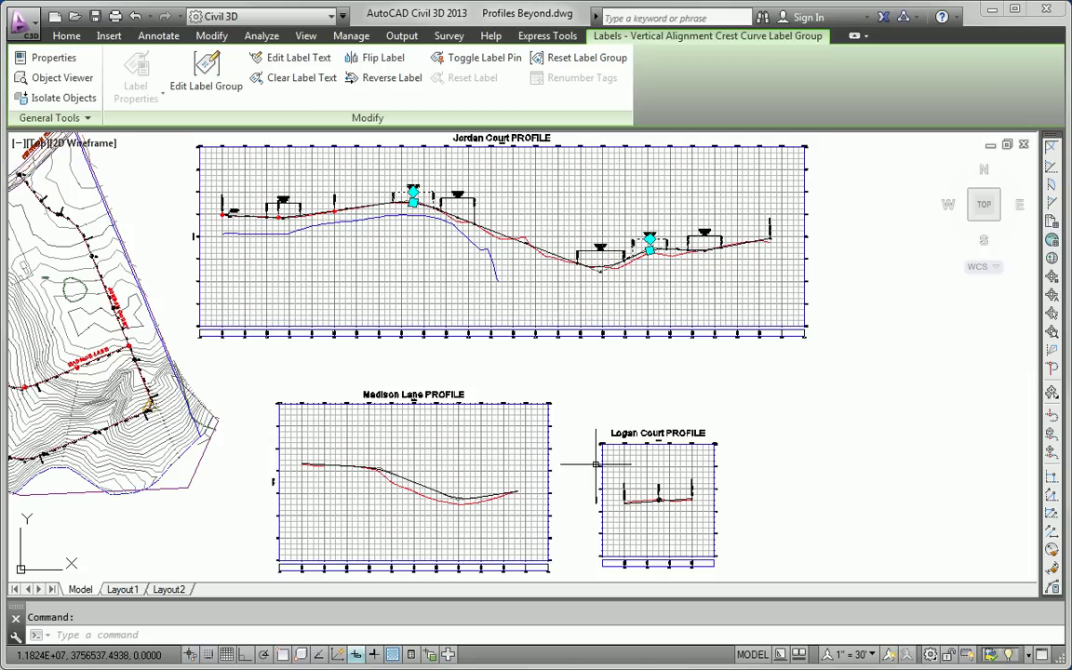
- Select the Madison Lane profile and add major station and line labels to it
key("Escape")
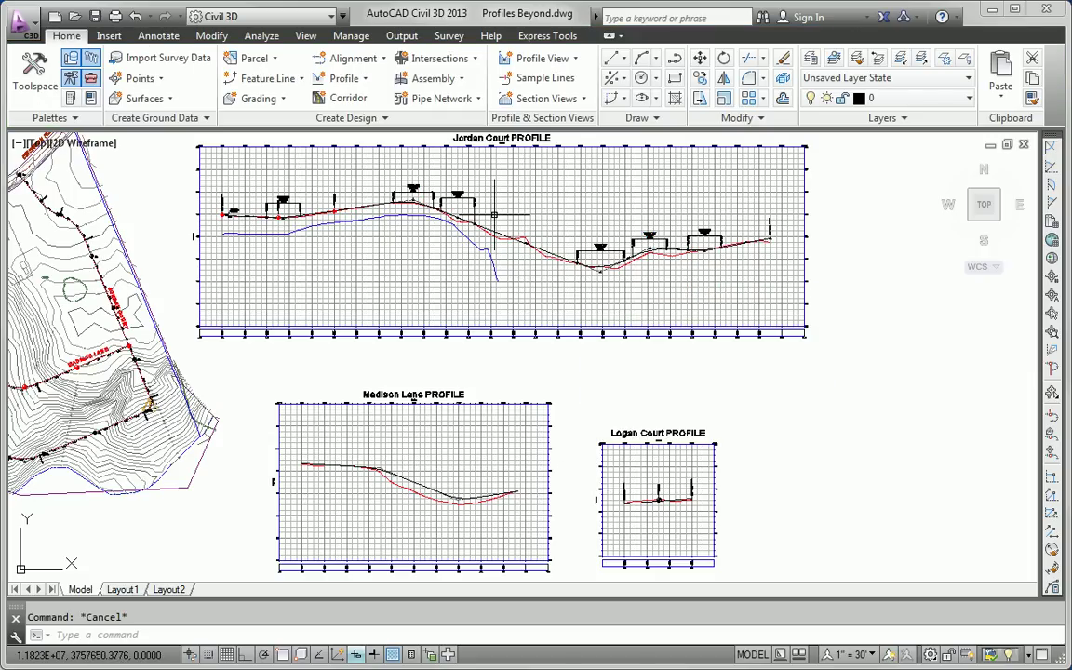
mouse_move(494, 215)
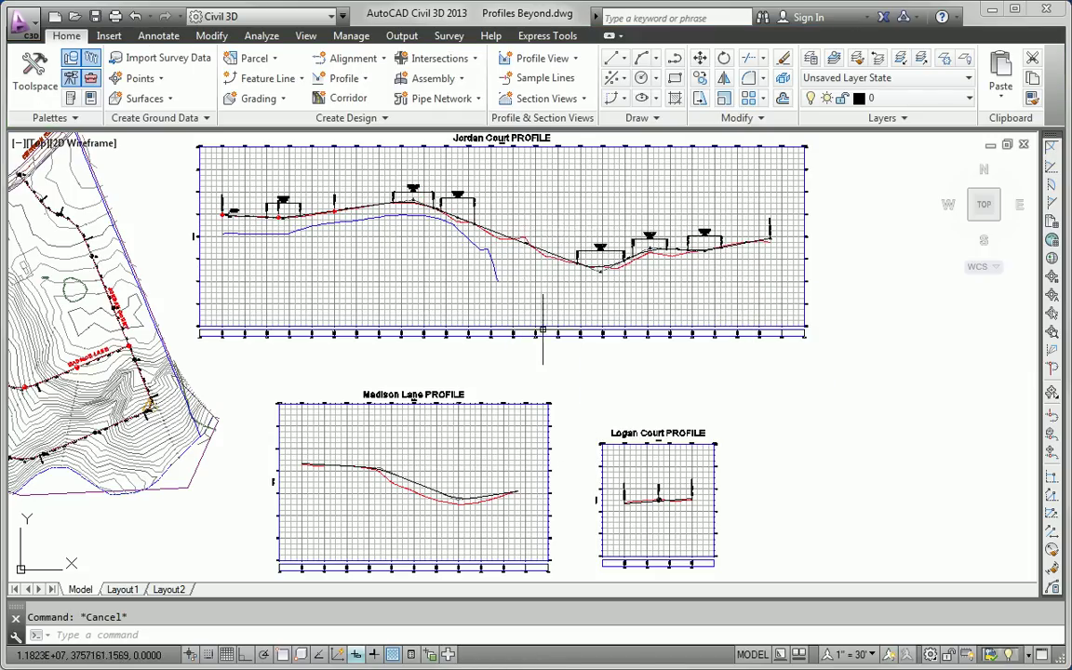
left_click(424, 485)
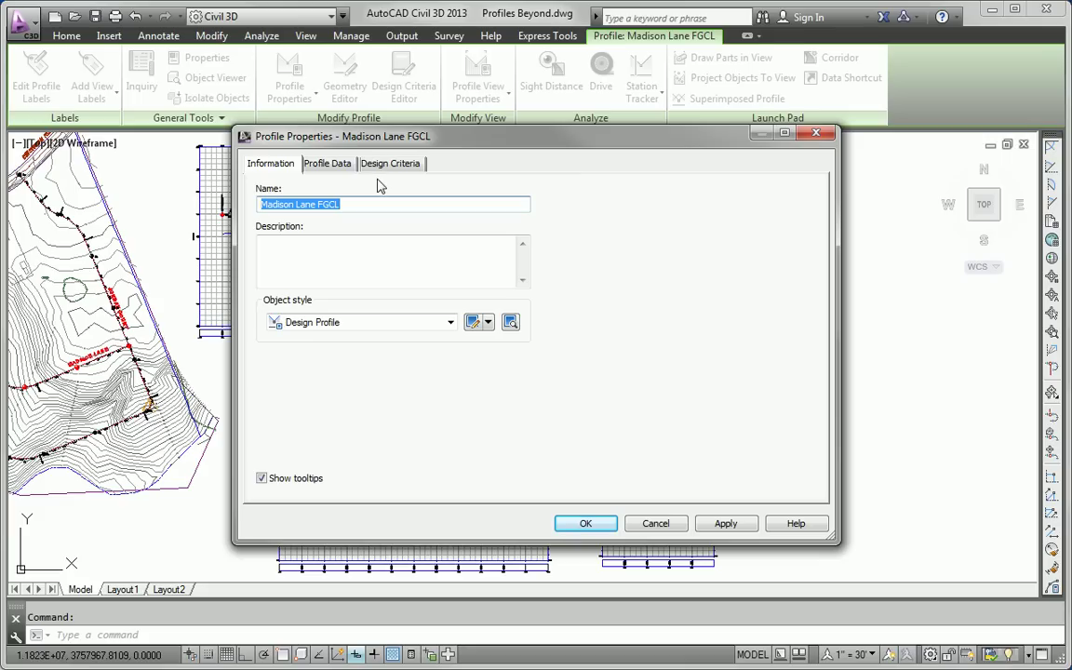
left_click(666, 519)
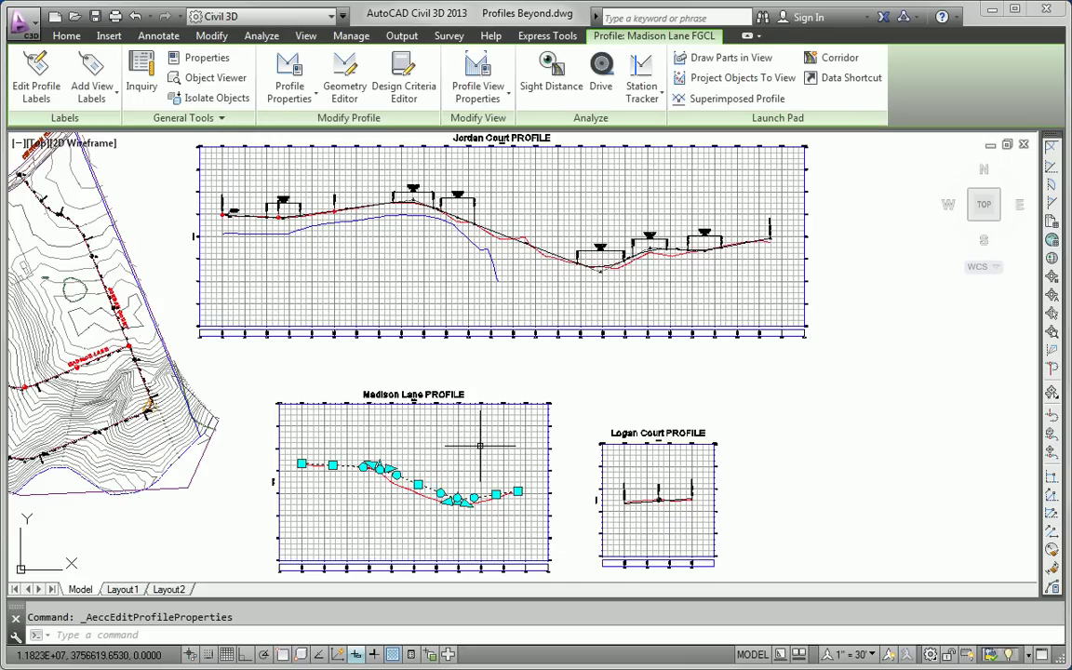
left_click(43, 96)
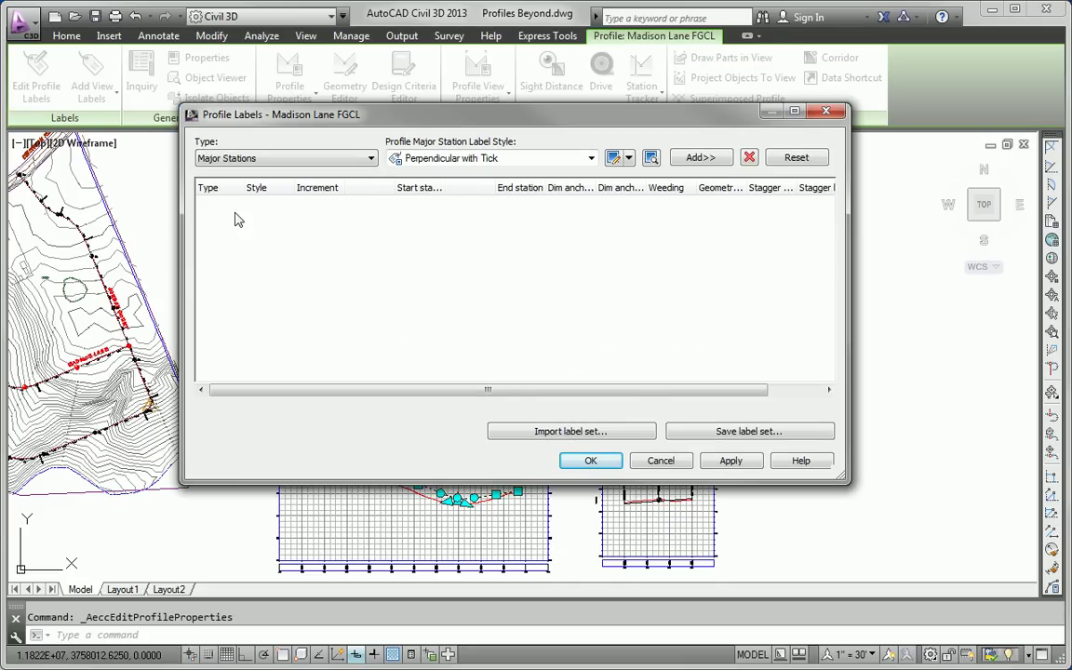
left_click(700, 158)
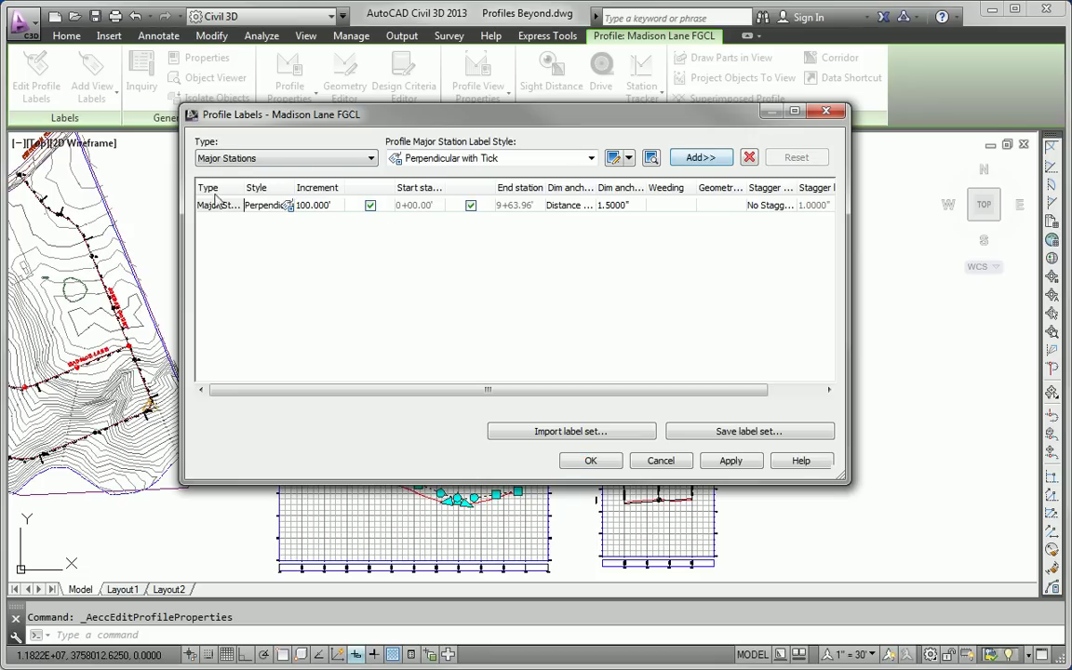
left_click(224, 158)
left_click(223, 208)
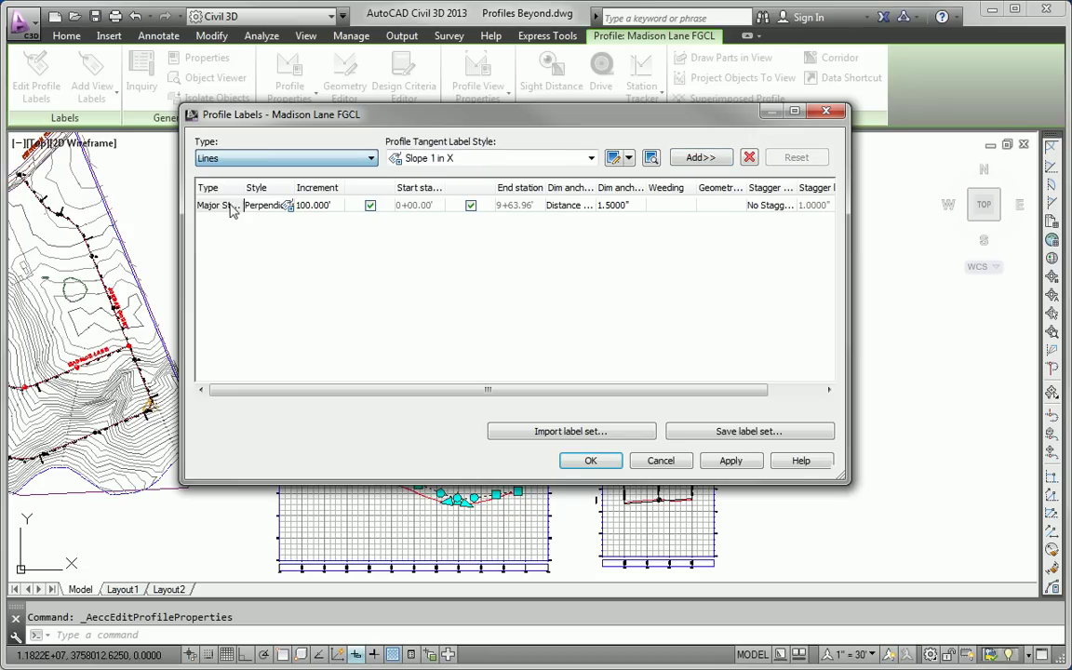
left_click(721, 157)
- Import My Label Set into the Madison Lane profile's labels and apply it
left_click(579, 430)
left_click(497, 484)
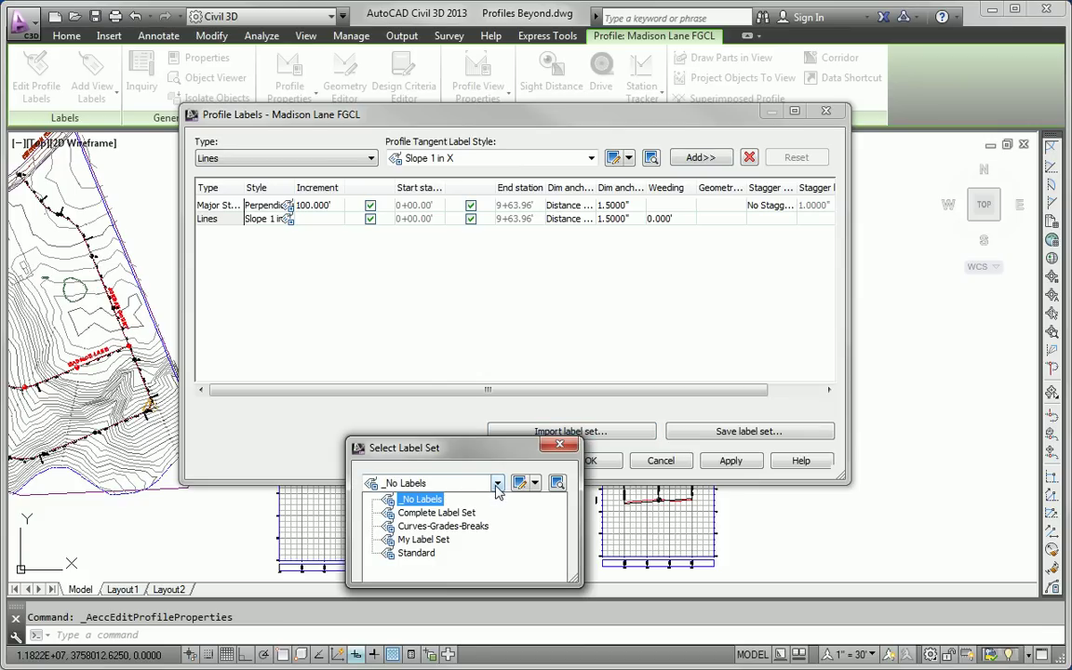
left_click(456, 540)
left_click(402, 562)
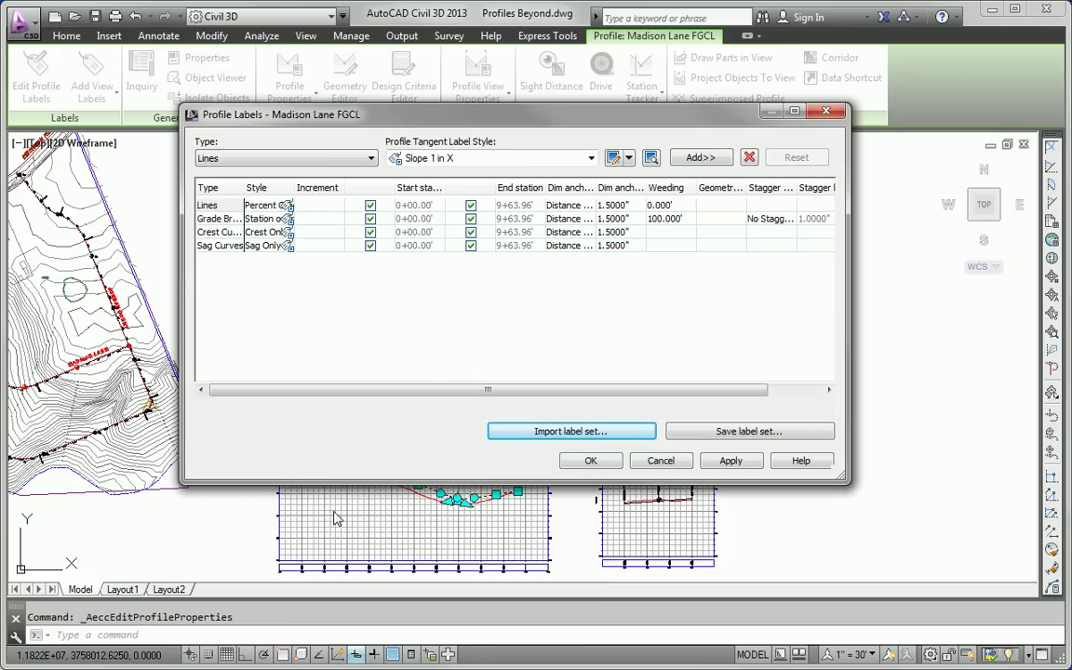
left_click(589, 461)
- Zoom in on the Madison Lane profile and select the sag curve label
key("Escape")
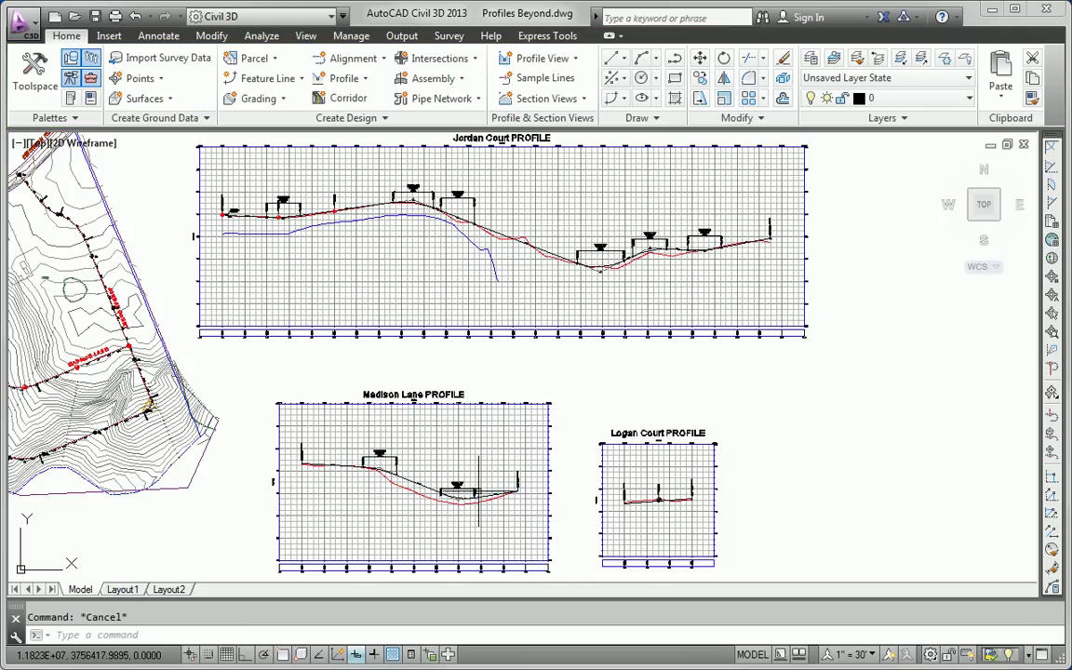
middle_click_drag(417, 175, 481, 190)
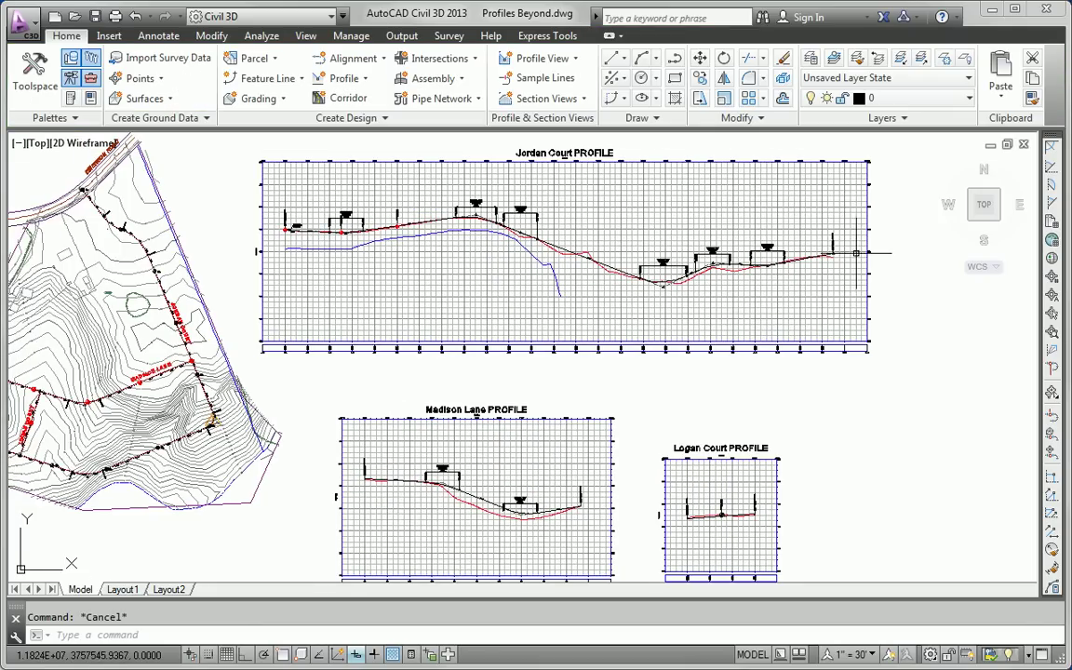
scroll(328, 517, "up", 5)
scroll(476, 498, "up", 2)
middle_click_drag(477, 498, 227, 478)
scroll(615, 478, "up", 4)
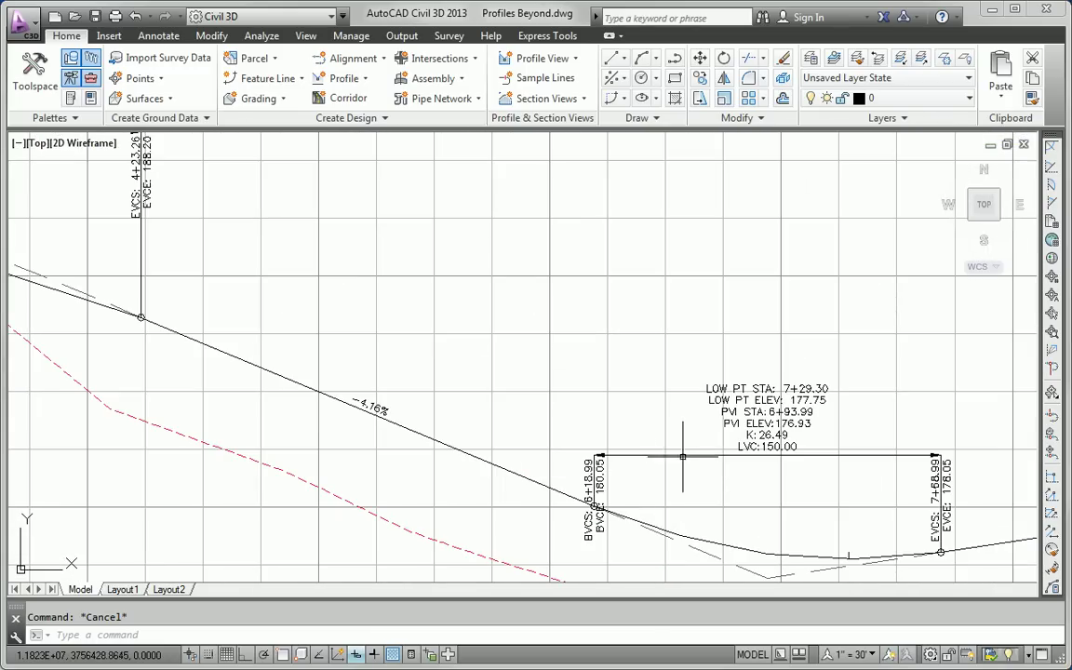
left_click(684, 491)
- Drag the sag curve label's grip upward so it sits higher above the curve
left_click(766, 454)
key("Escape")
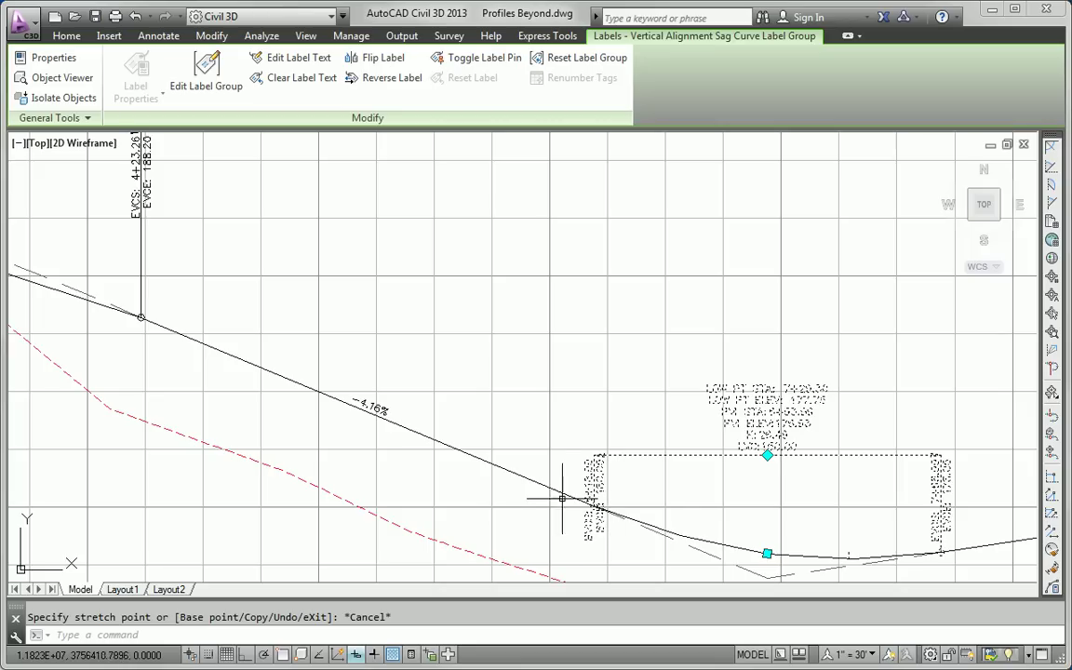
left_click(767, 454)
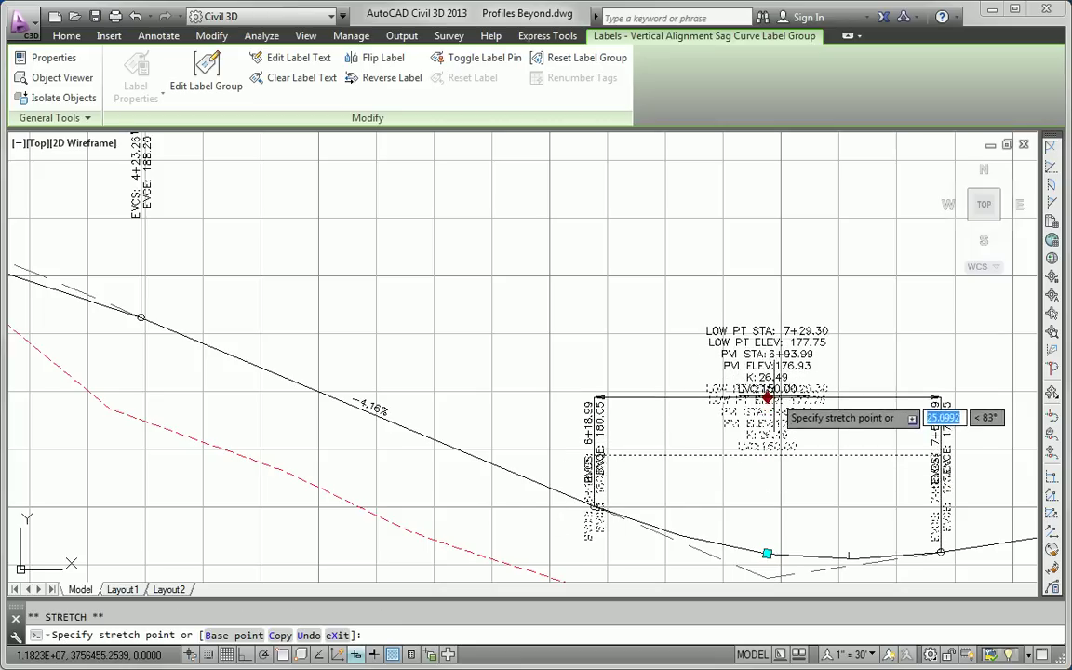
left_click(767, 392)
key("Escape")
scroll(716, 488, "down", 4)
middle_click_drag(717, 488, 564, 451)
scroll(732, 493, "down", 2)
mouse_move(563, 451)
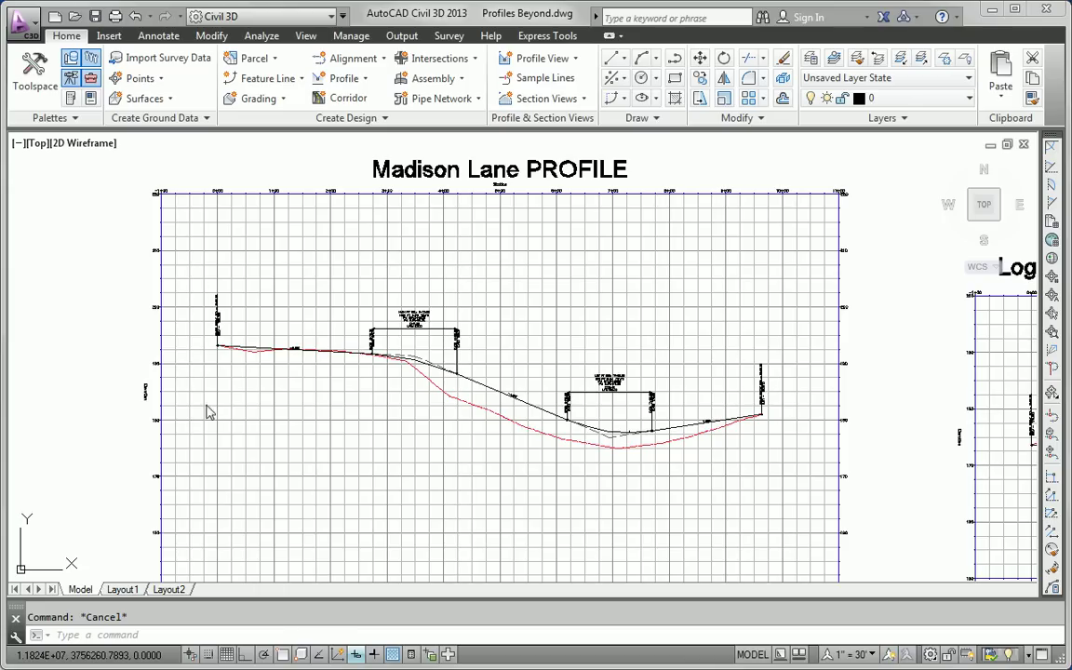
- Zoom out to the whole site and select the Madison Lane profile view grid
scroll(41, 359, "down", 5)
mouse_move(121, 412)
middle_mouse_down()
mouse_move(502, 472)
mouse_move(534, 434)
middle_mouse_up()
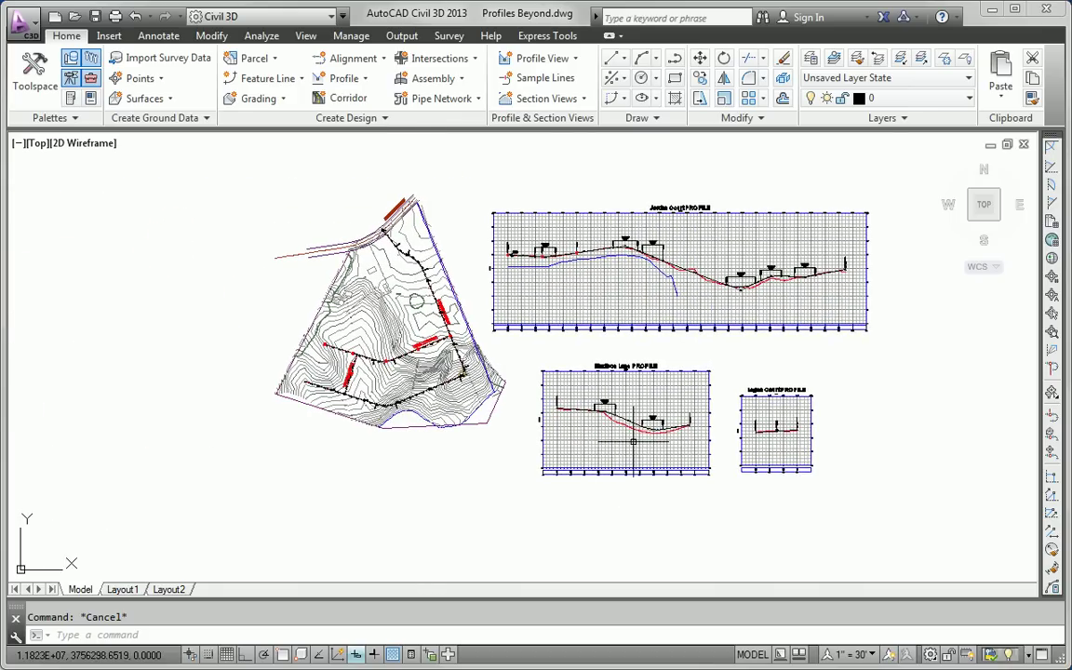
left_click(633, 440)
mouse_move(474, 567)
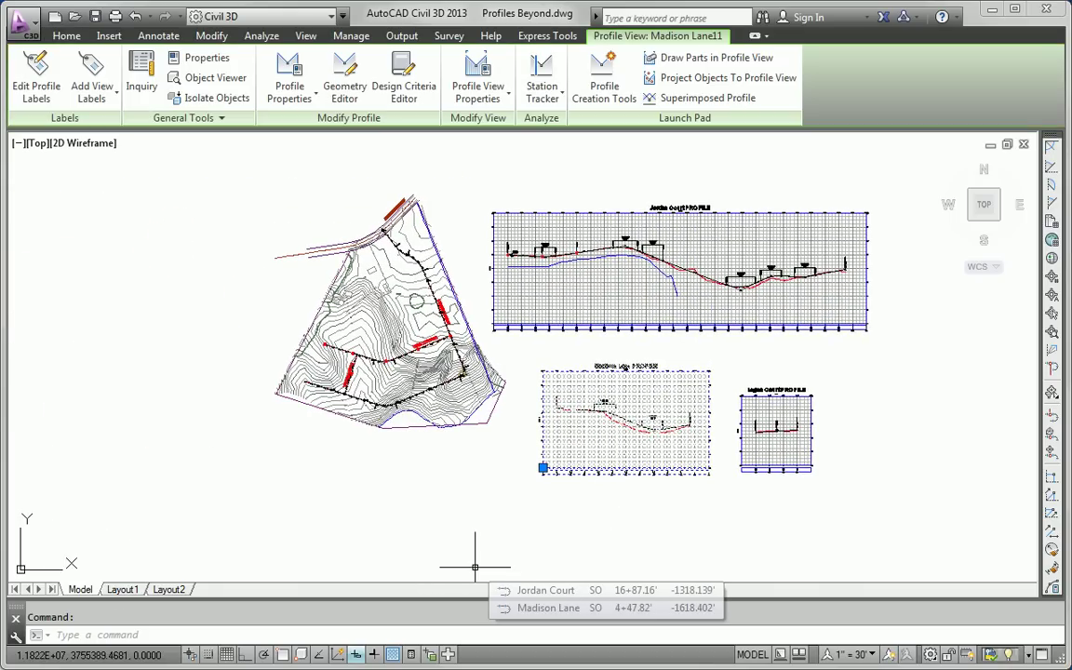
- Start Project Objects To Profile View and pick the five red test pit markers along Madison Lane
left_click(693, 81)
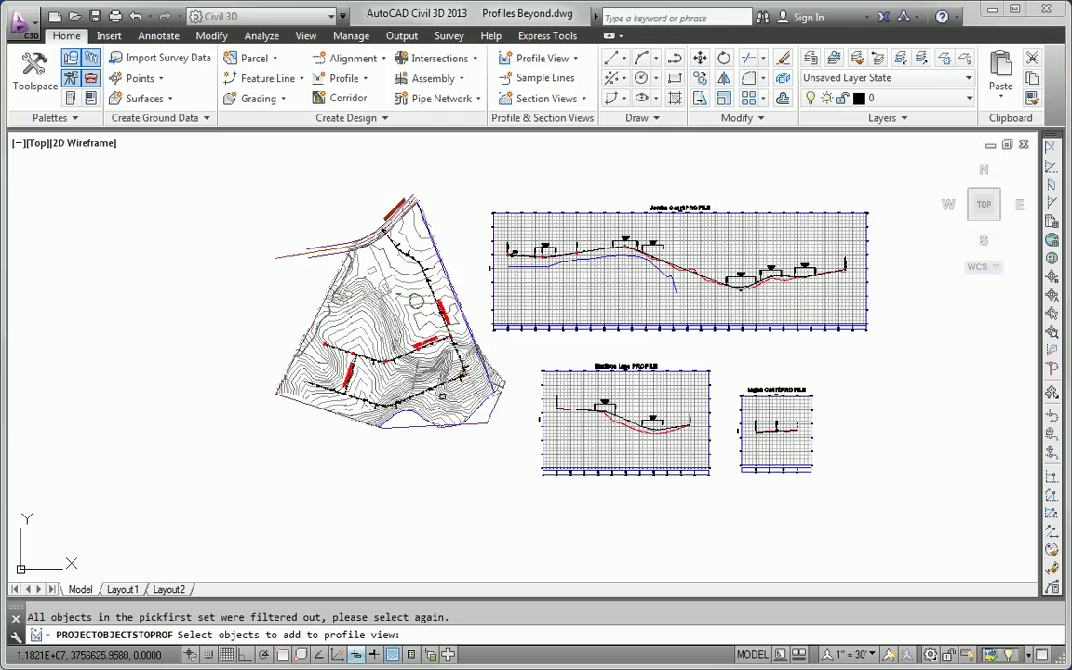
scroll(419, 354, "up", 8)
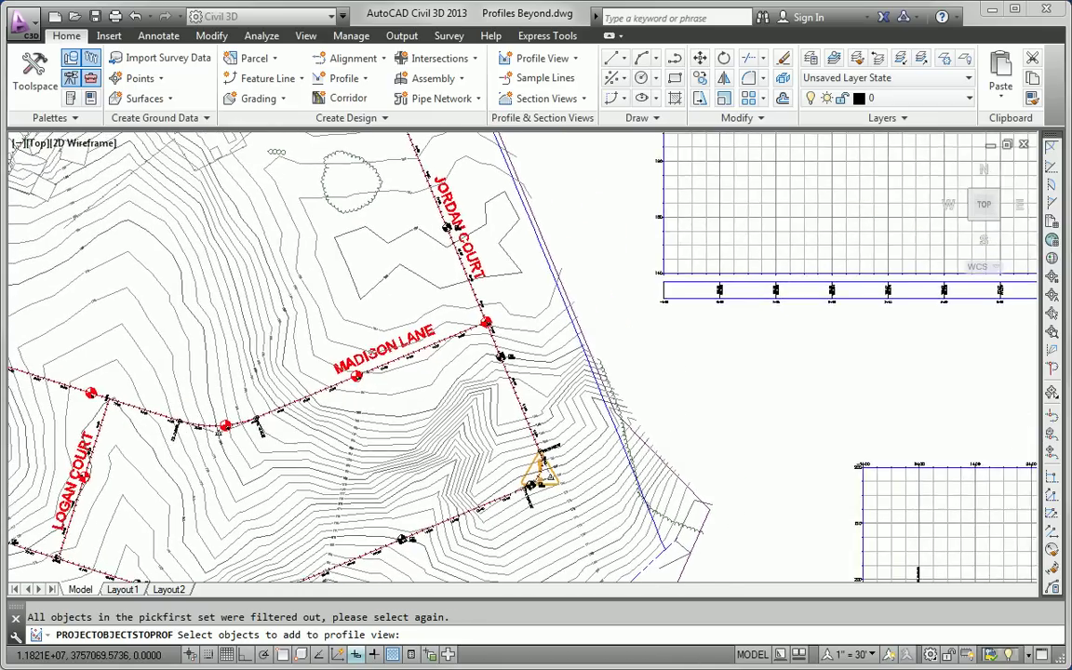
scroll(523, 344, "up", 5)
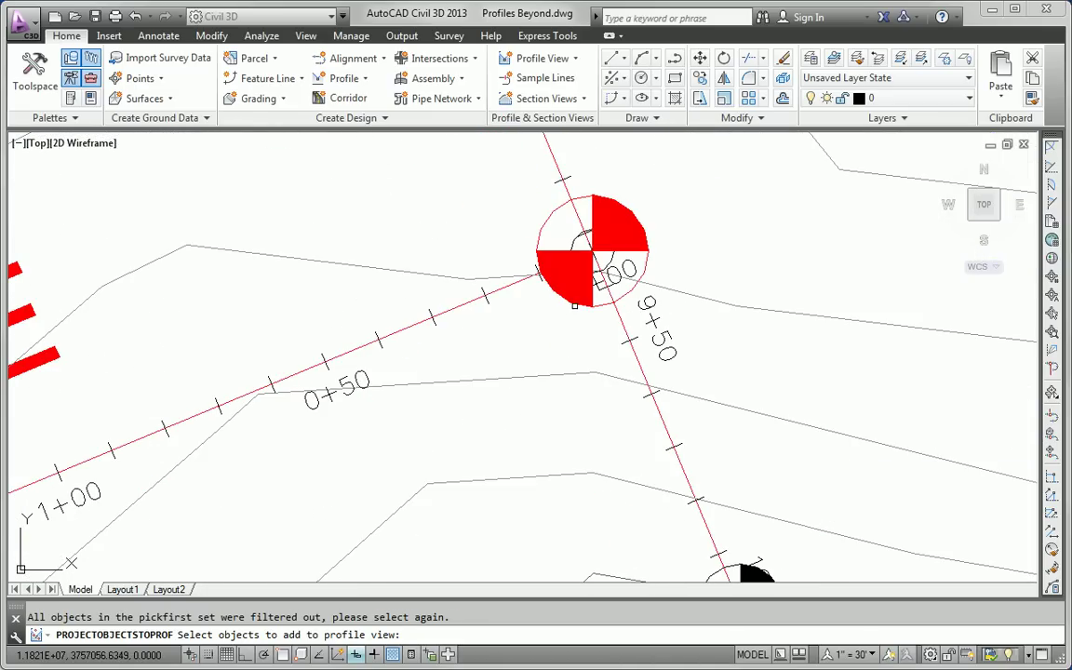
left_click(549, 270)
scroll(293, 354, "down", 3)
scroll(108, 417, "up", 1)
middle_click_drag(268, 551, 650, 363)
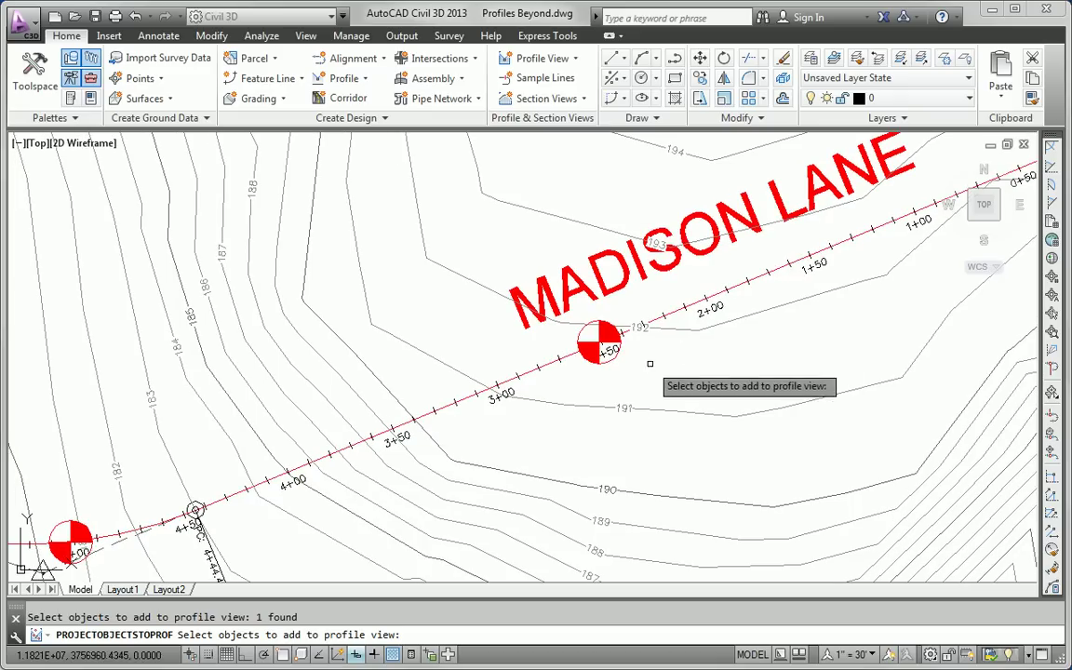
left_click(598, 344)
middle_click_drag(528, 472, 981, 342)
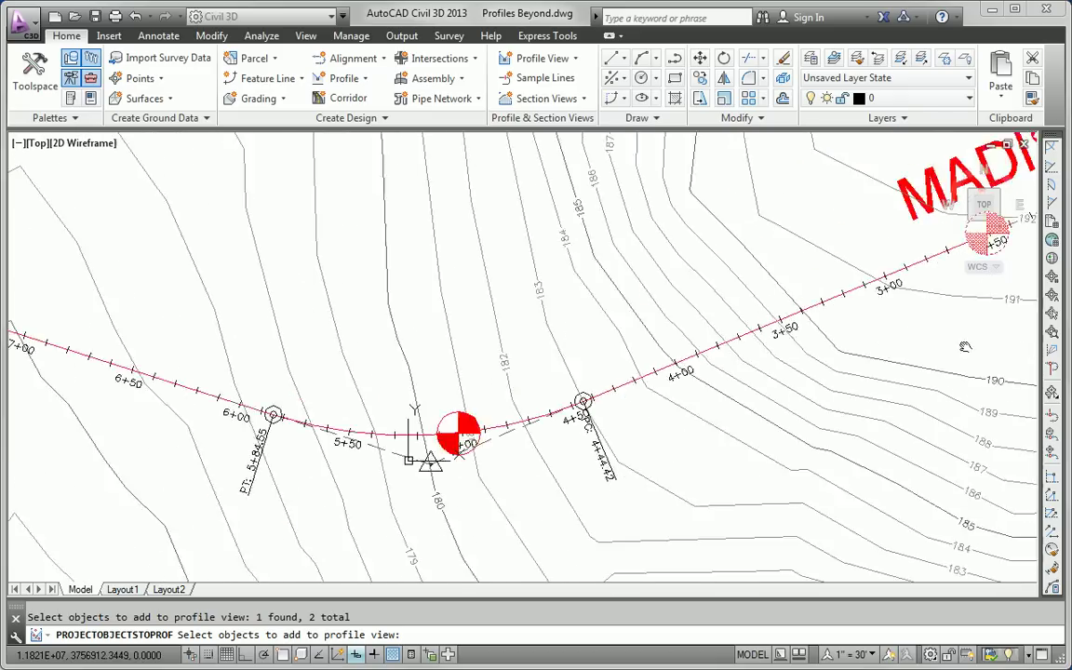
left_click(521, 412)
middle_click_drag(337, 303, 987, 512)
left_click(645, 465)
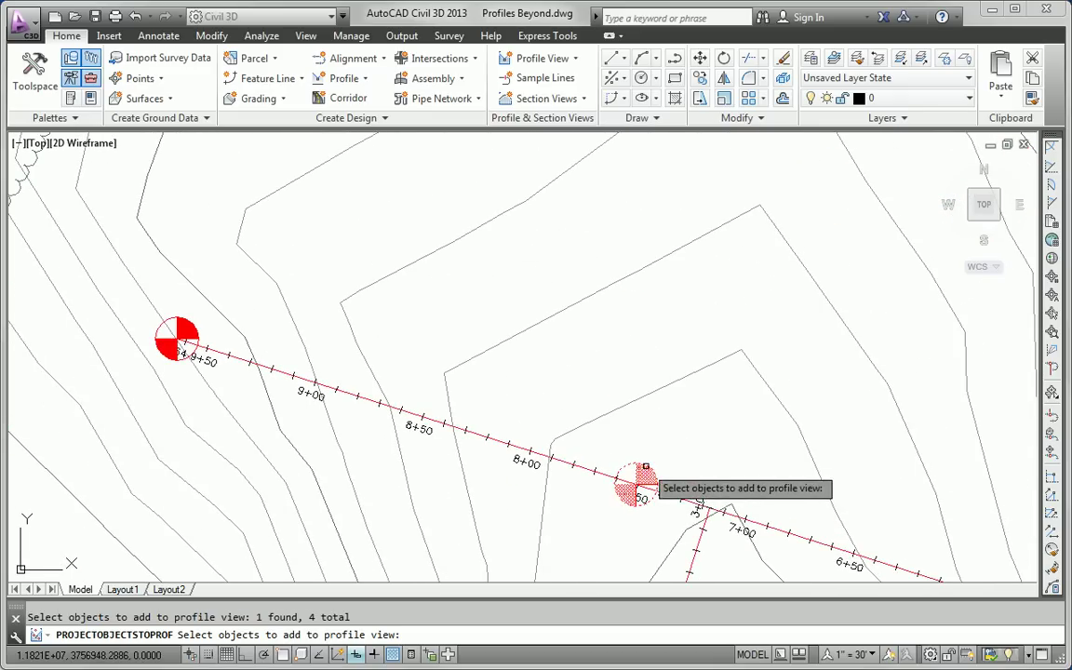
left_click(195, 327)
scroll(433, 310, "down", 3)
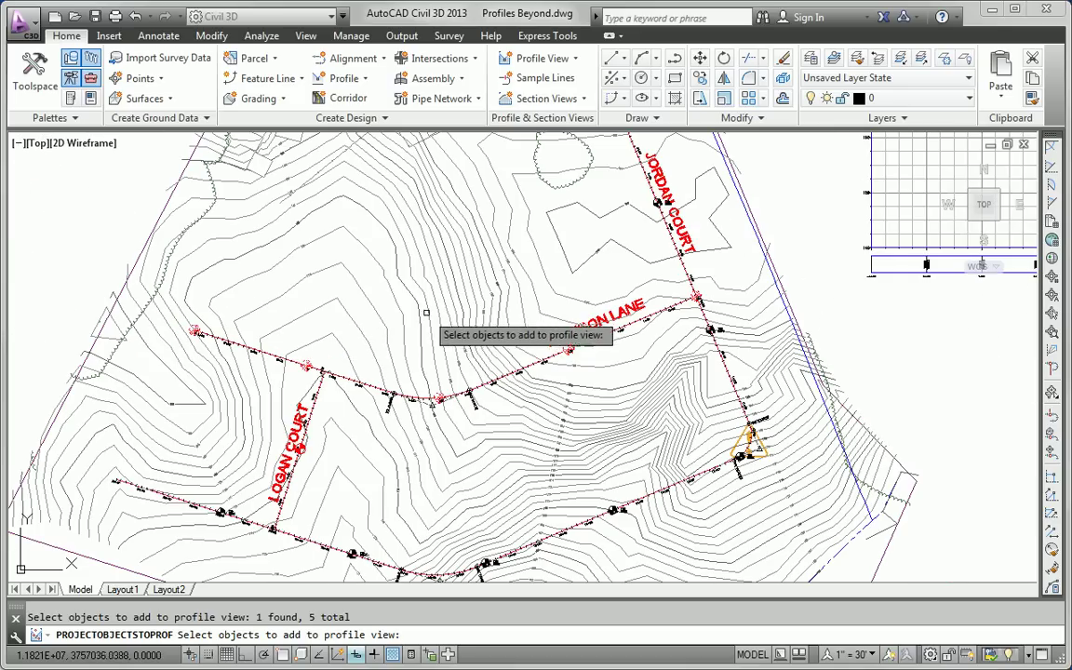
- List the selected test pits and set the projection style for all of them to Test Bore
key("Return")
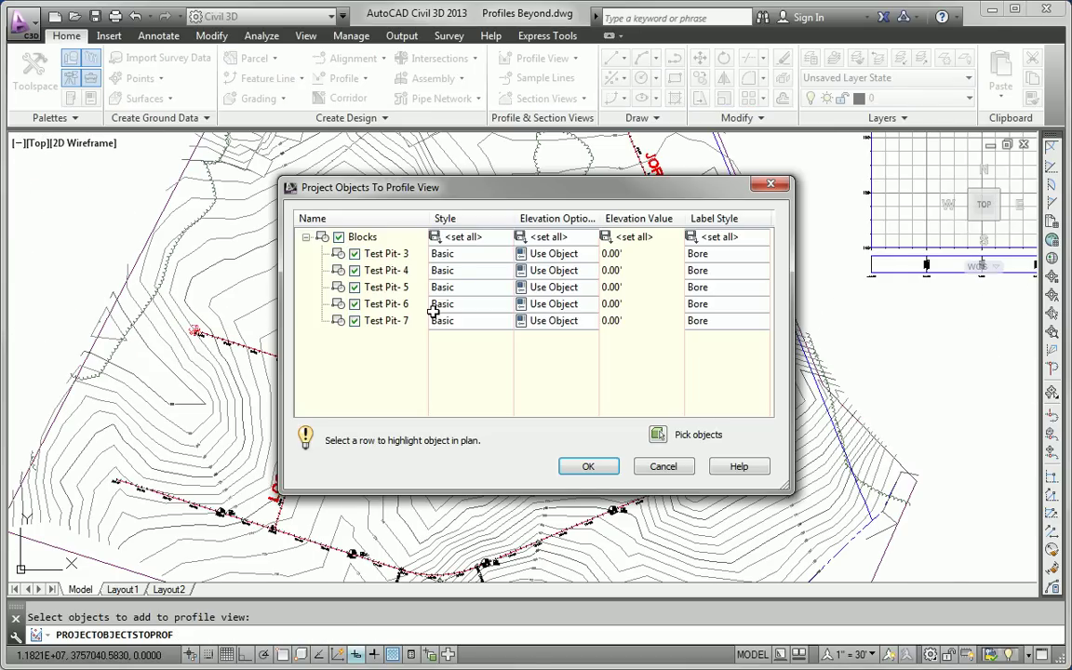
left_click_drag(438, 187, 259, 143)
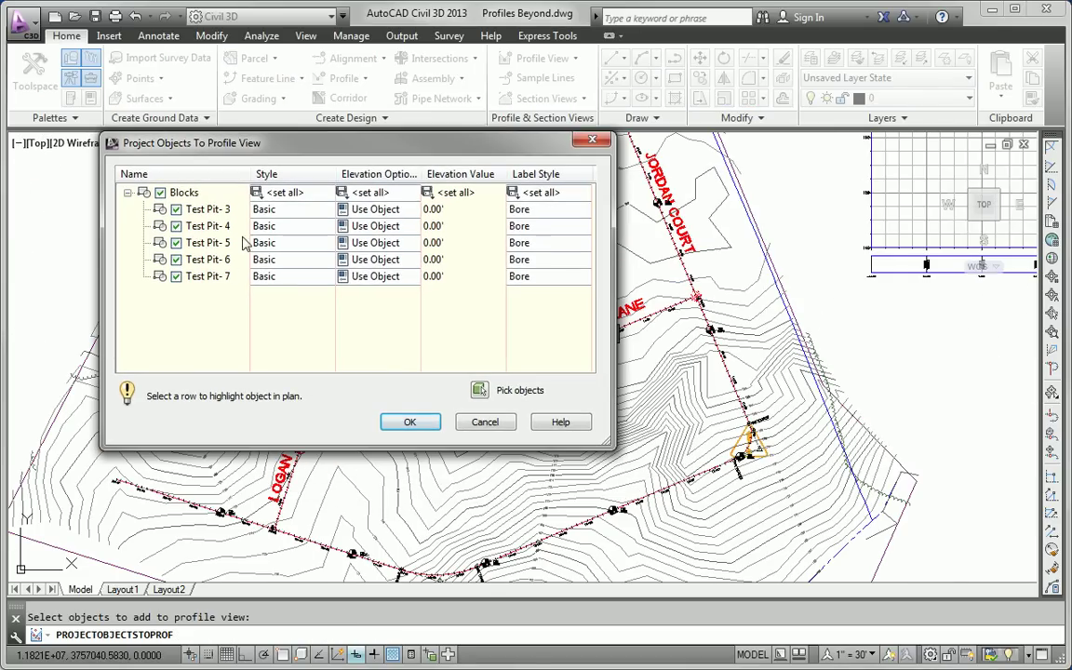
left_click(275, 210)
left_click(278, 213)
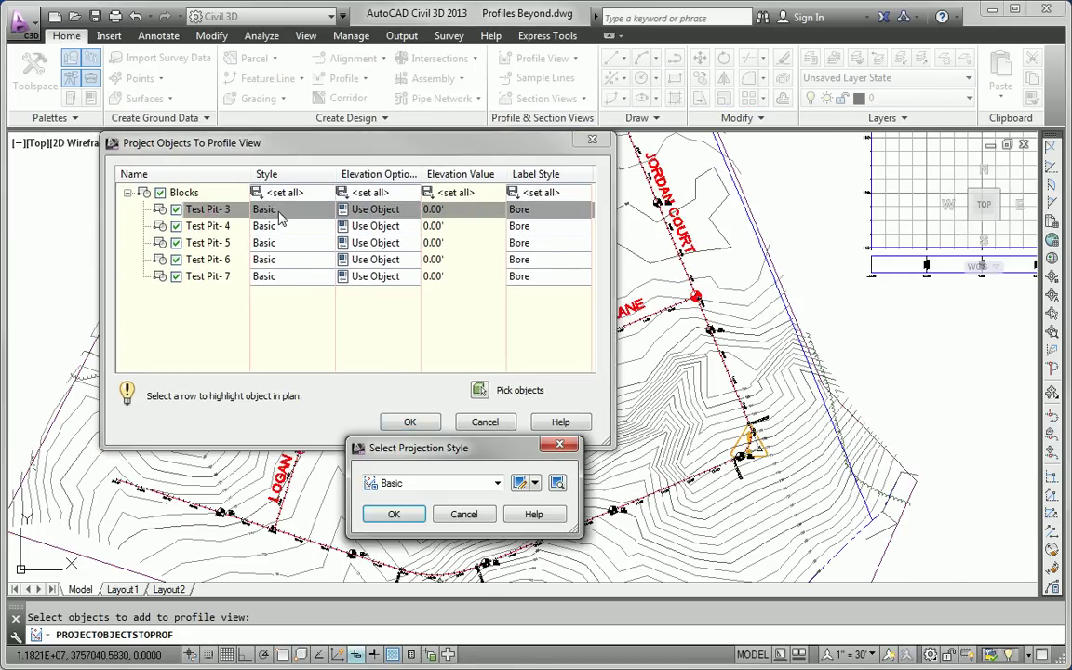
left_click(427, 485)
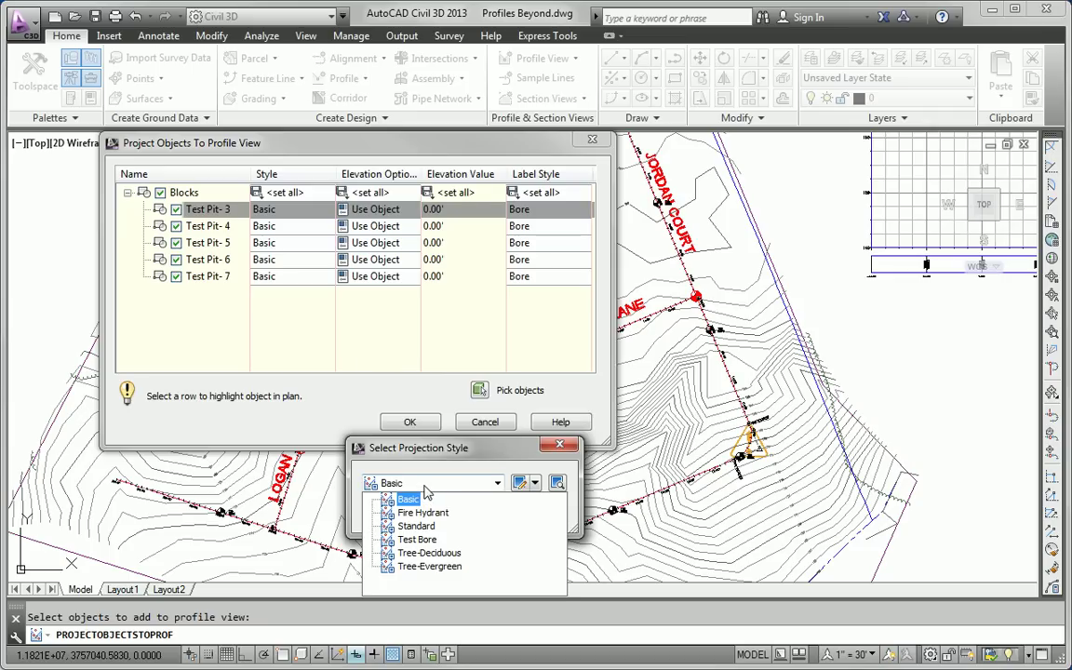
left_click(414, 539)
left_click(401, 518)
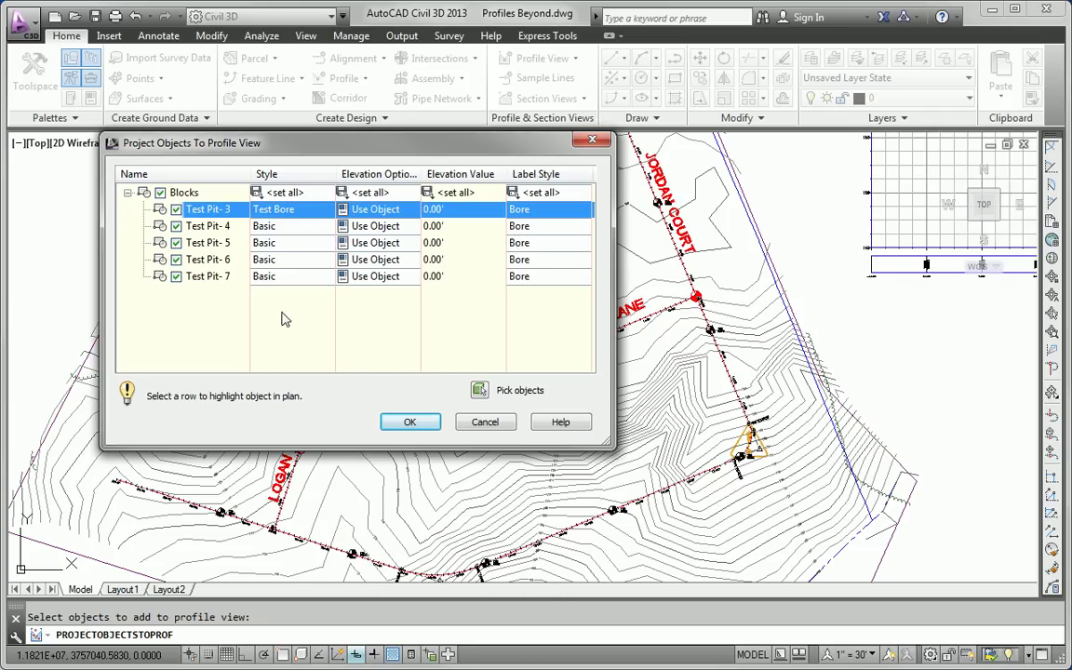
left_click(284, 191)
left_click(432, 483)
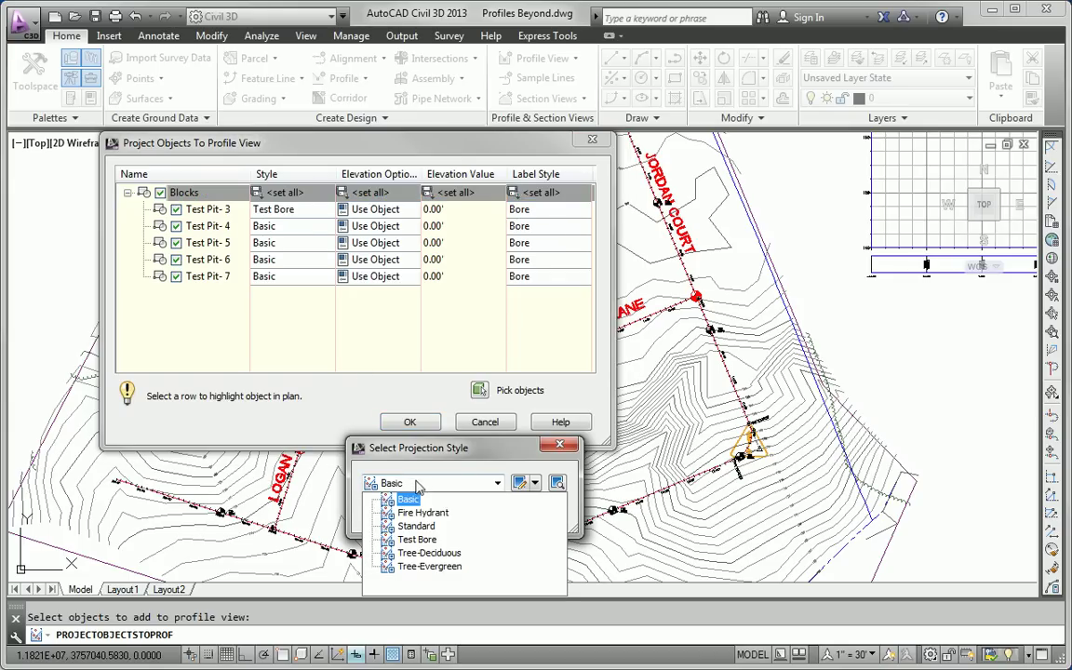
left_click(417, 540)
left_click(404, 518)
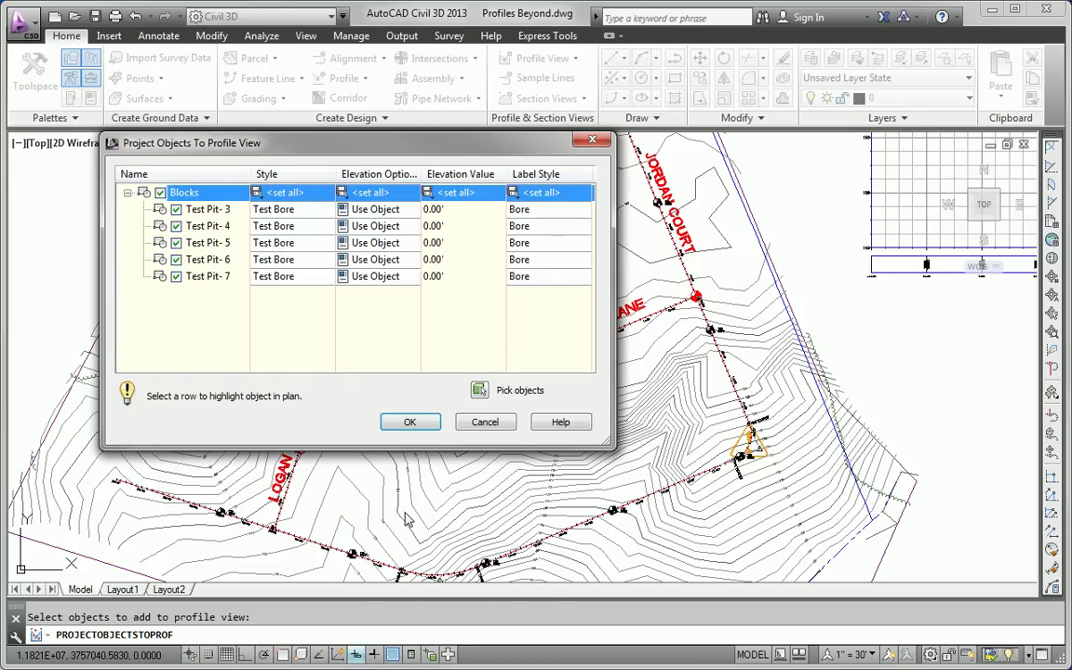
- Take elevations from the Madison Lane EGCL profile, keep the Bore label style, and project
left_click(372, 192)
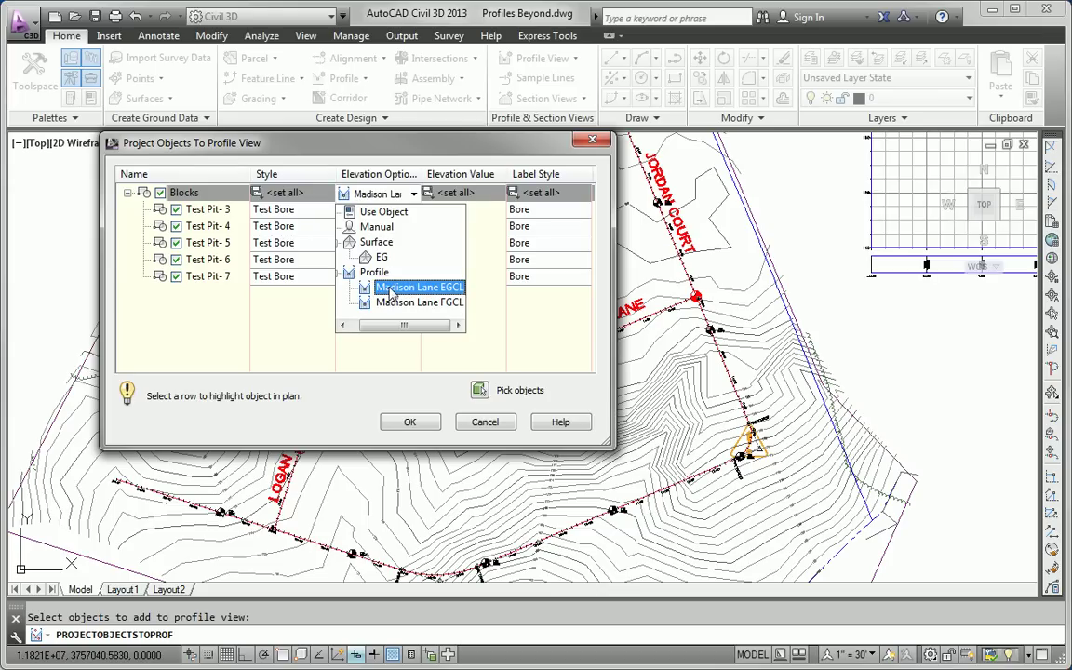
left_click(454, 292)
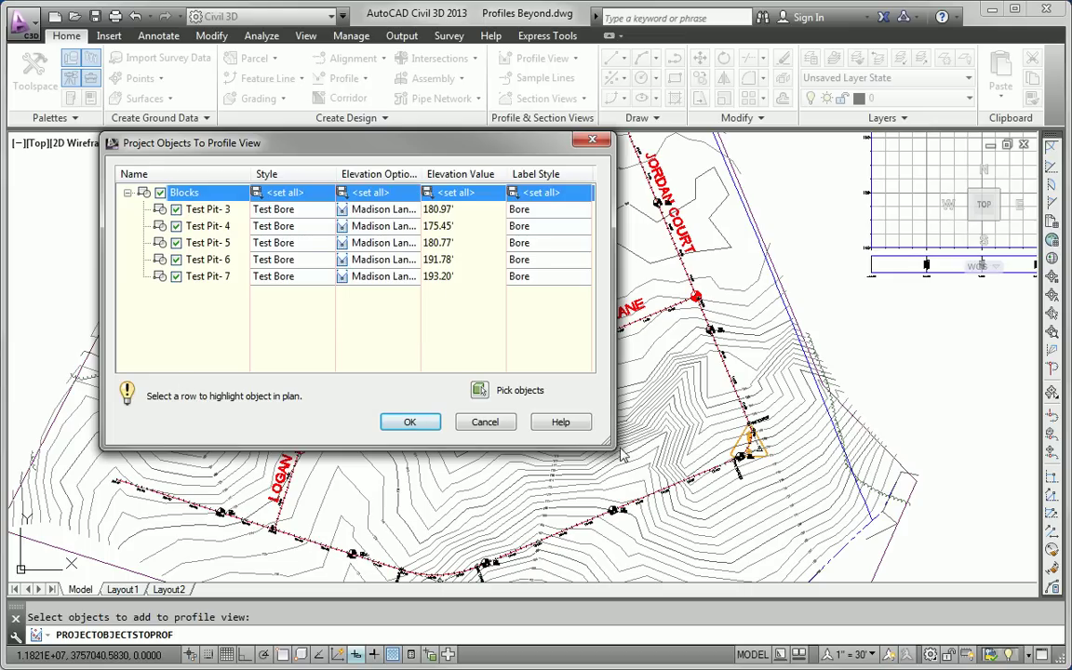
left_click_drag(607, 442, 770, 458)
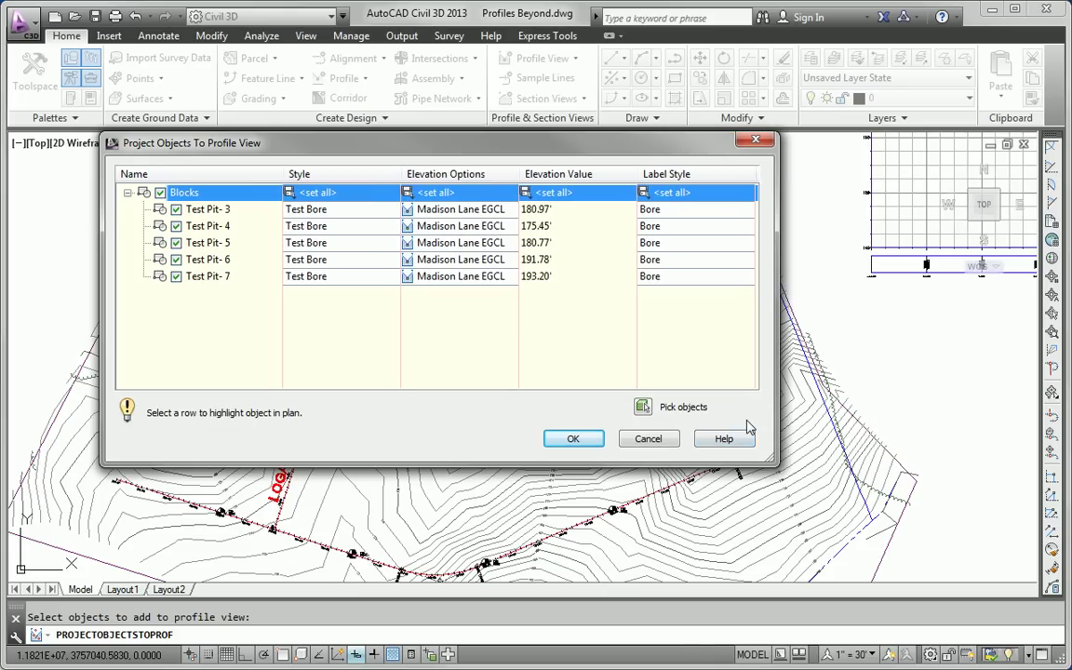
left_click(654, 212)
left_click(498, 483)
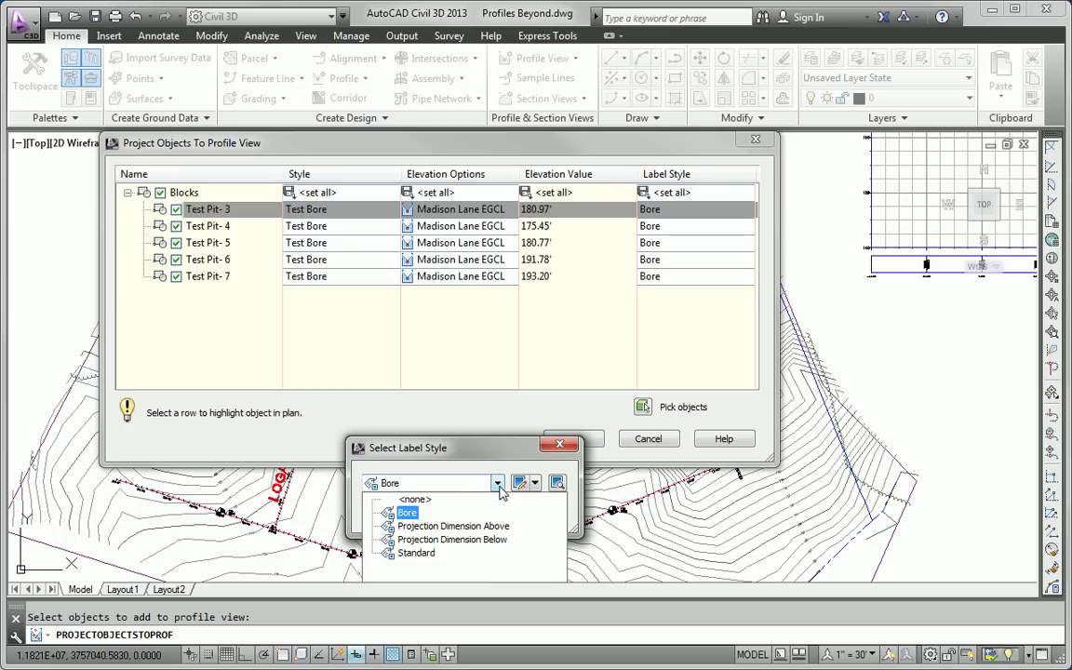
left_click(406, 513)
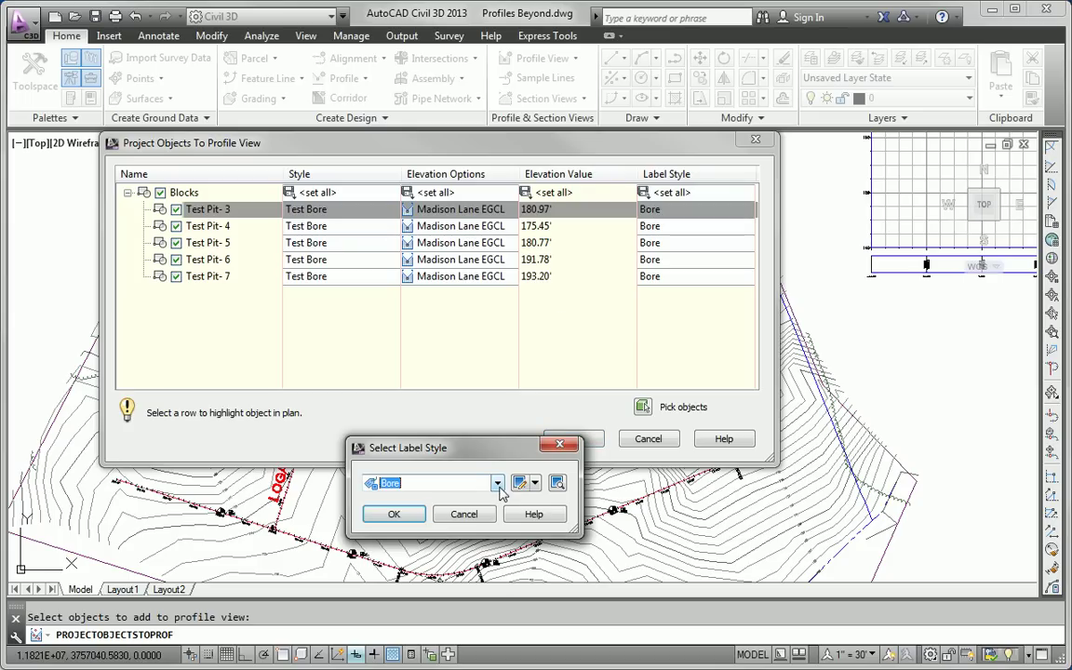
left_click(410, 513)
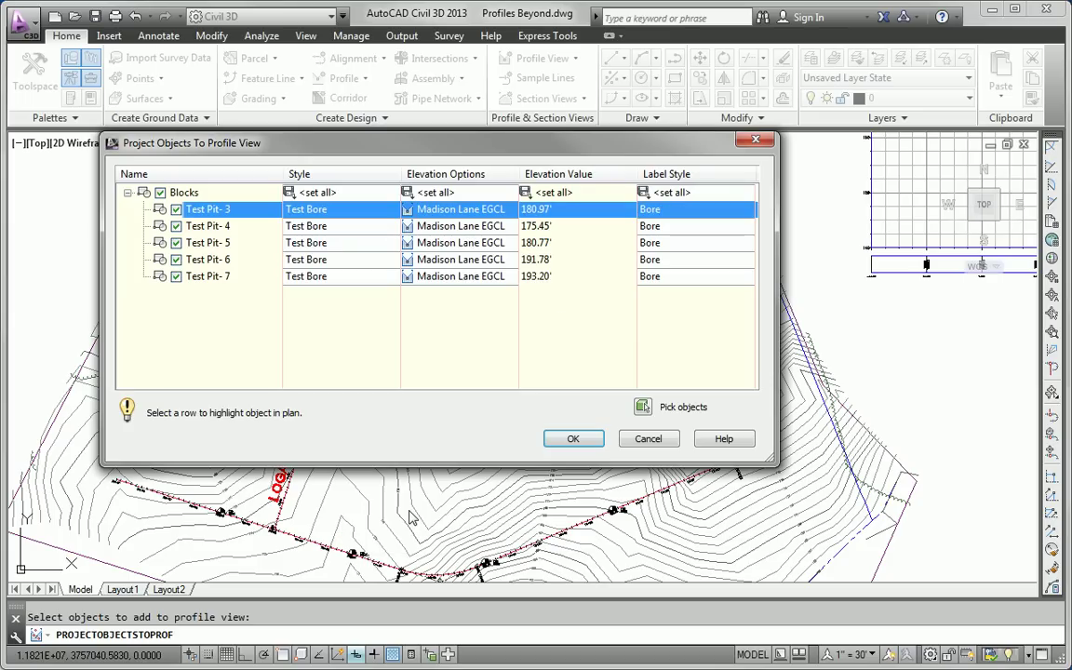
left_click(574, 438)
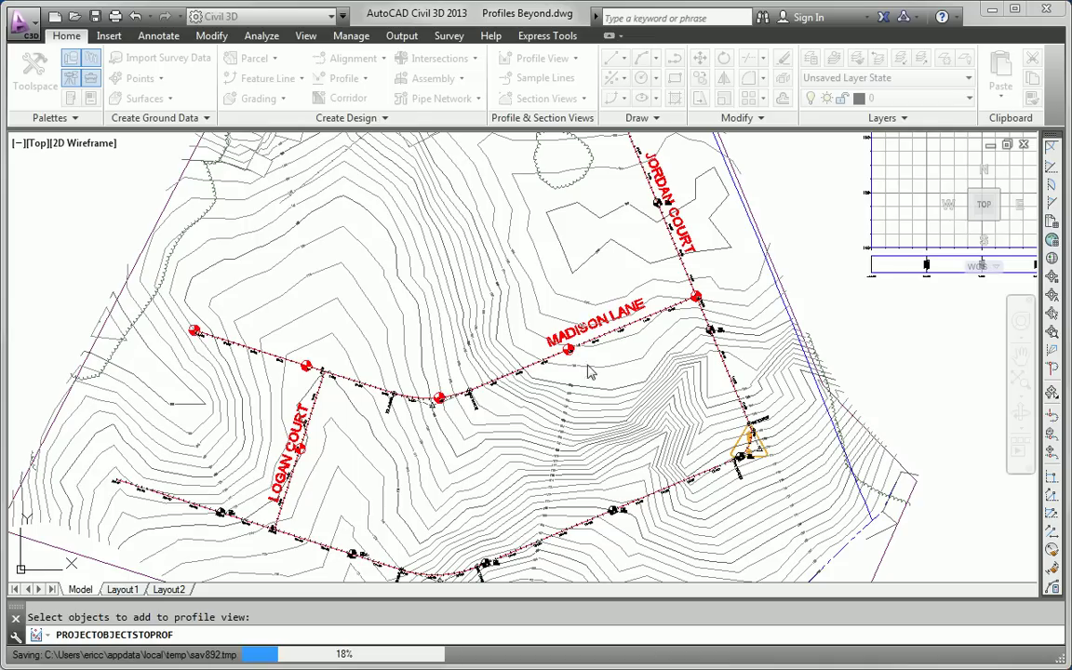
- Pan along the Madison Lane profile to inspect the projected test bores and their BORE STA/ELEV labels
key("Escape")
mouse_move(840, 370)
middle_mouse_down()
mouse_move(749, 426)
mouse_move(407, 466)
middle_mouse_up()
scroll(499, 437, "down", 3)
mouse_move(499, 437)
middle_mouse_down()
mouse_move(634, 294)
mouse_move(669, 356)
middle_mouse_up()
scroll(669, 356, "up", 5)
scroll(567, 370, "up", 5)
middle_click_drag(577, 376, 521, 569)
scroll(430, 404, "down", 2)
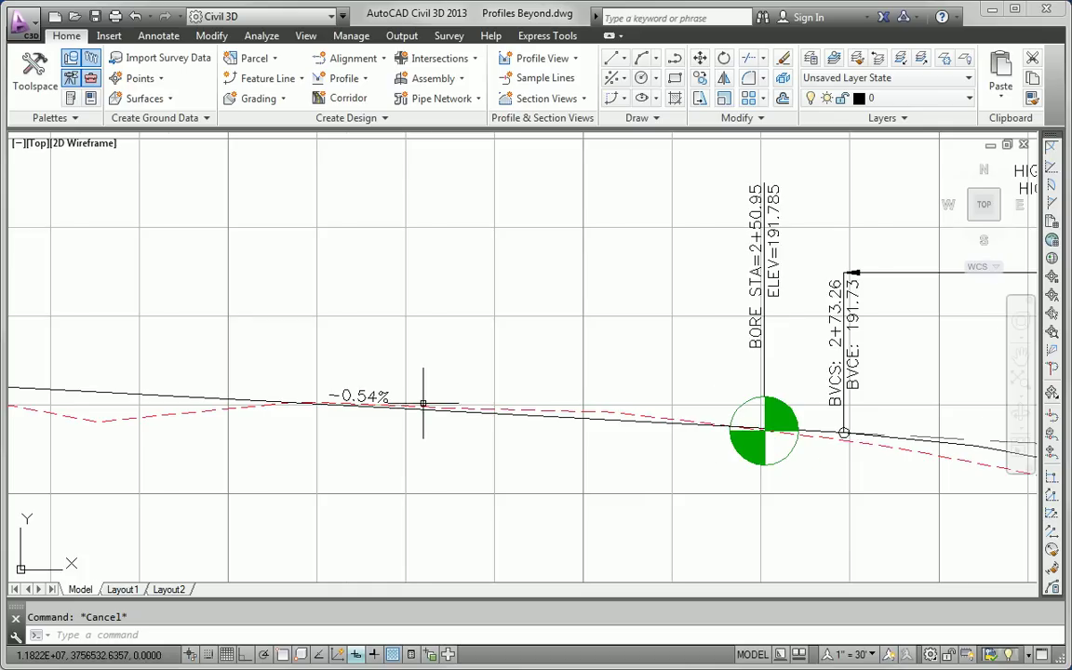
middle_click_drag(429, 404, 780, 437)
scroll(784, 431, "down", 3)
middle_click_drag(862, 473, 310, 453)
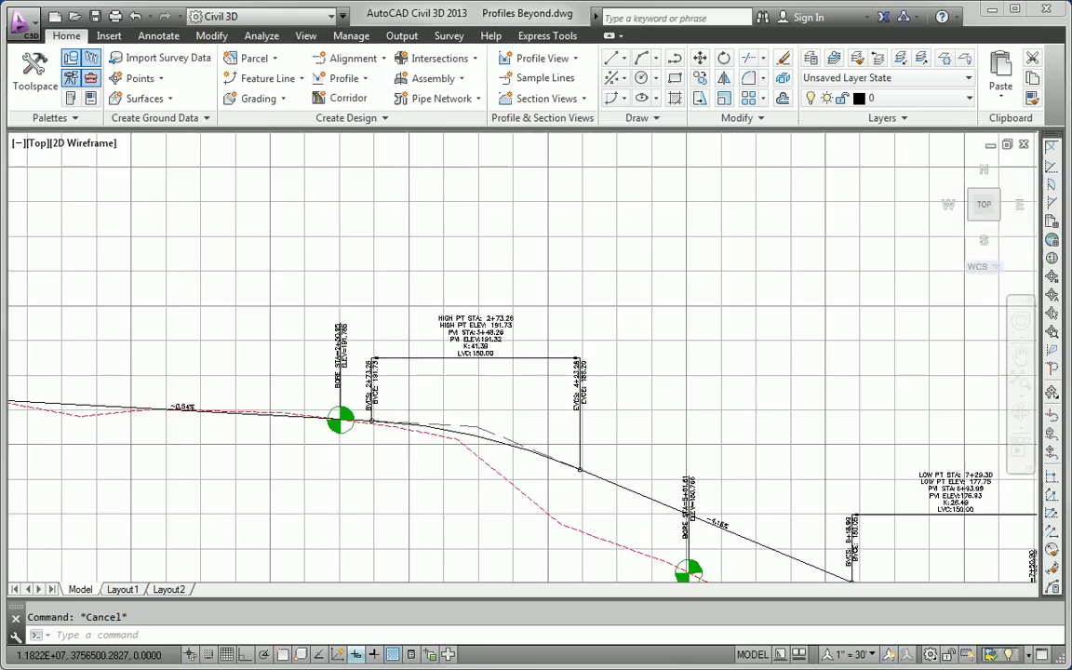
middle_click_drag(745, 479, 383, 332)
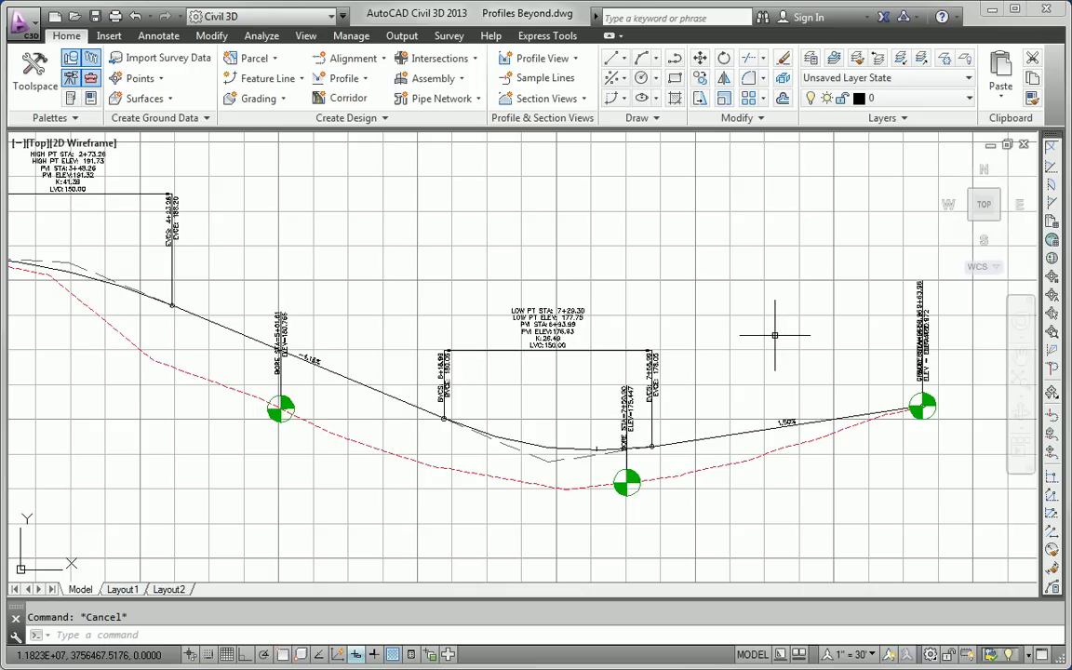
mouse_move(774, 335)
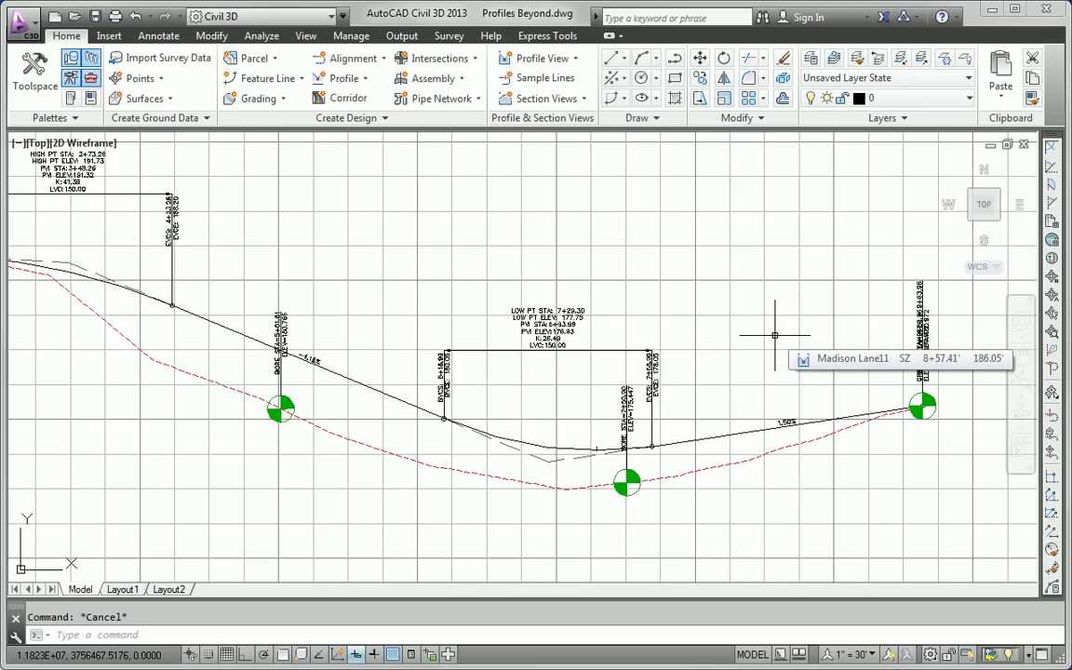
- Zoom into the plan and select the dashed stream survey figure below the road
scroll(600, 368, "down", 4)
scroll(600, 367, "down", 4)
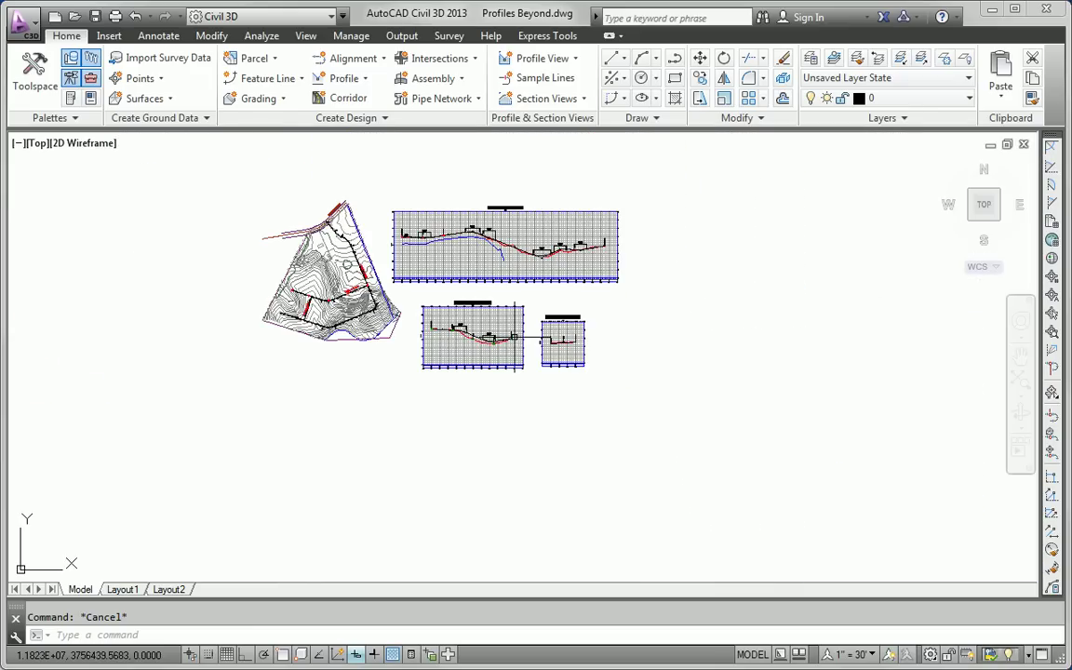
scroll(515, 344, "down", 2)
middle_click_drag(515, 359, 555, 423)
scroll(544, 391, "up", 6)
scroll(545, 394, "up", 6)
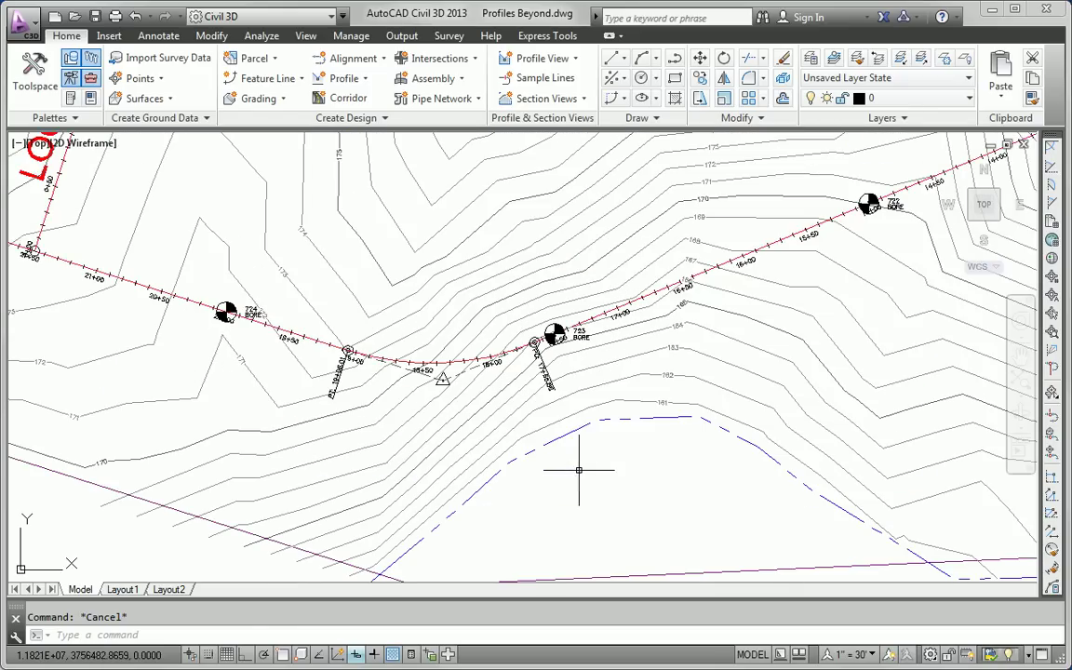
left_click(581, 431)
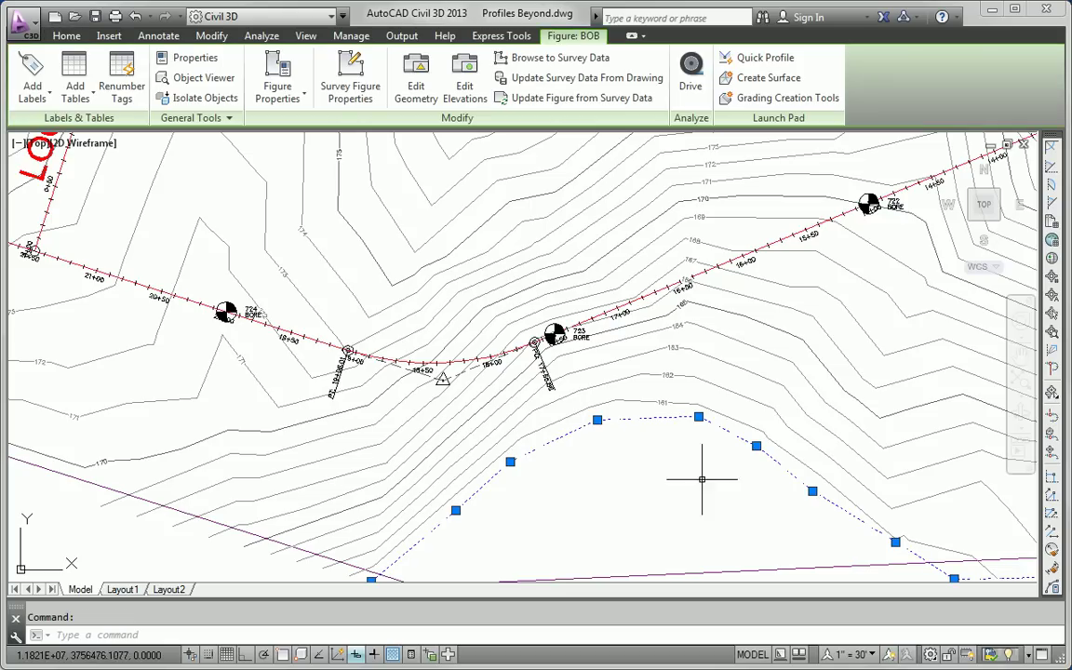
- Zoom out, pan to the large profile view above Madison Lane, and clear the selection
scroll(229, 354, "down", 5)
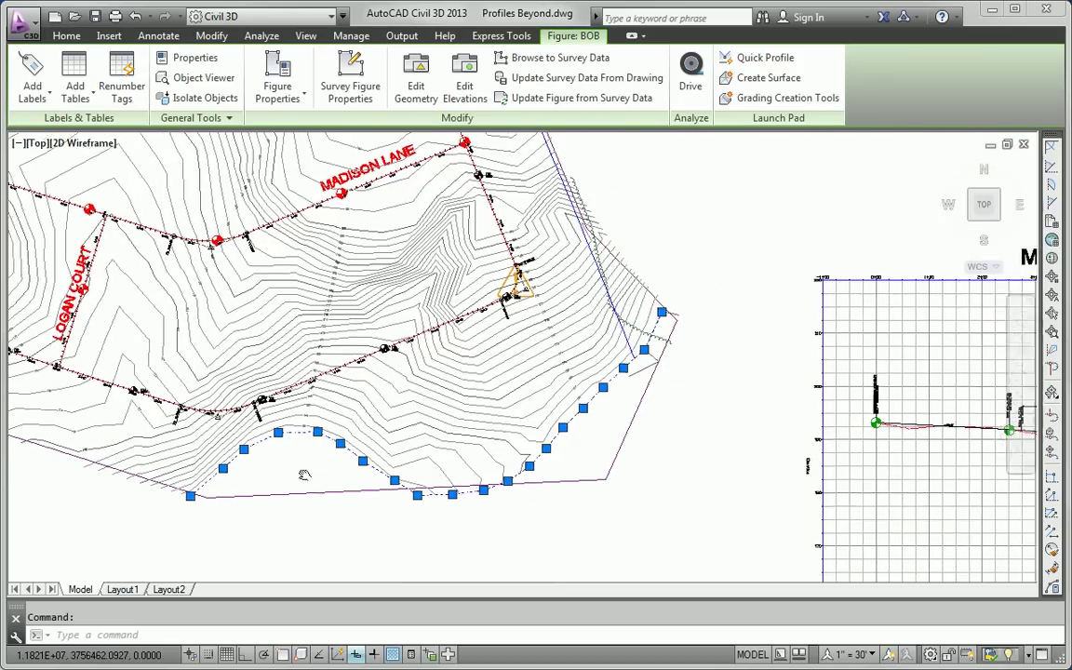
mouse_move(308, 477)
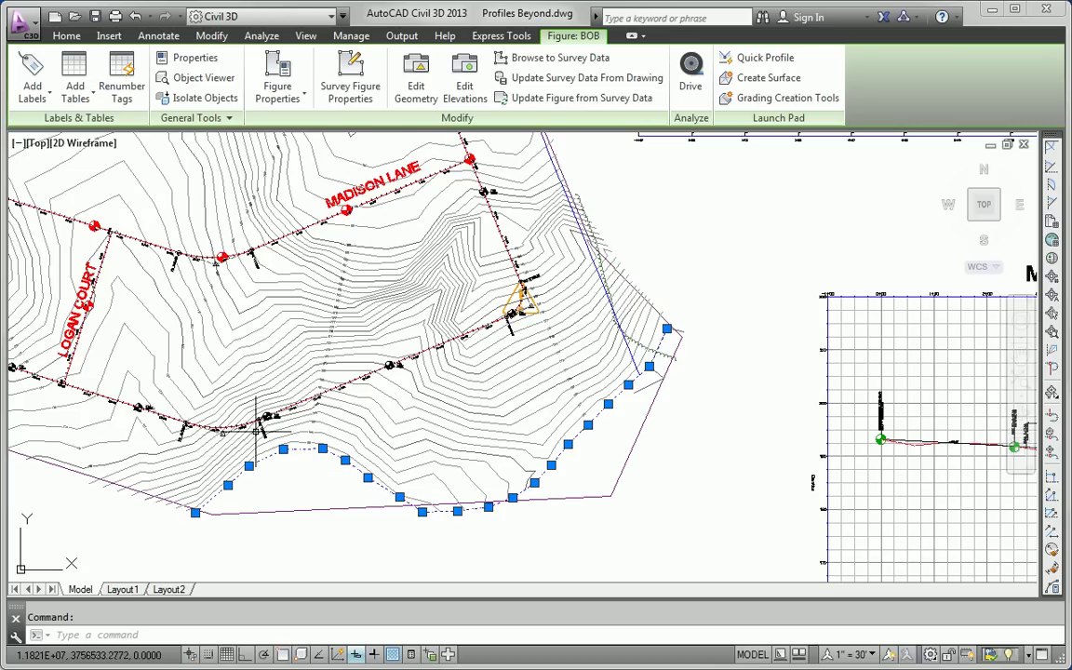
scroll(510, 456, "down", 3)
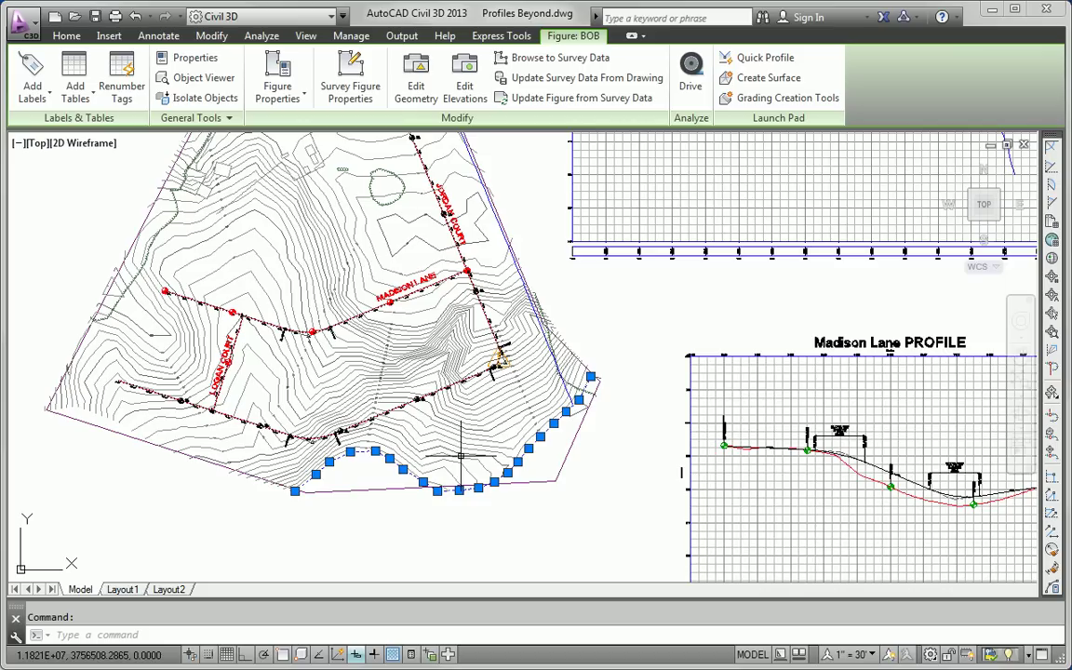
scroll(649, 321, "up", 5)
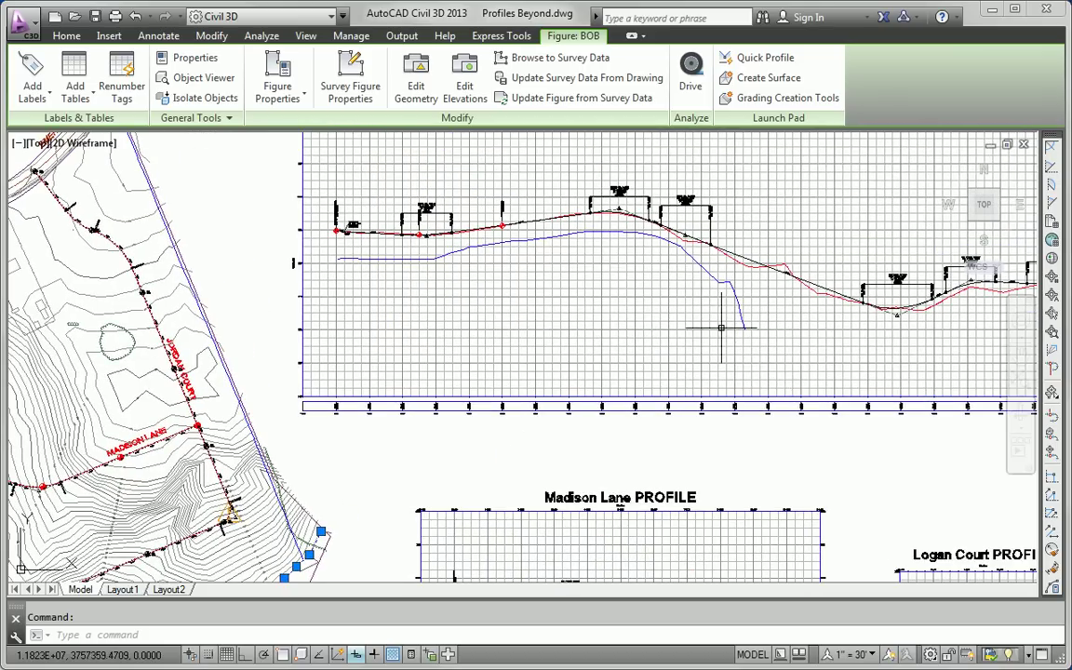
middle_click_drag(522, 358, 475, 277)
key("Escape")
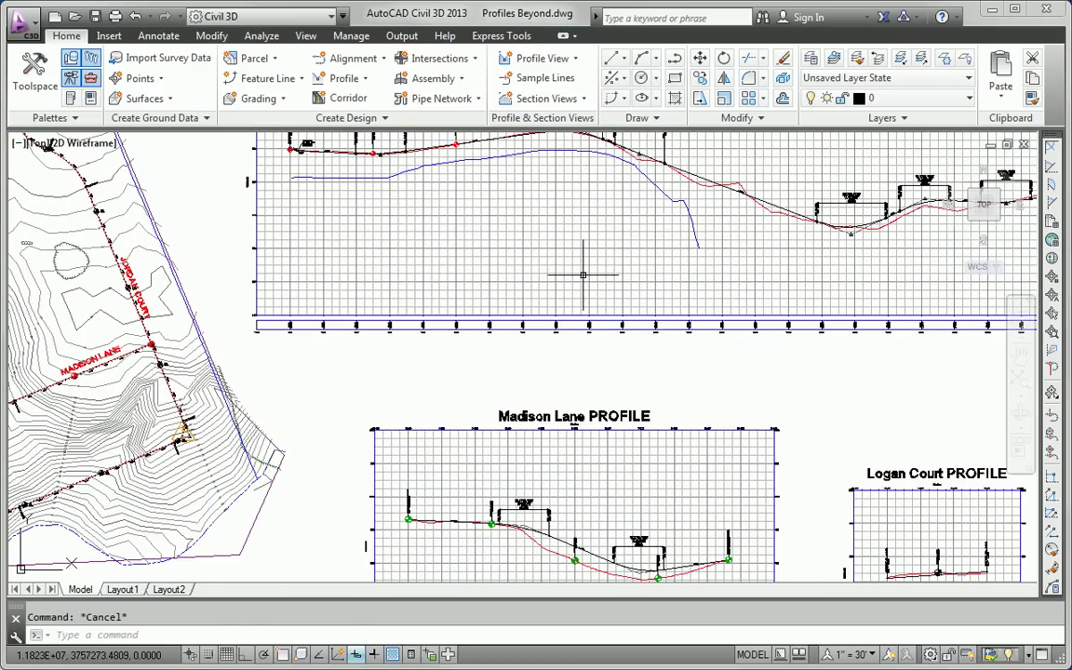
- Choose the Jordan Court profile view, pick the BOB survey figure, and give it Basic style
left_click(577, 275)
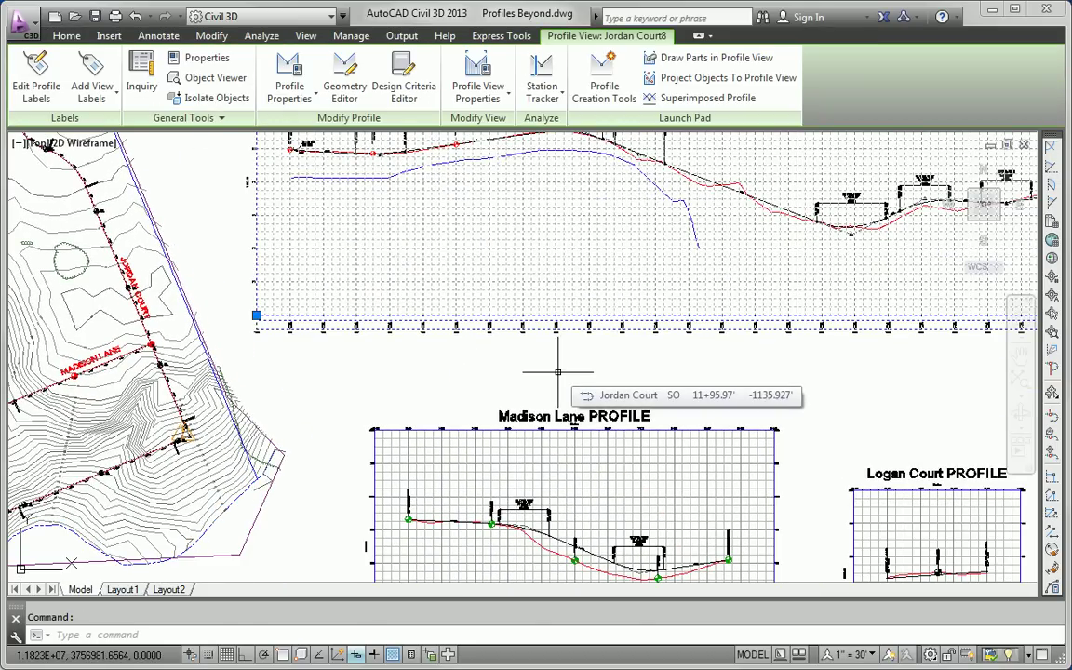
left_click(725, 82)
scroll(321, 447, "up", 5)
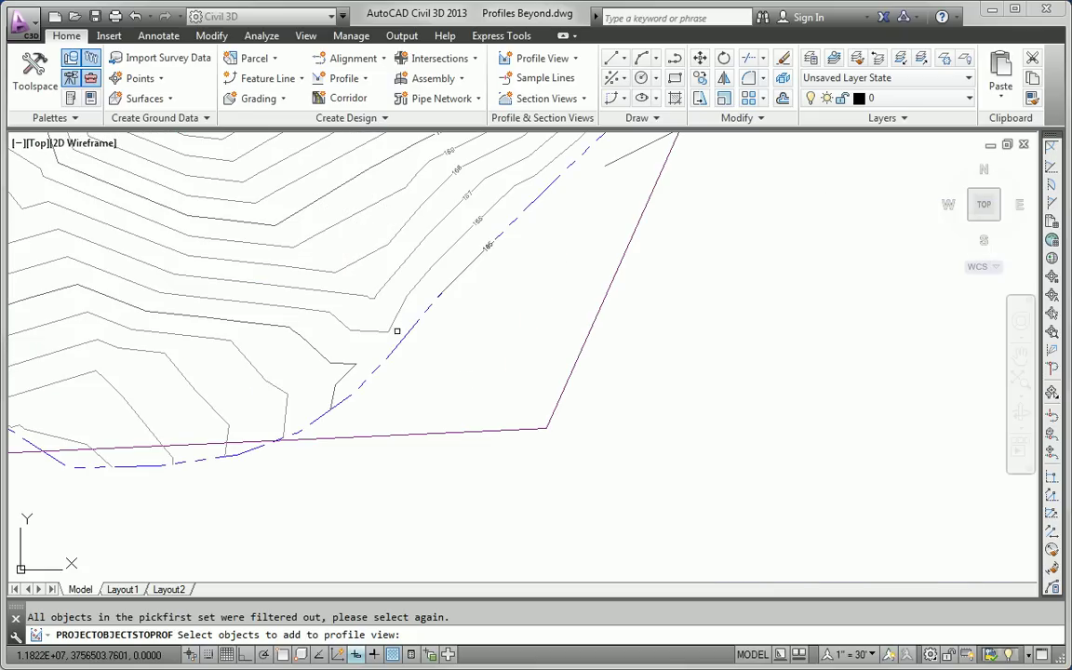
left_click(405, 333)
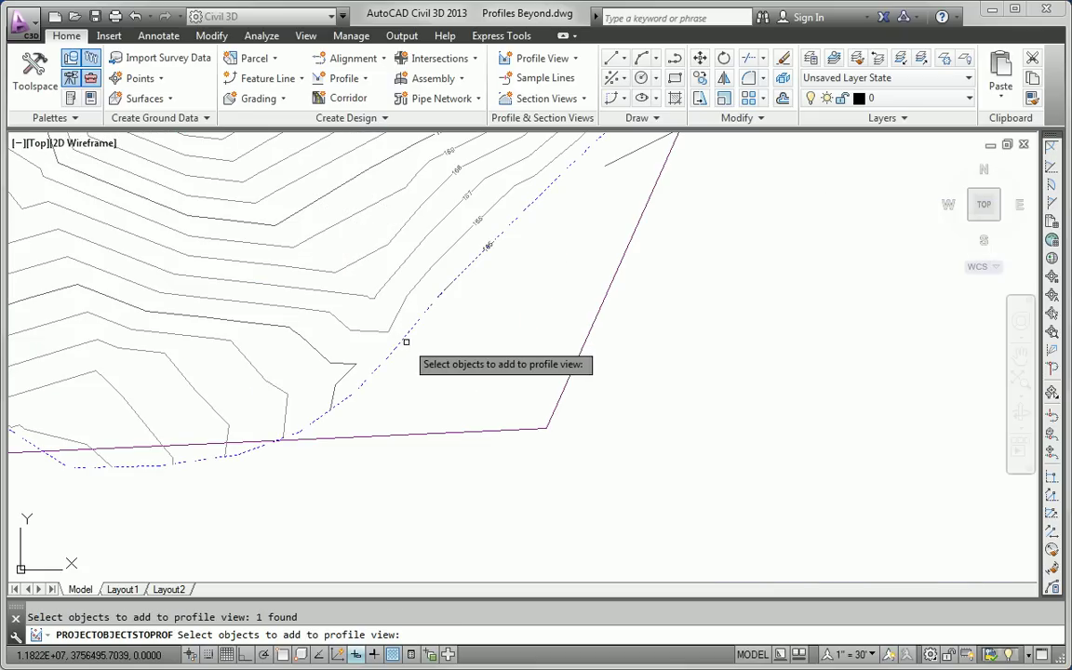
key("Return")
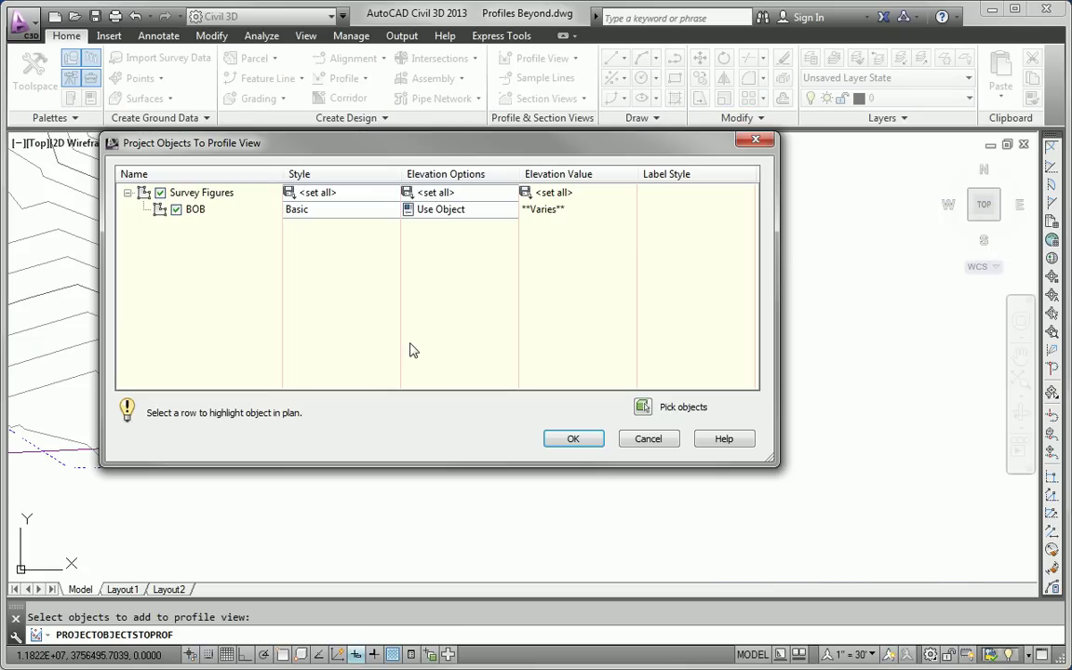
left_click(327, 207)
left_click(438, 484)
left_click(407, 499)
left_click(411, 513)
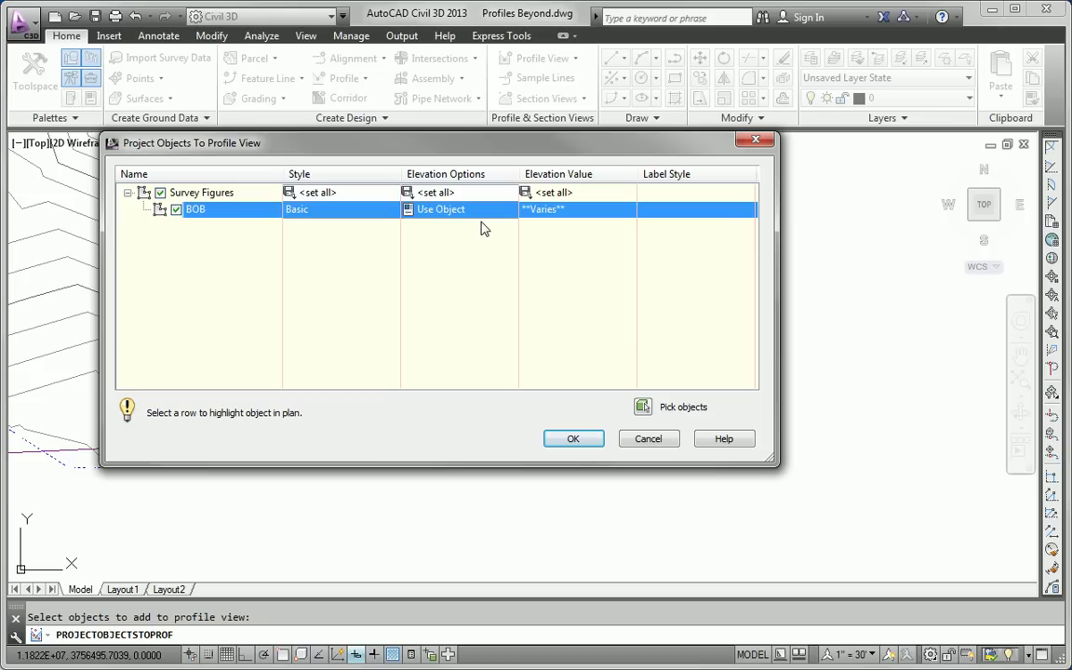
- Confirm the BOB figure projection and end the command
left_click(575, 439)
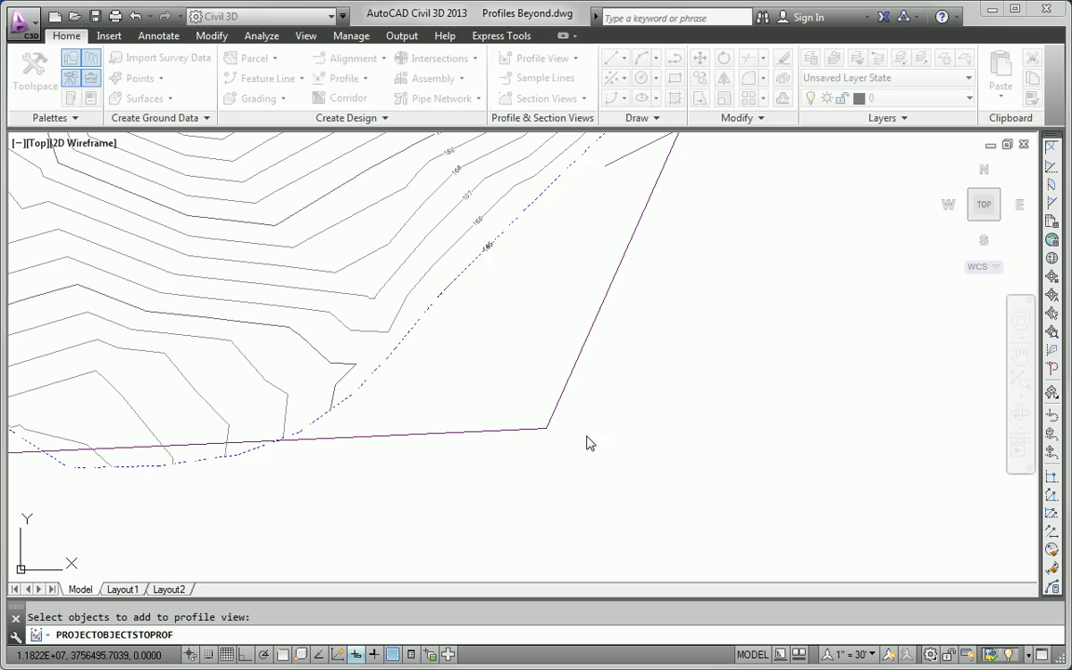
scroll(600, 428, "down", 5)
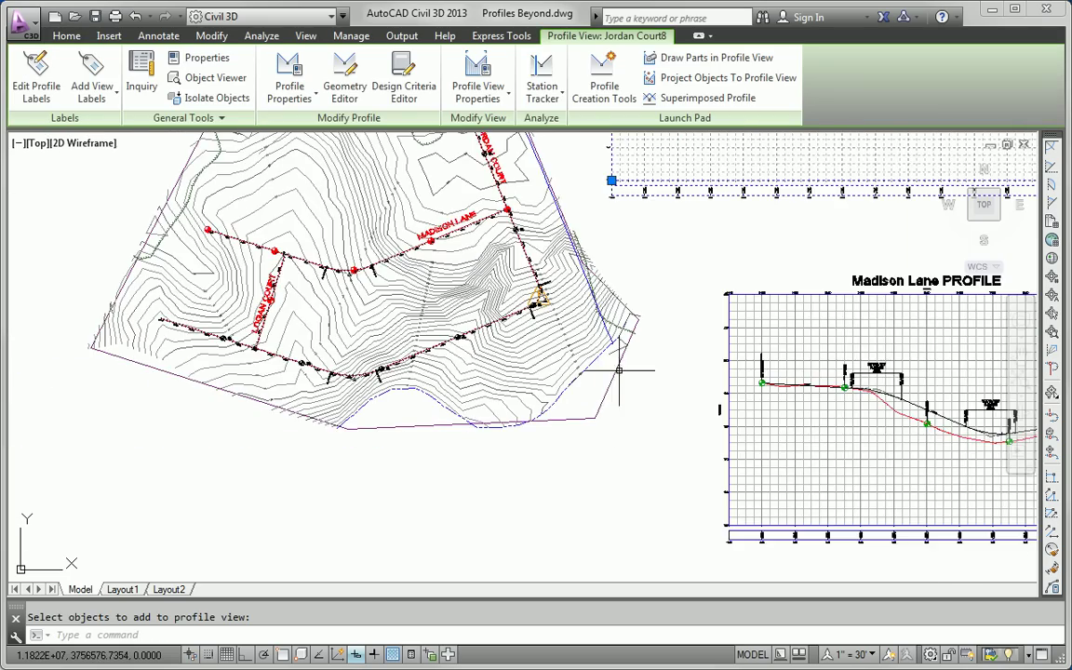
scroll(412, 526, "up", 3)
key("Escape")
- Pan and zoom across the Jordan Court profile to view the new blue stream line and title
middle_click_drag(833, 358, 536, 454)
scroll(507, 445, "up", 5)
mouse_move(463, 384)
middle_mouse_down()
mouse_move(441, 414)
mouse_move(438, 519)
middle_mouse_up()
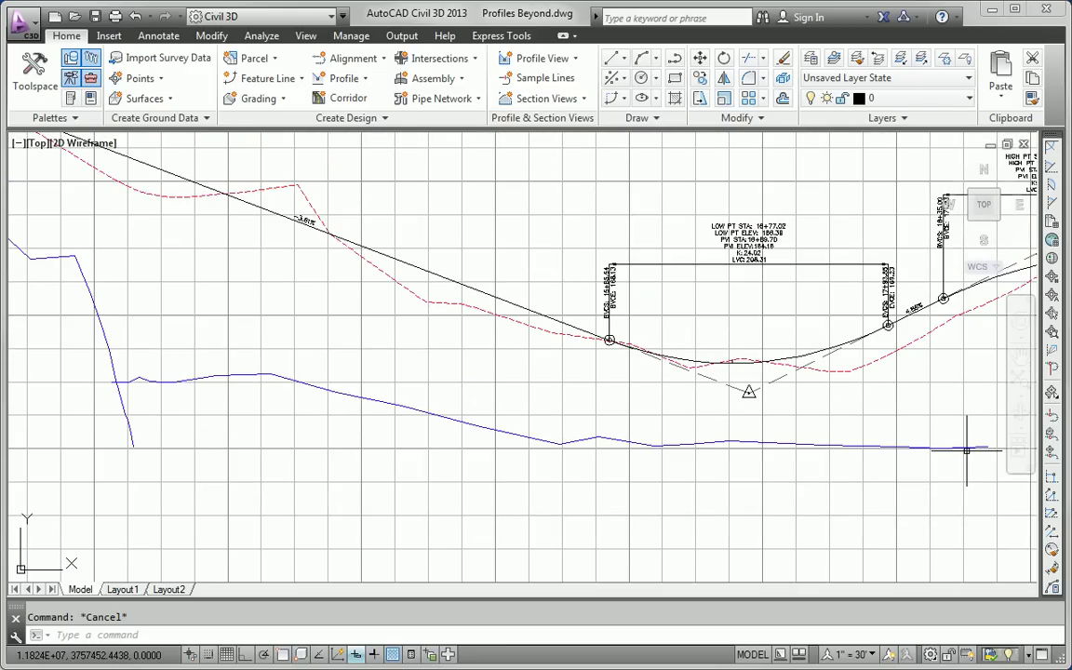
middle_click_drag(965, 451, 912, 526)
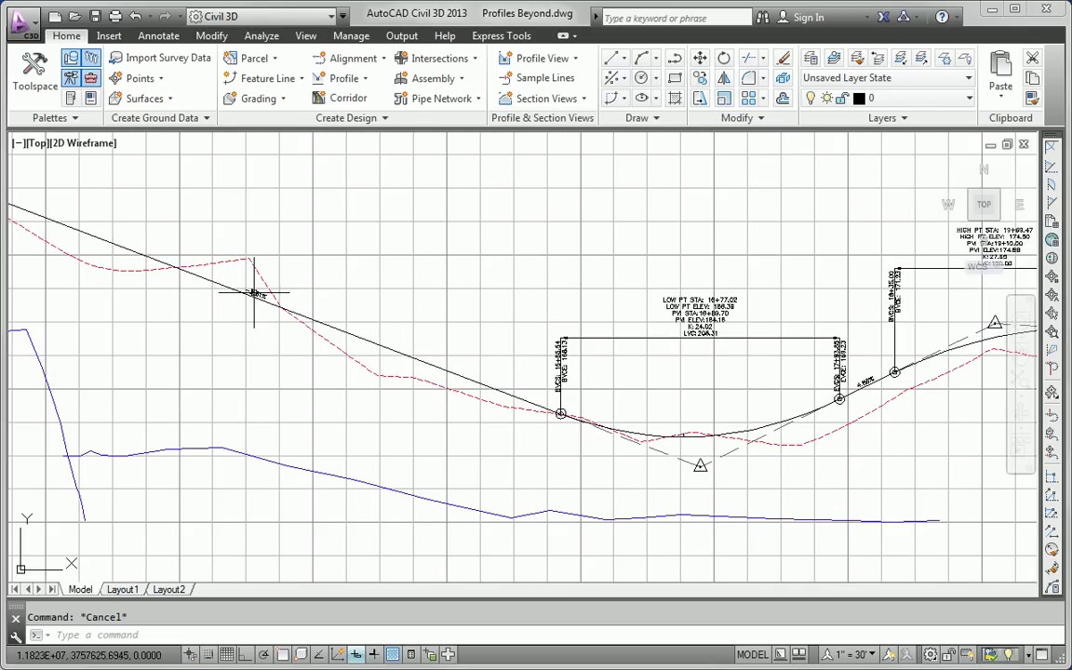
scroll(840, 409, "down", 5)
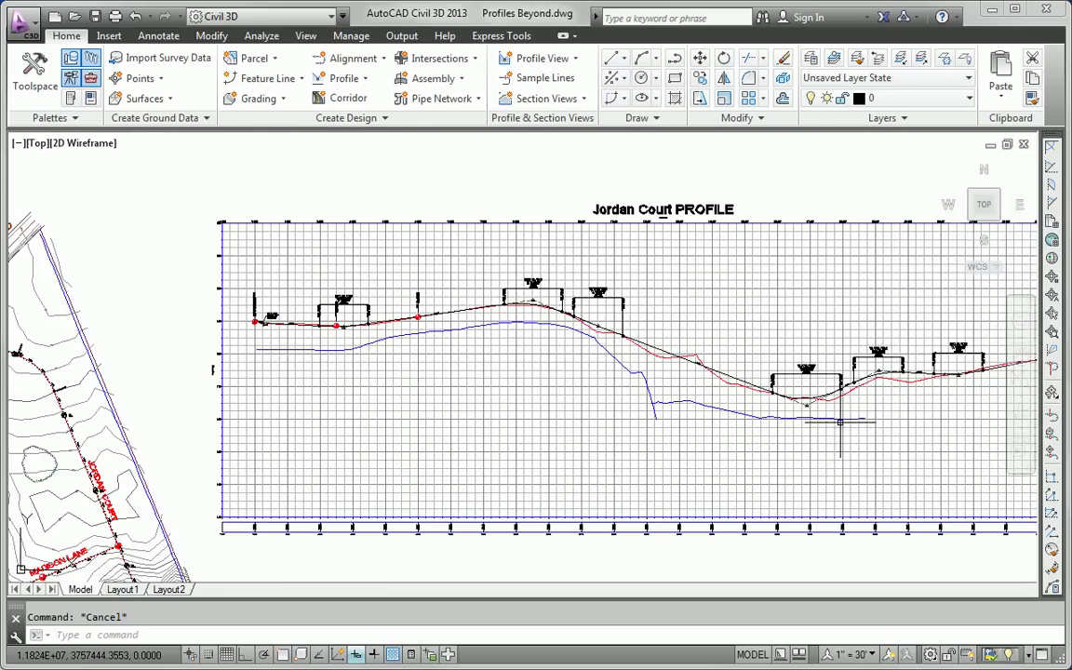
middle_click_drag(840, 422, 537, 421)
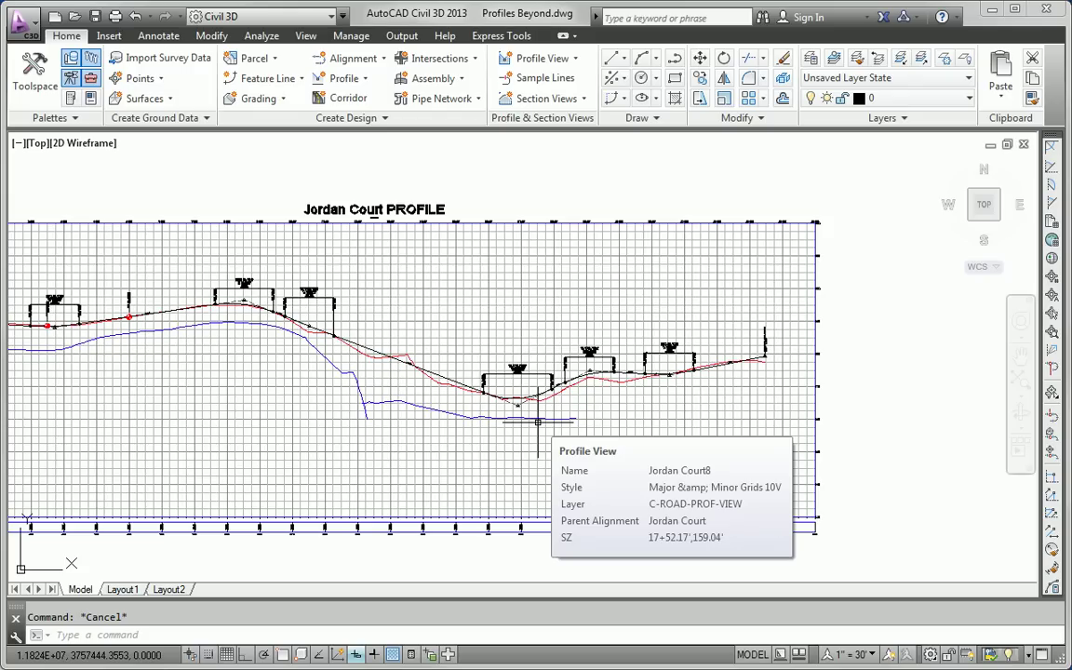
scroll(395, 437, "up", 4)
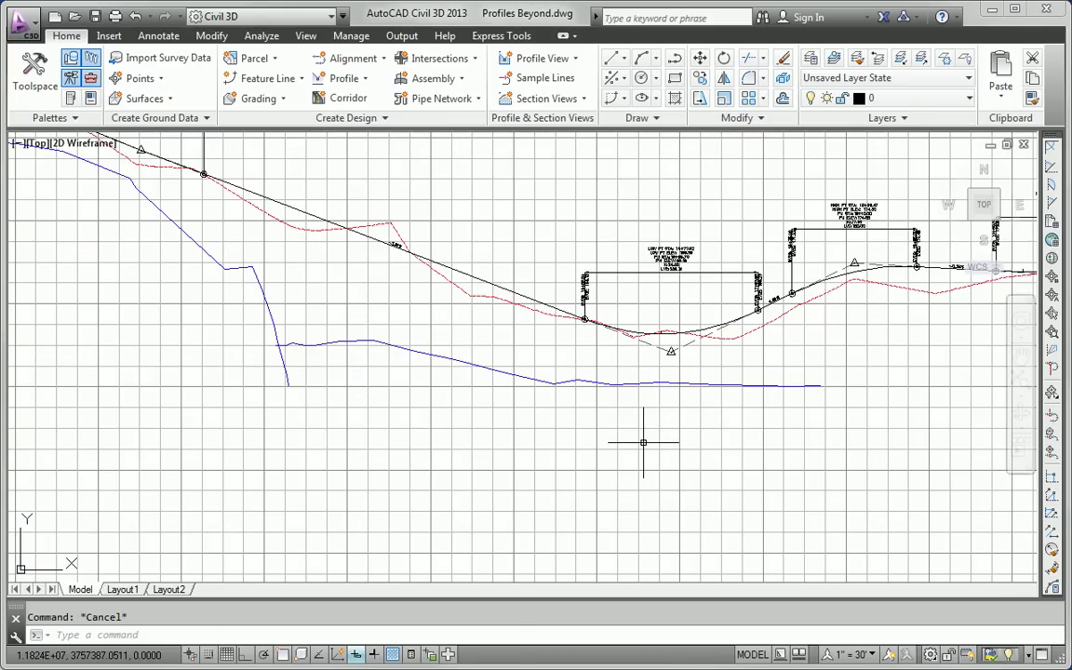
mouse_move(643, 443)
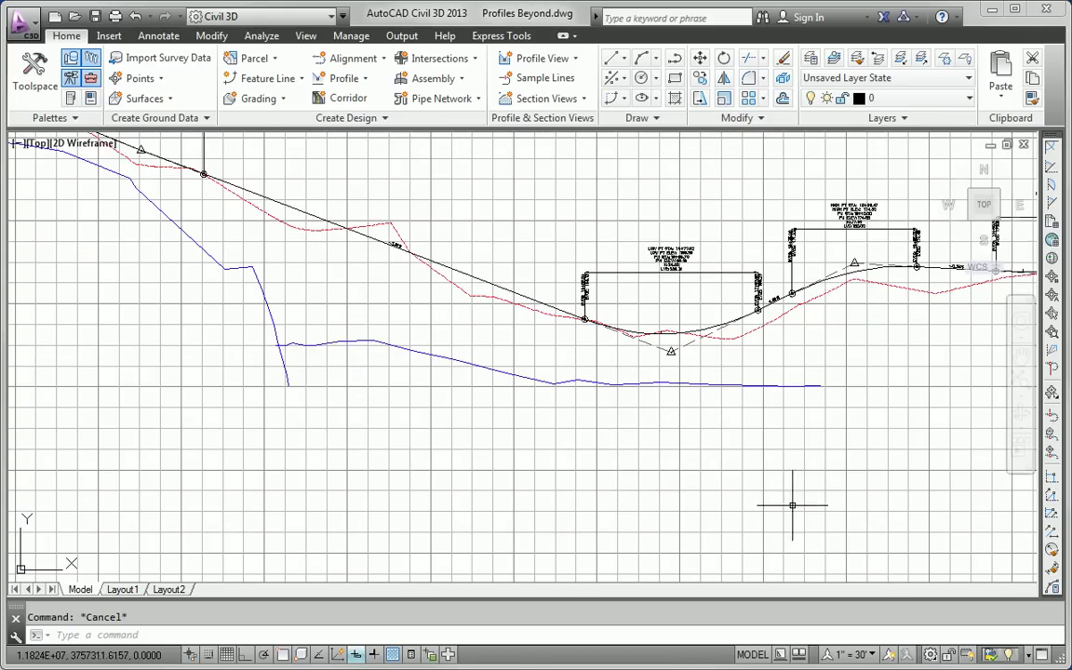
scroll(821, 502, "down", 3)
middle_click_drag(818, 511, 716, 474)
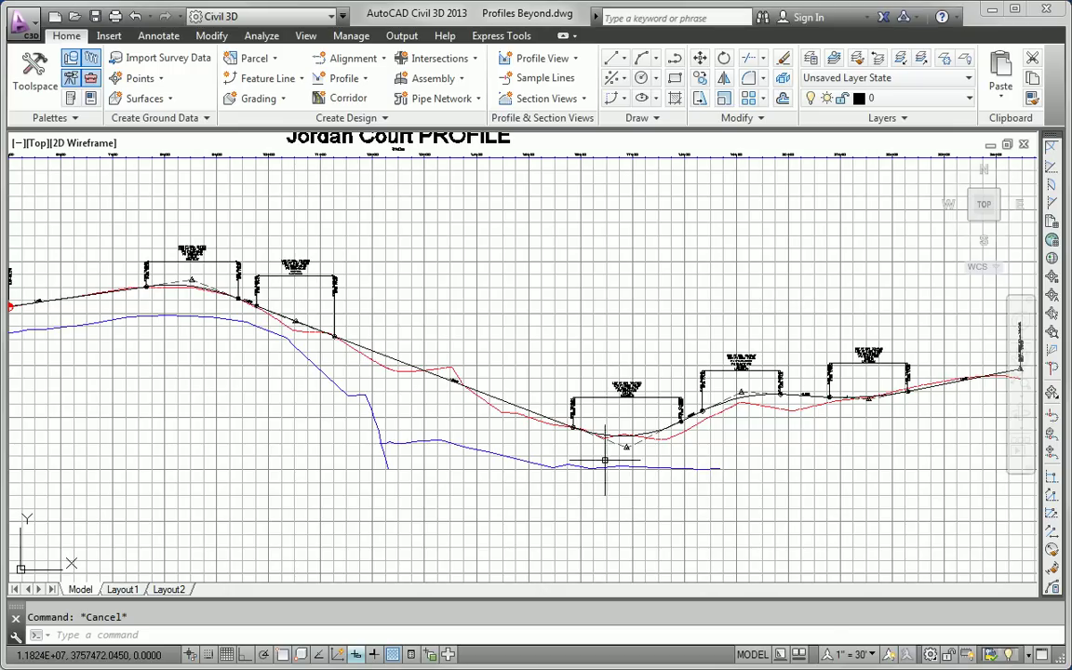
- Zoom into the sag curve low point 16+77.02 (elevation 166.39) above the blue stream line
scroll(614, 458, "up", 4)
scroll(612, 461, "up", 2)
middle_click_drag(620, 467, 420, 466)
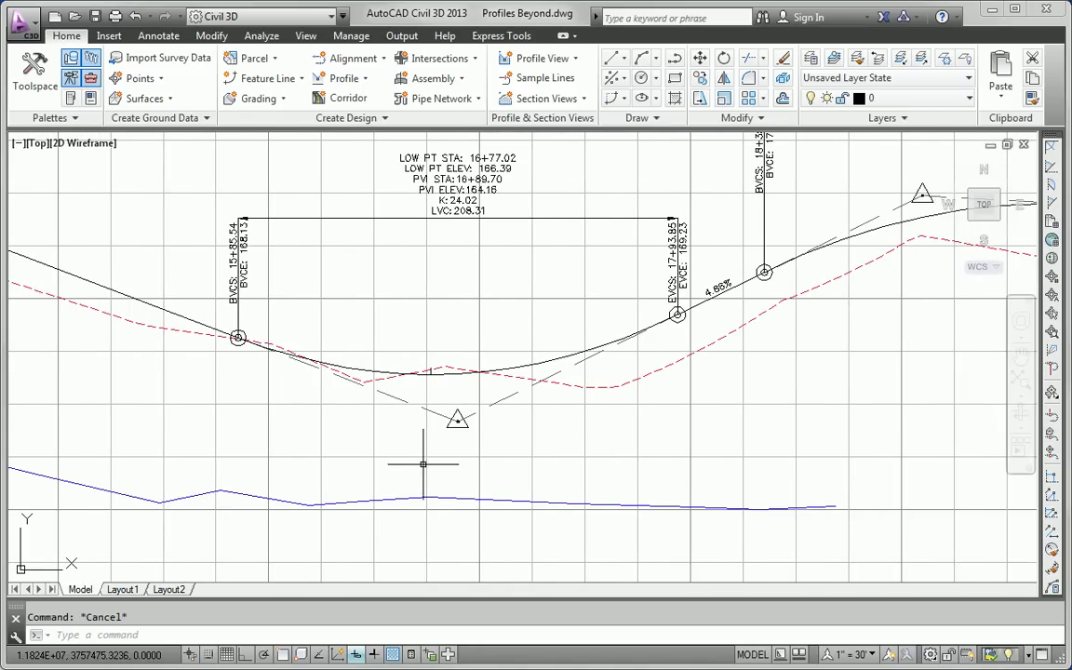
middle_click_drag(421, 423, 421, 463)
scroll(414, 200, "up", 4)
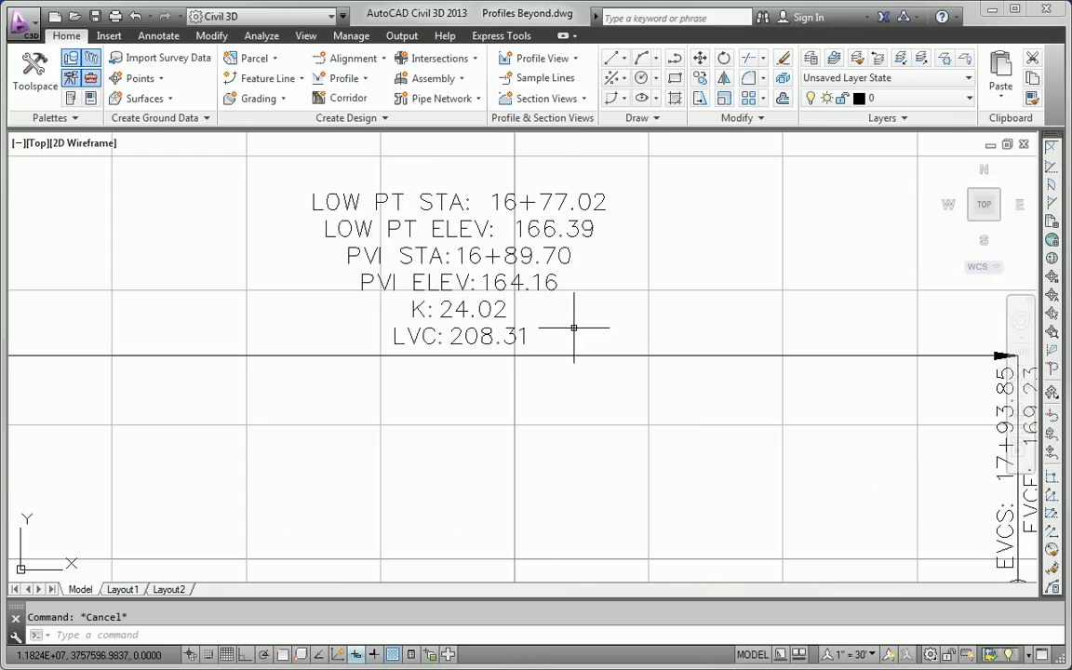
mouse_move(575, 419)
middle_mouse_down()
mouse_move(584, 400)
mouse_move(571, 247)
middle_mouse_up()
scroll(577, 372, "down", 4)
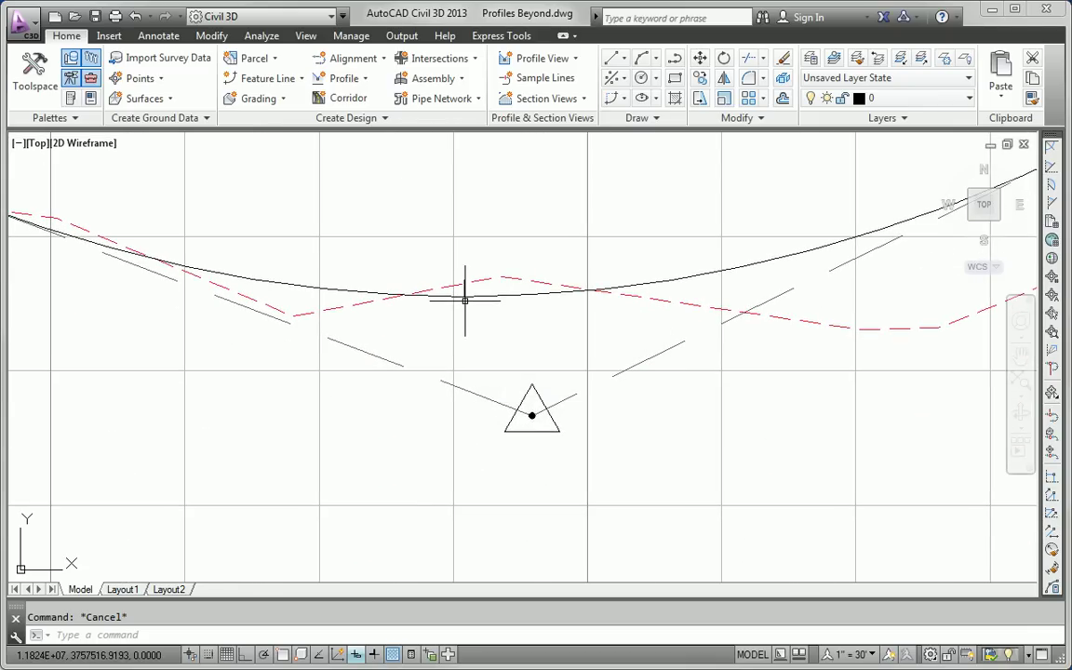
scroll(465, 298, "down", 3)
middle_click_drag(464, 298, 464, 266)
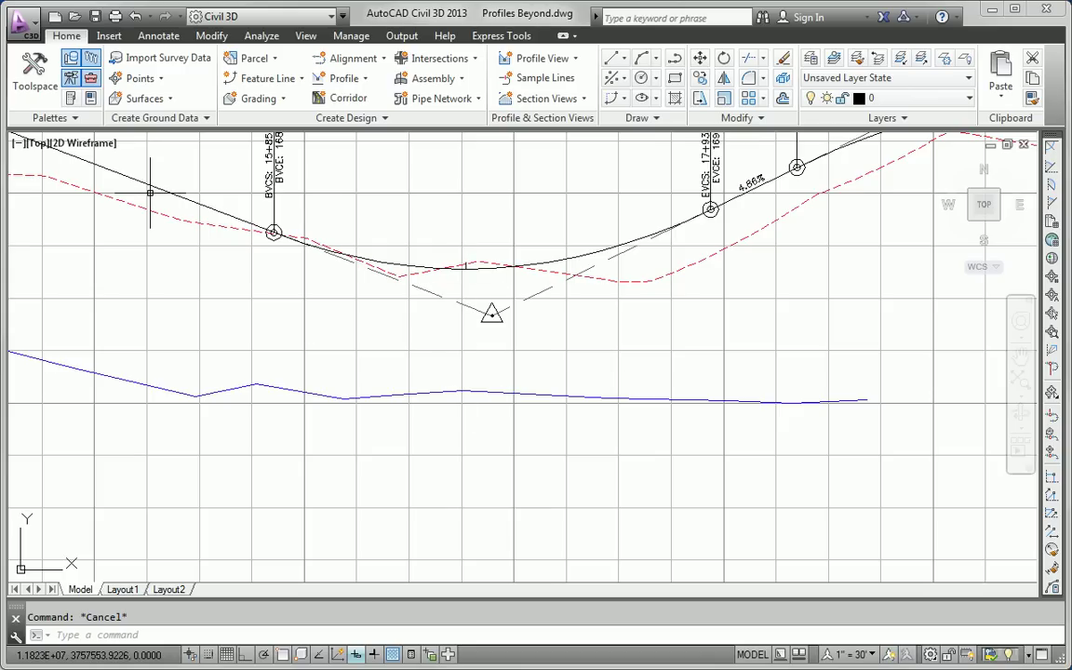
- In Add Labels, set Feature to Profile View, Label type to Depth, and style Depth
left_click(140, 36)
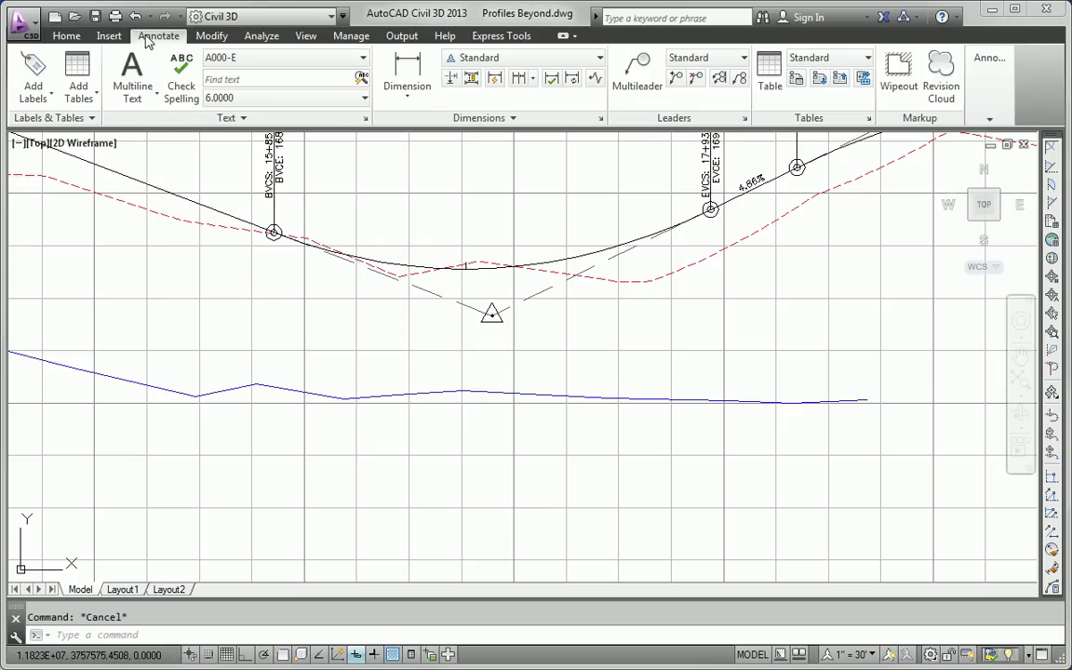
left_click(32, 65)
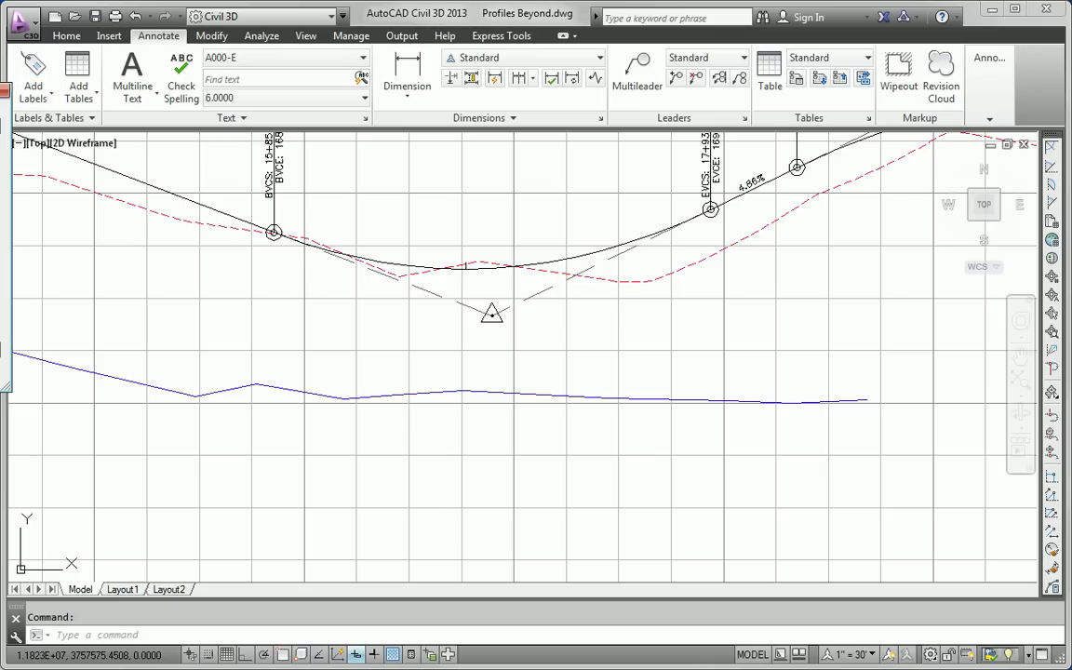
left_click(142, 204)
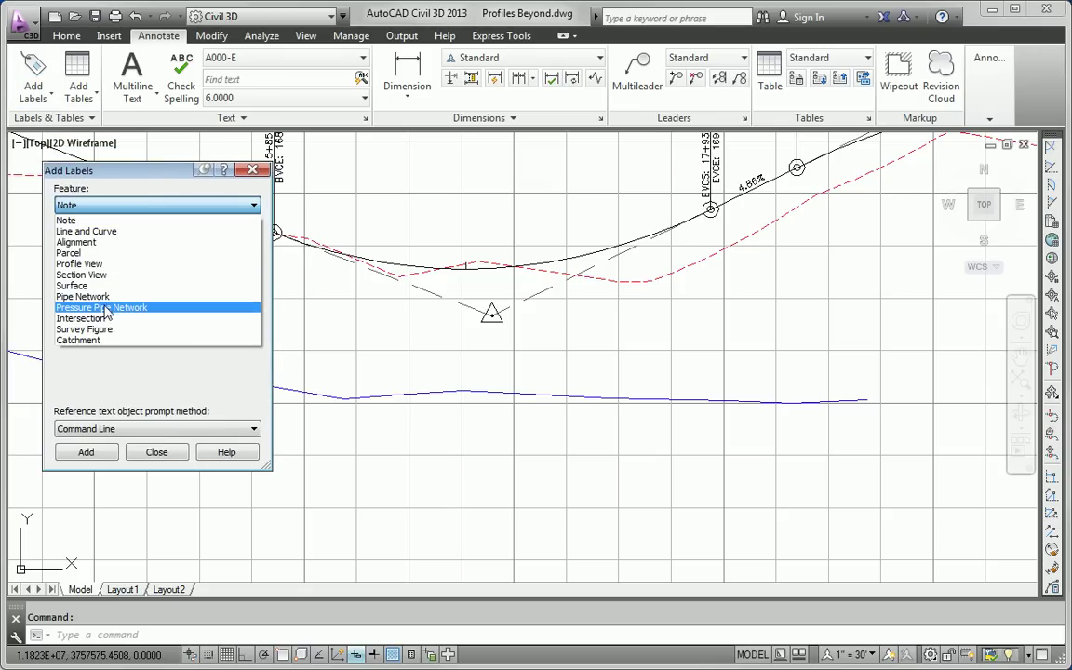
left_click(93, 264)
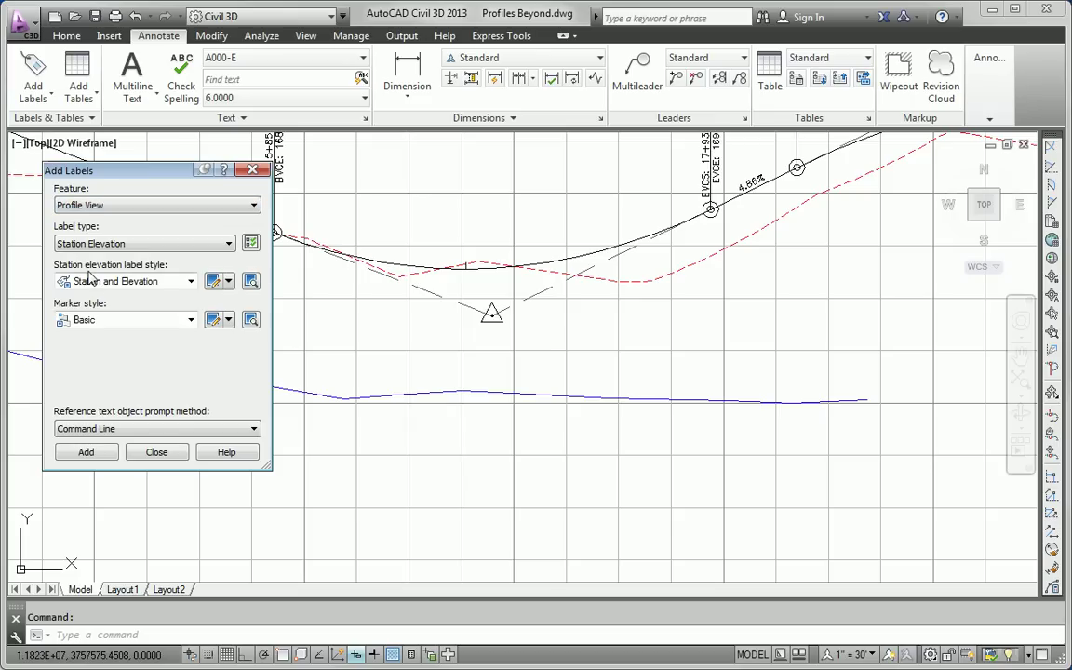
left_click(84, 243)
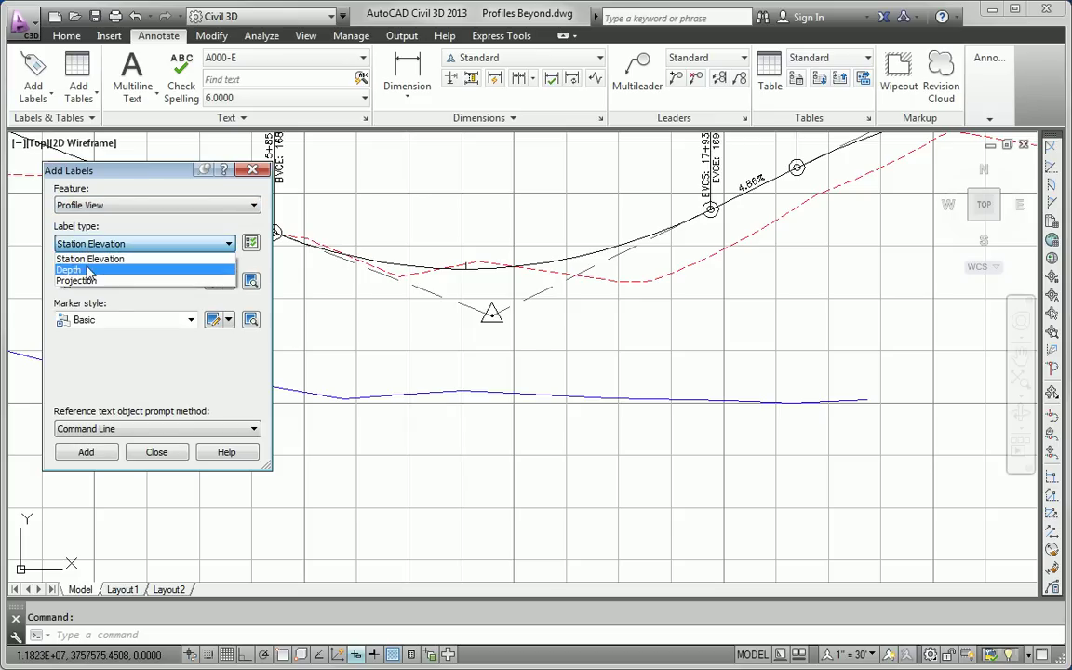
left_click(83, 268)
left_click(84, 280)
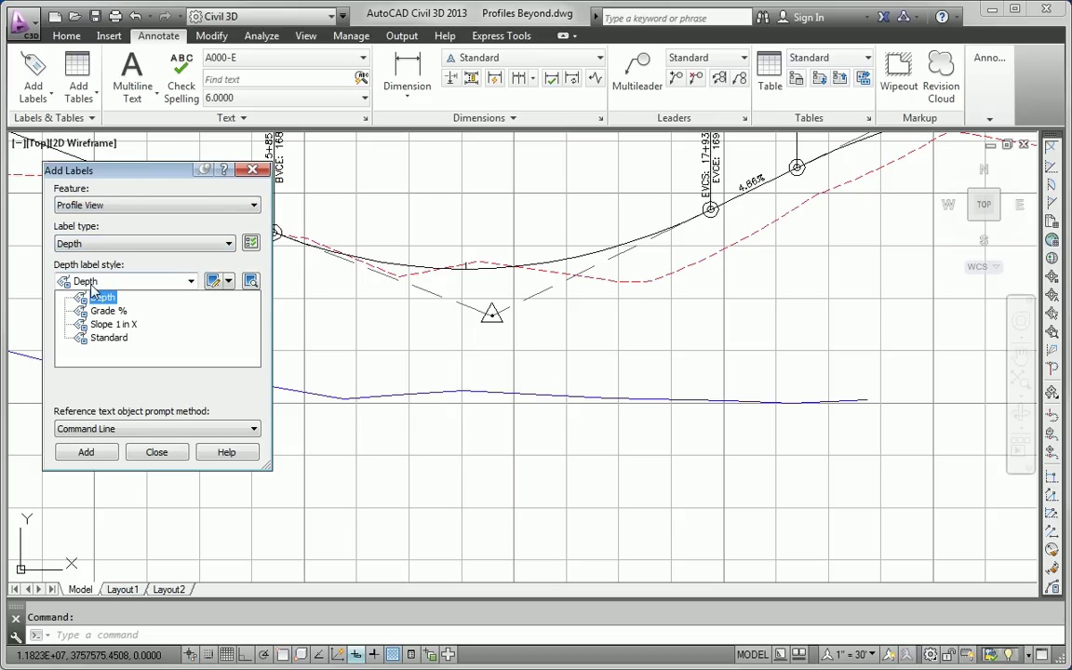
left_click(85, 277)
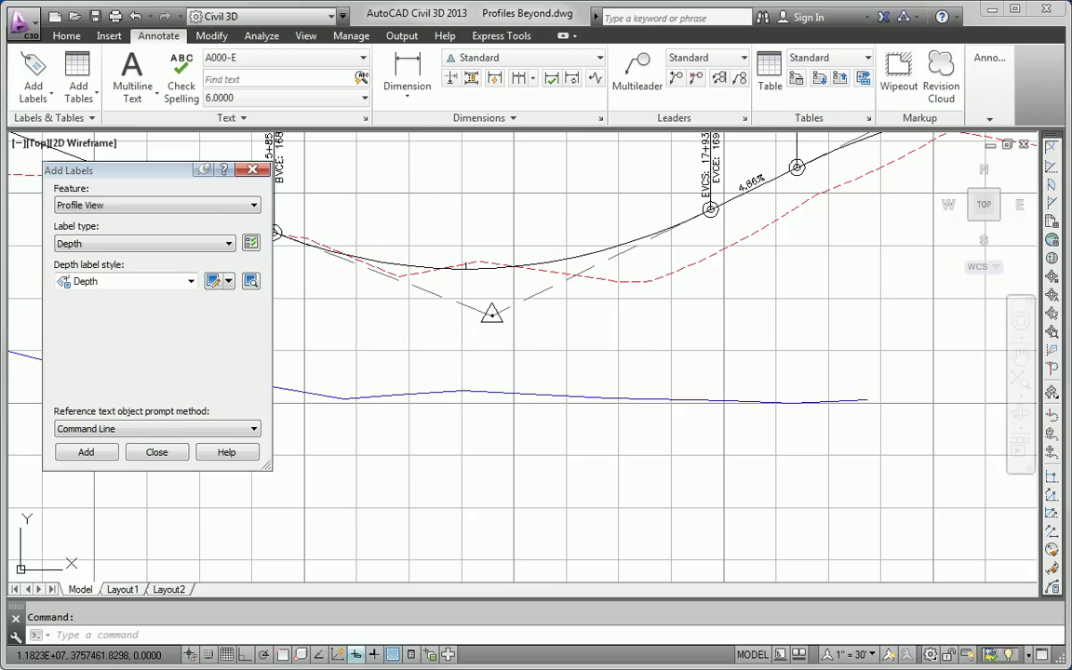
- Start a depth label on the Jordan Court profile view, anchored at the road's low-point endpoint
left_click(86, 452)
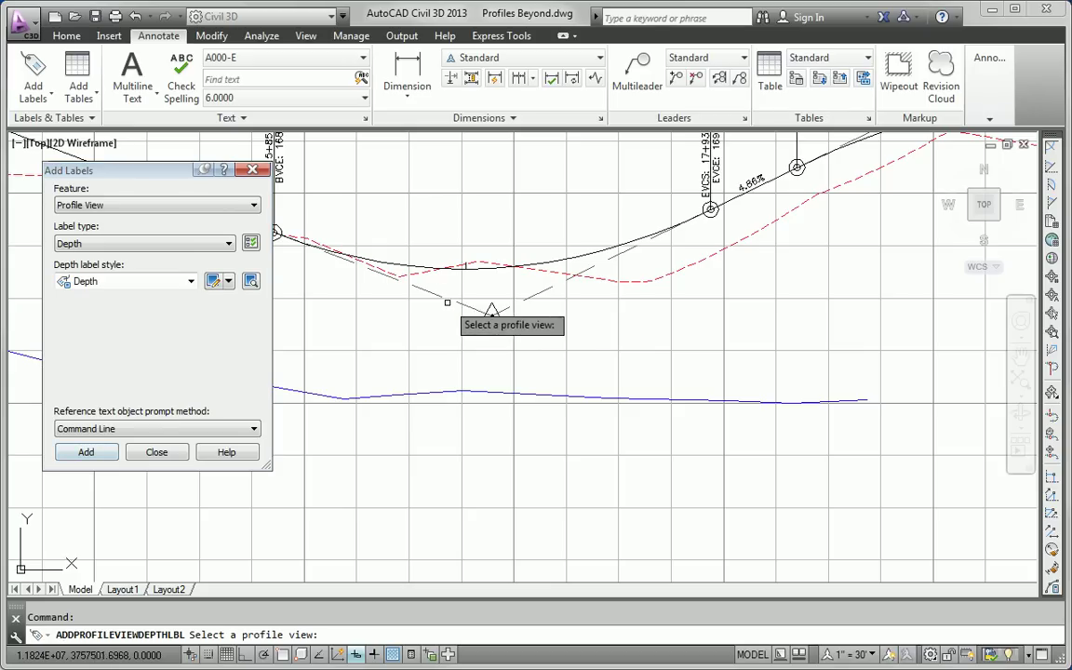
left_click(519, 349)
scroll(507, 307, "up", 4)
right_click(601, 331, "shift")
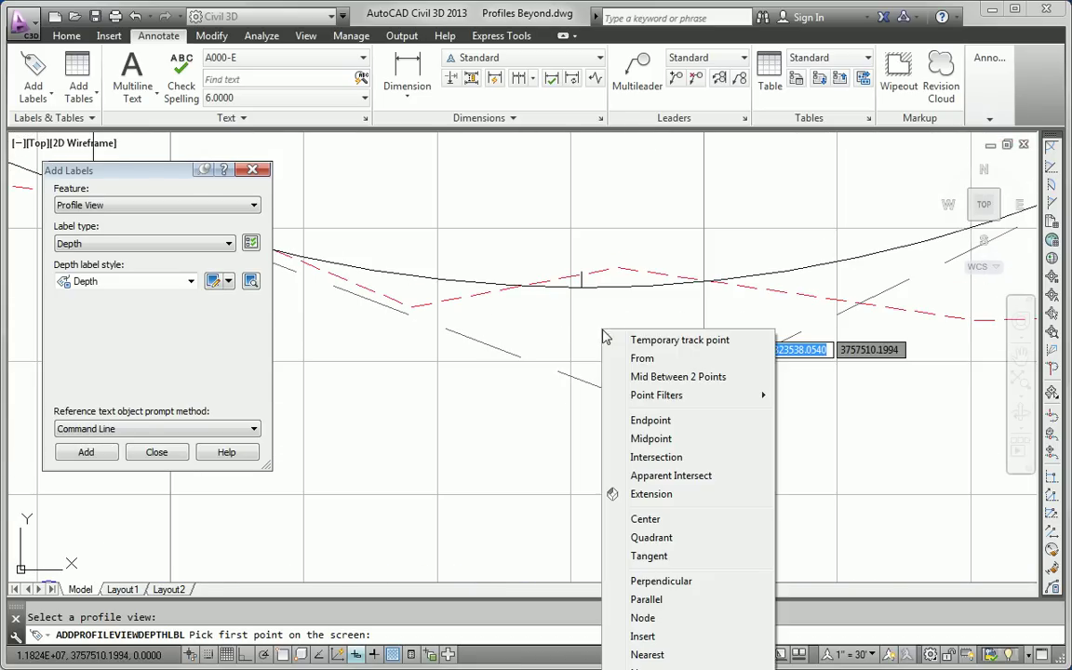
left_click(656, 417)
left_click(581, 288)
scroll(592, 359, "down", 3)
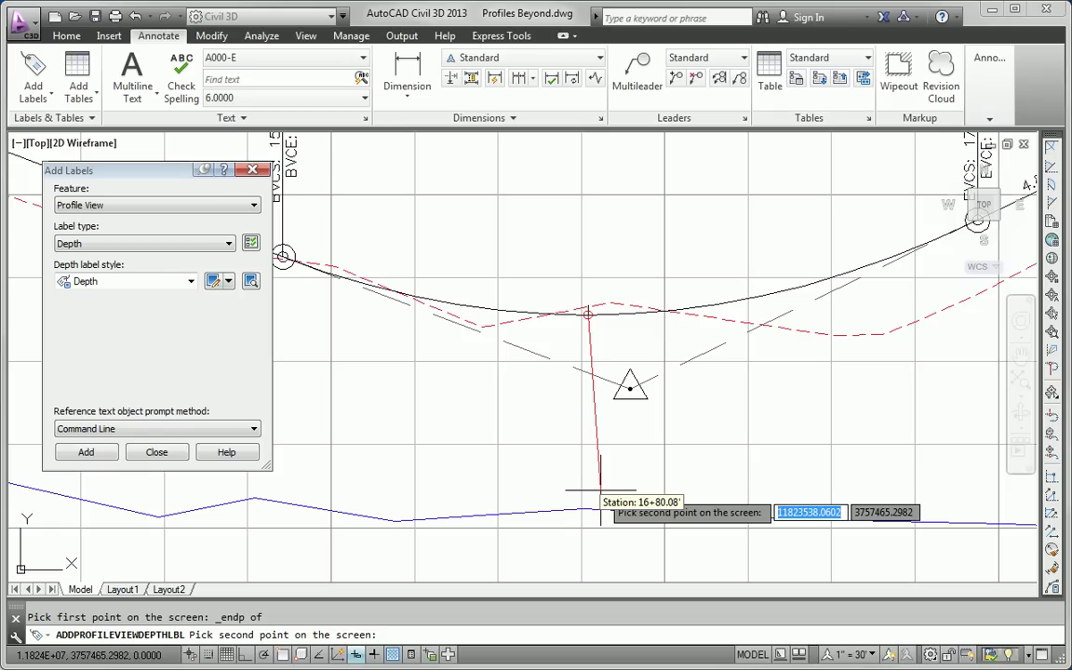
- Measure straight down with Ortho to the stream line, producing the -5.82' depth label
key("F8")
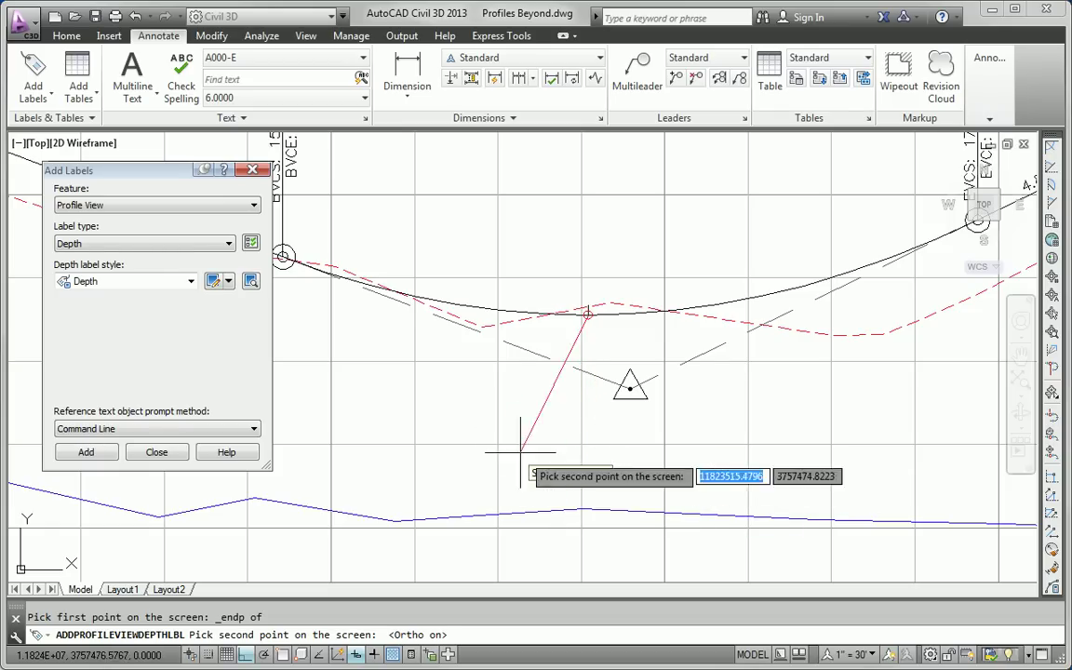
scroll(581, 494, "up", 5)
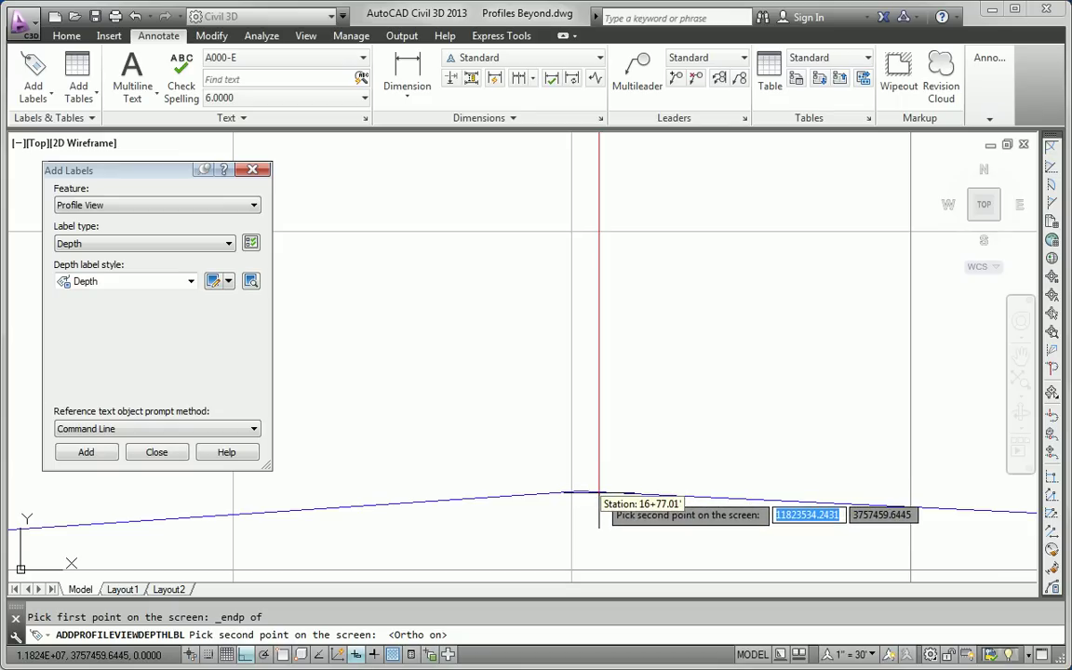
left_click(600, 493)
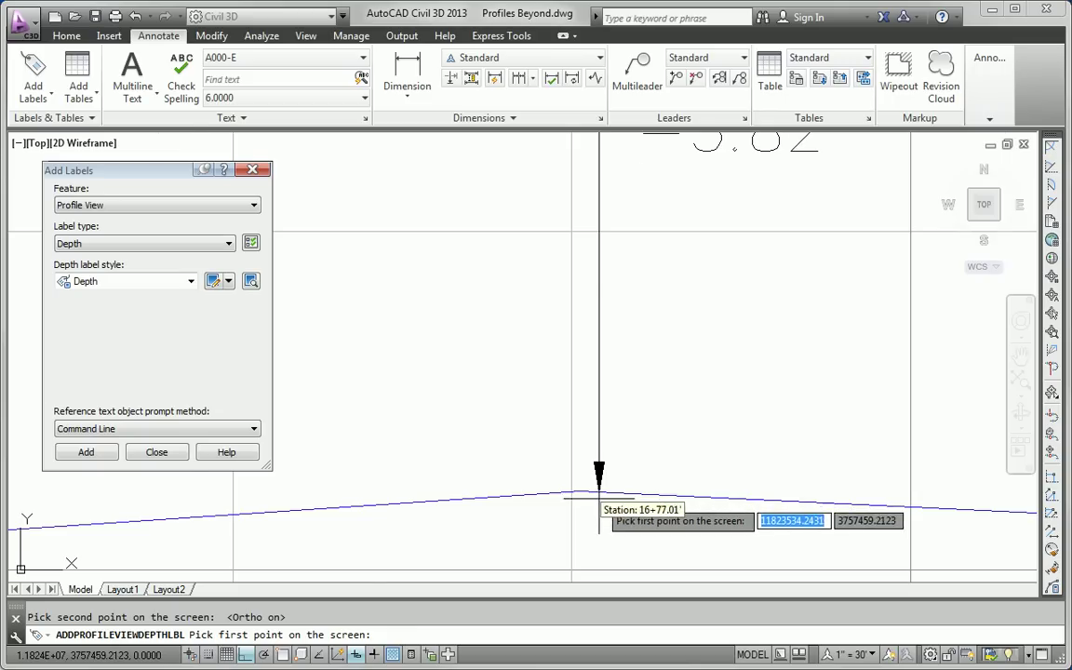
scroll(599, 493, "down", 5)
key("Escape")
scroll(659, 426, "up", 3)
middle_click_drag(659, 426, 671, 498)
scroll(672, 497, "down", 2)
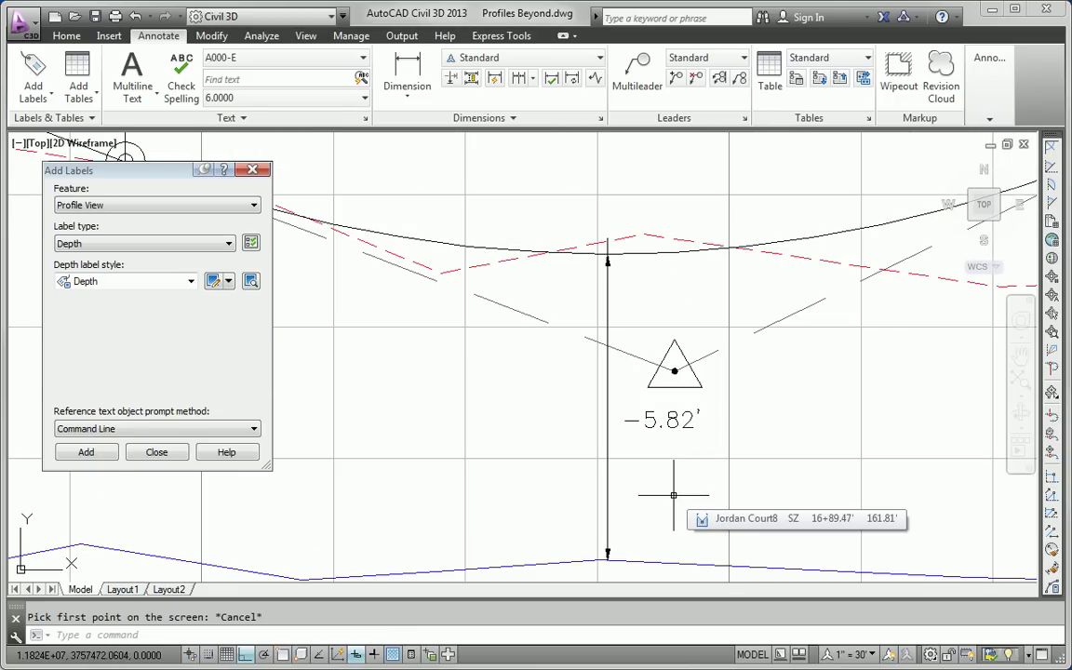